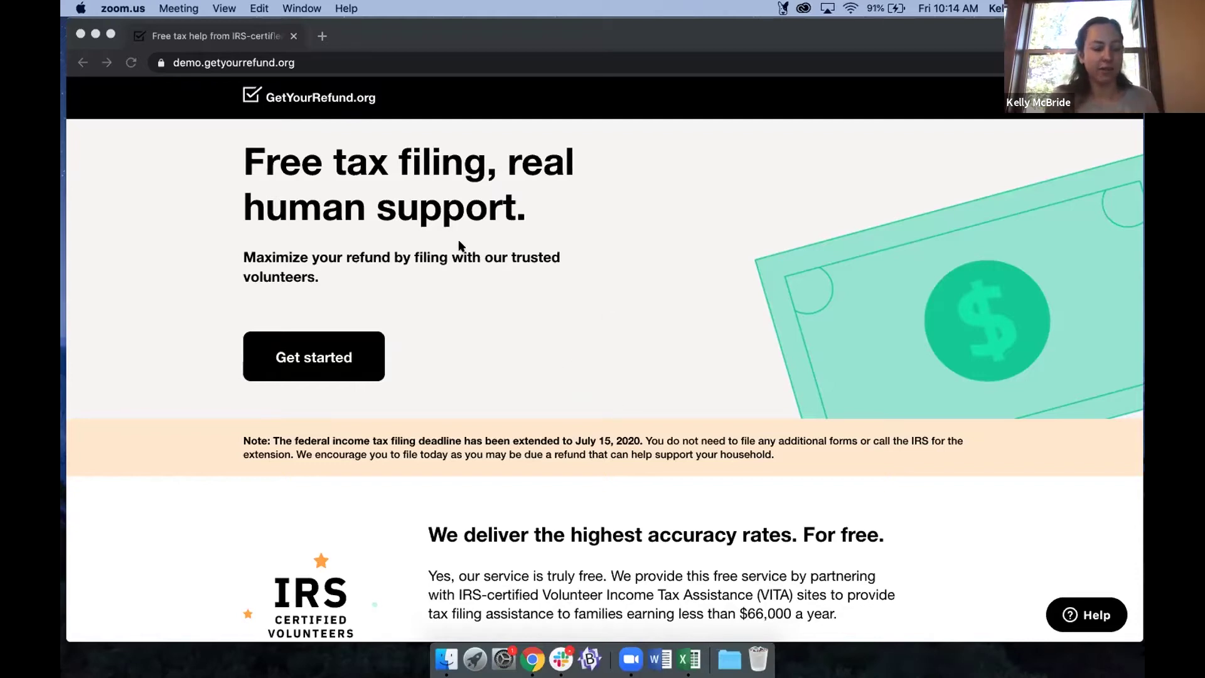
# Begin the tax intake and choose to file taxes online.
pyautogui.click(317, 350)
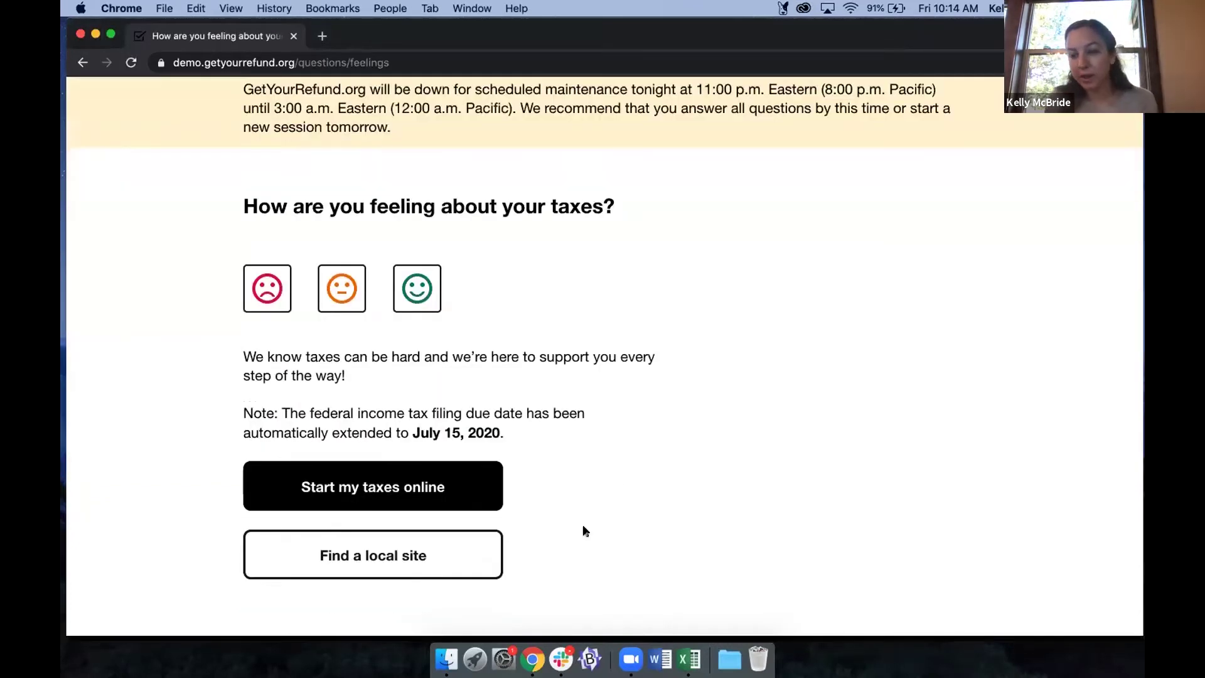
pyautogui.scroll(-1, 584, 531)
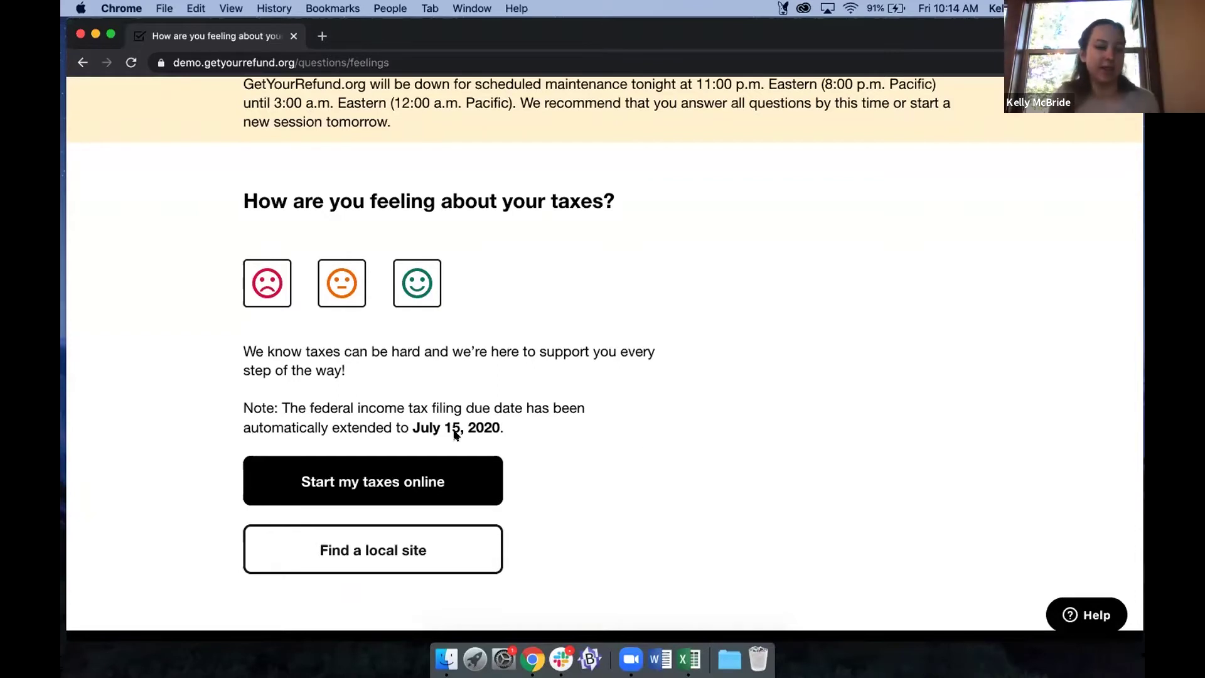
pyautogui.click(443, 470)
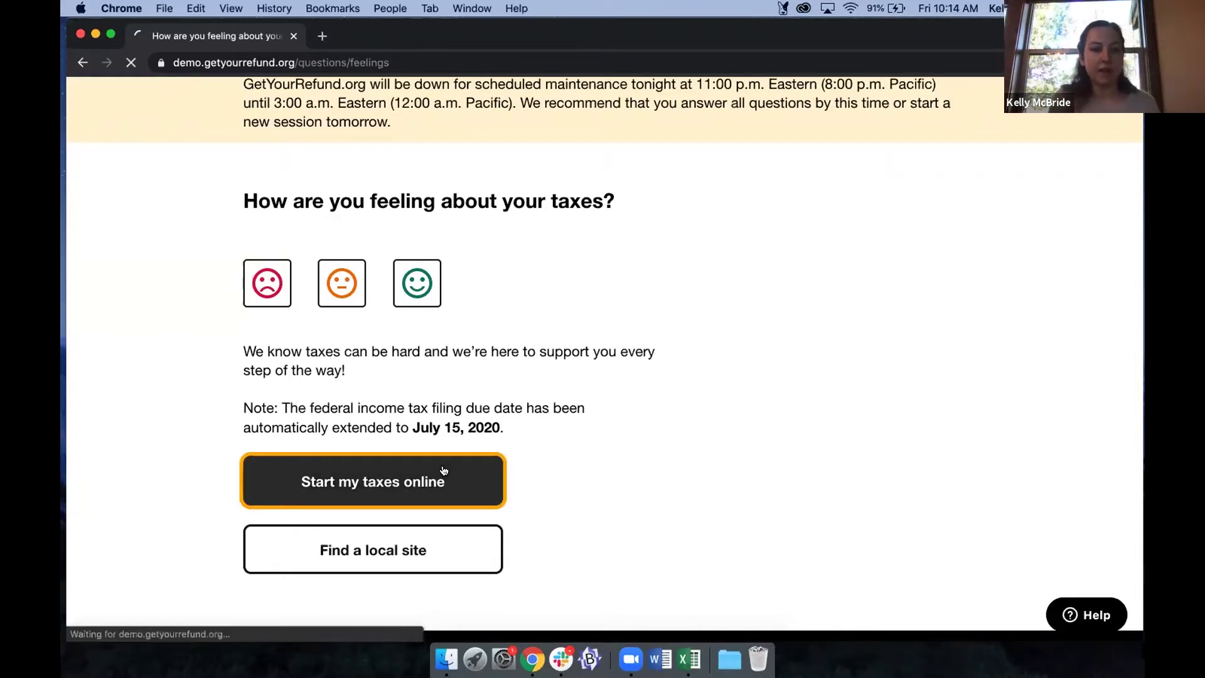
pyautogui.scroll(-3, 524, 357)
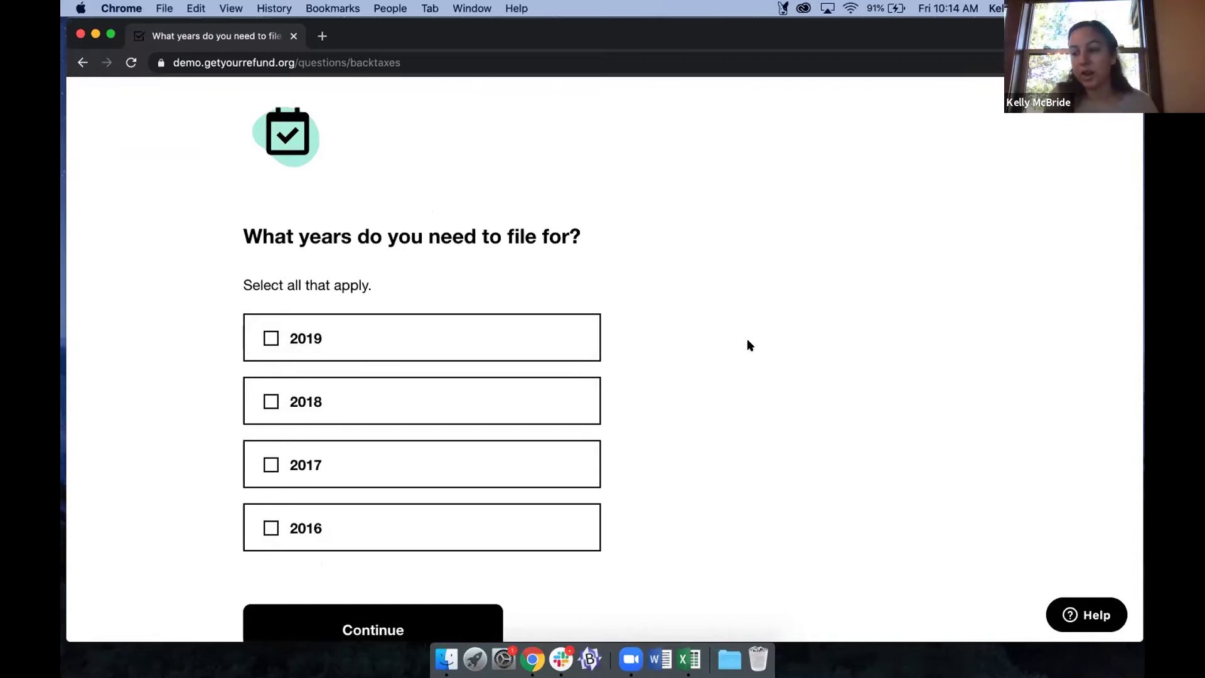
# Select 2019 as the filing year and continue past the getting-started page.
pyautogui.click(499, 340)
pyautogui.scroll(-1, 696, 381)
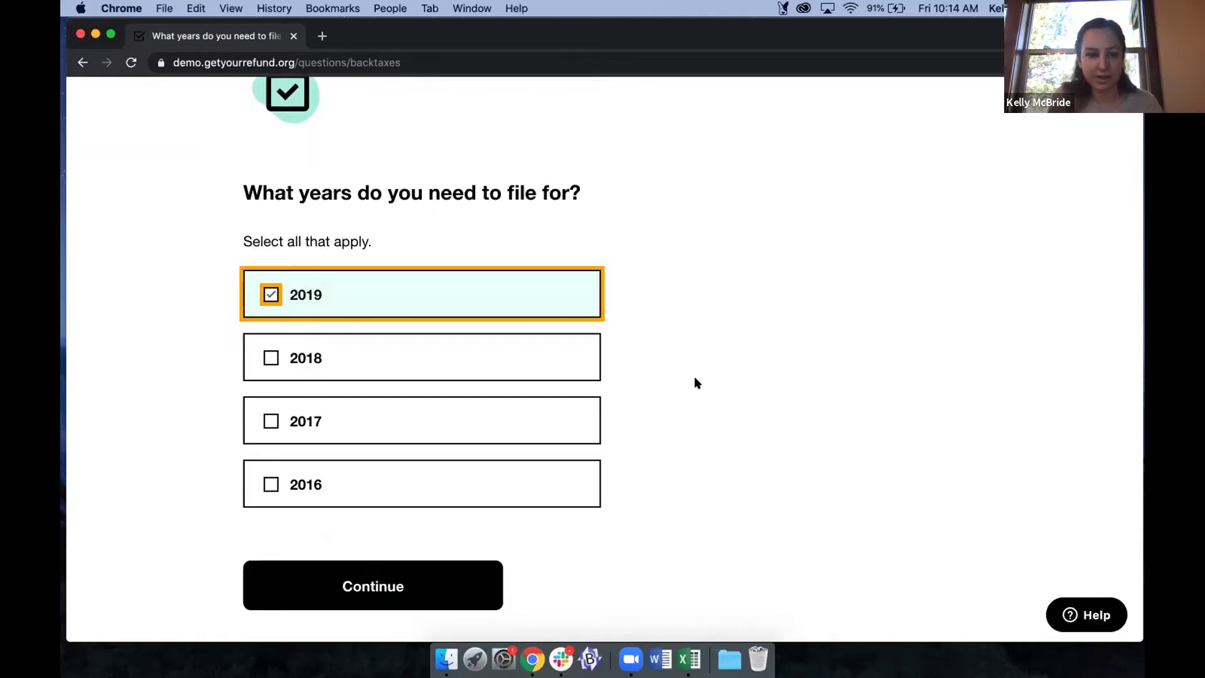
pyautogui.click(312, 571)
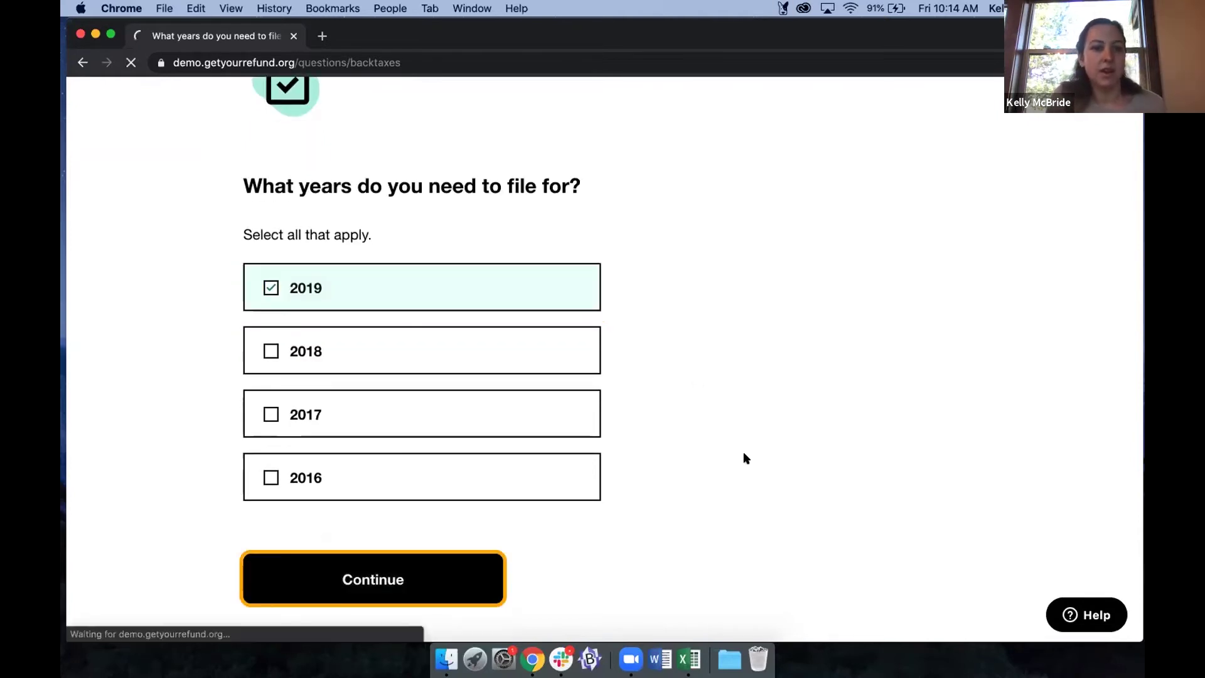
pyautogui.scroll(-2, 744, 458)
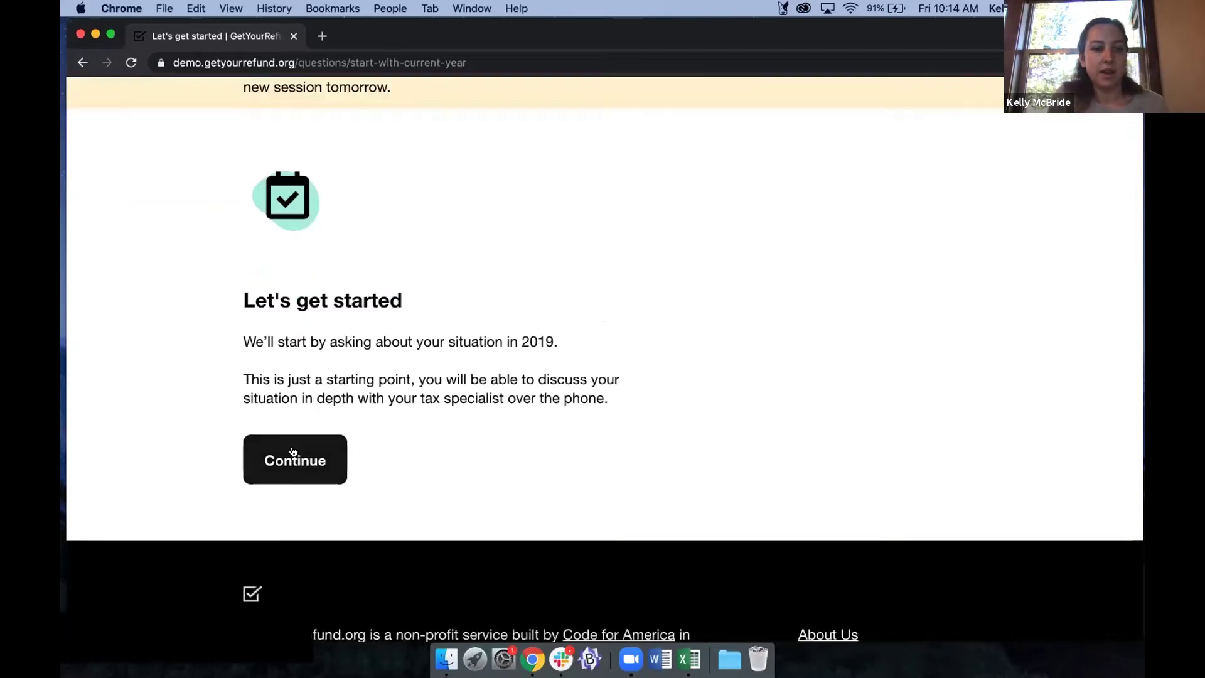
pyautogui.click(293, 452)
# Answer None of the above to the rental, farm and income eligibility checks and continue to the filing overview.
pyautogui.scroll(-3, 573, 447)
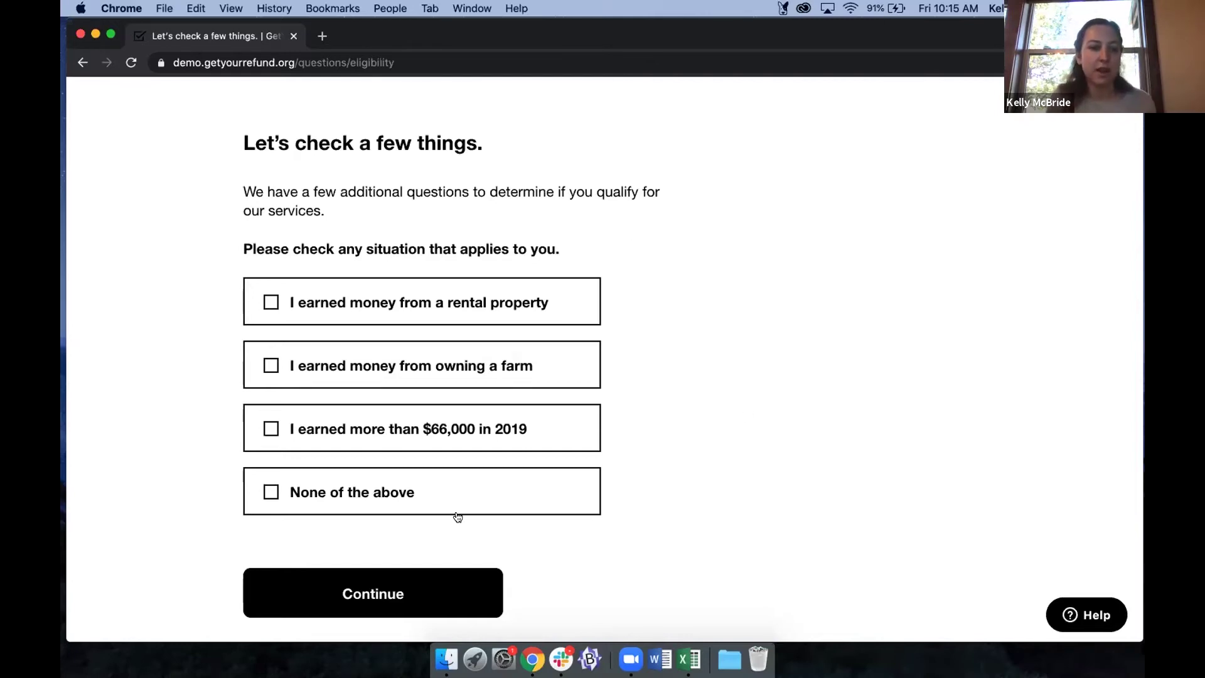
pyautogui.click(335, 495)
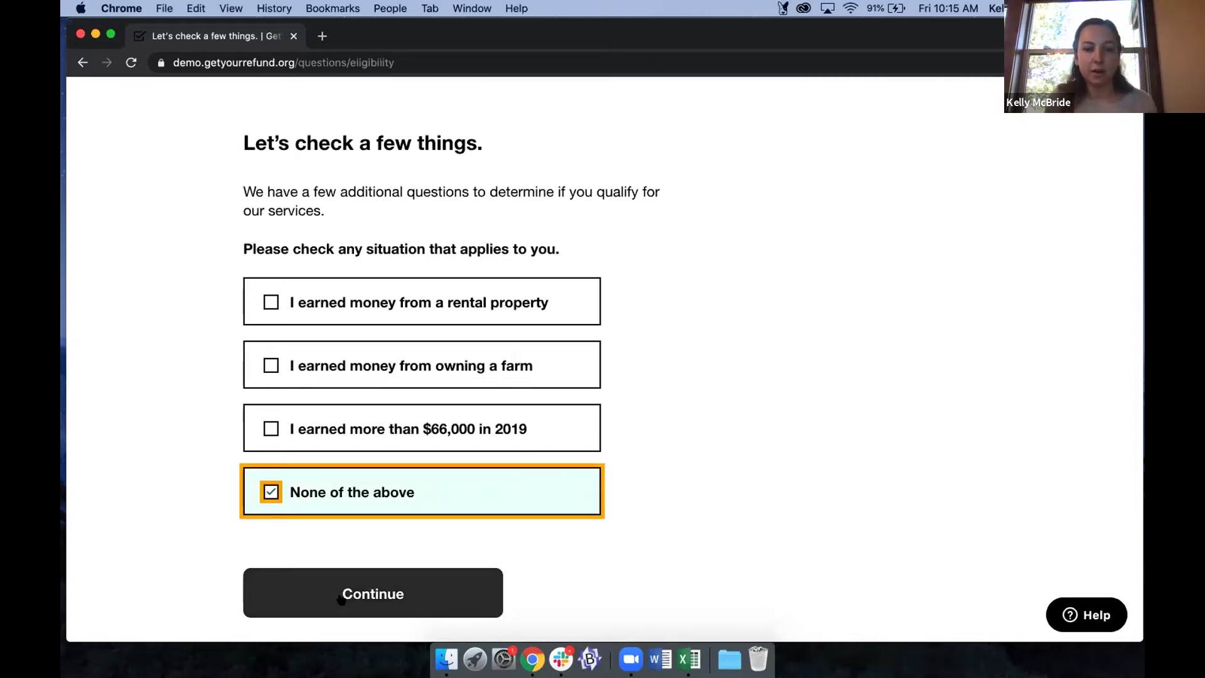
pyautogui.click(341, 596)
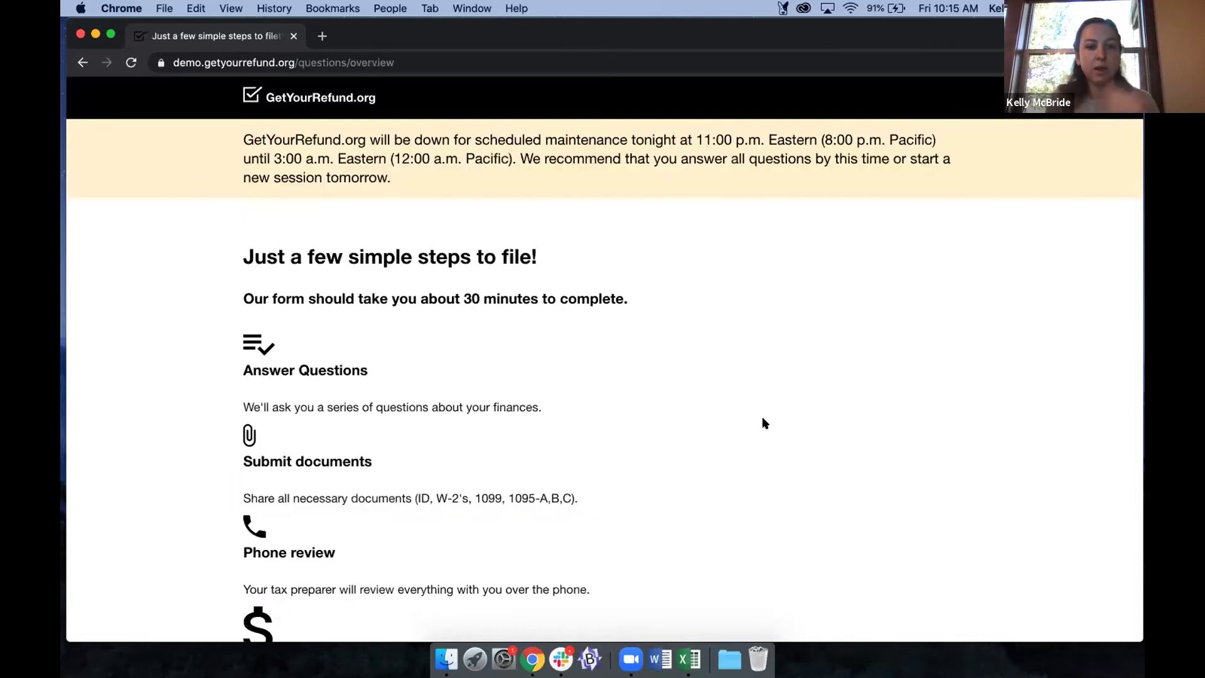
pyautogui.scroll(-2, 763, 417)
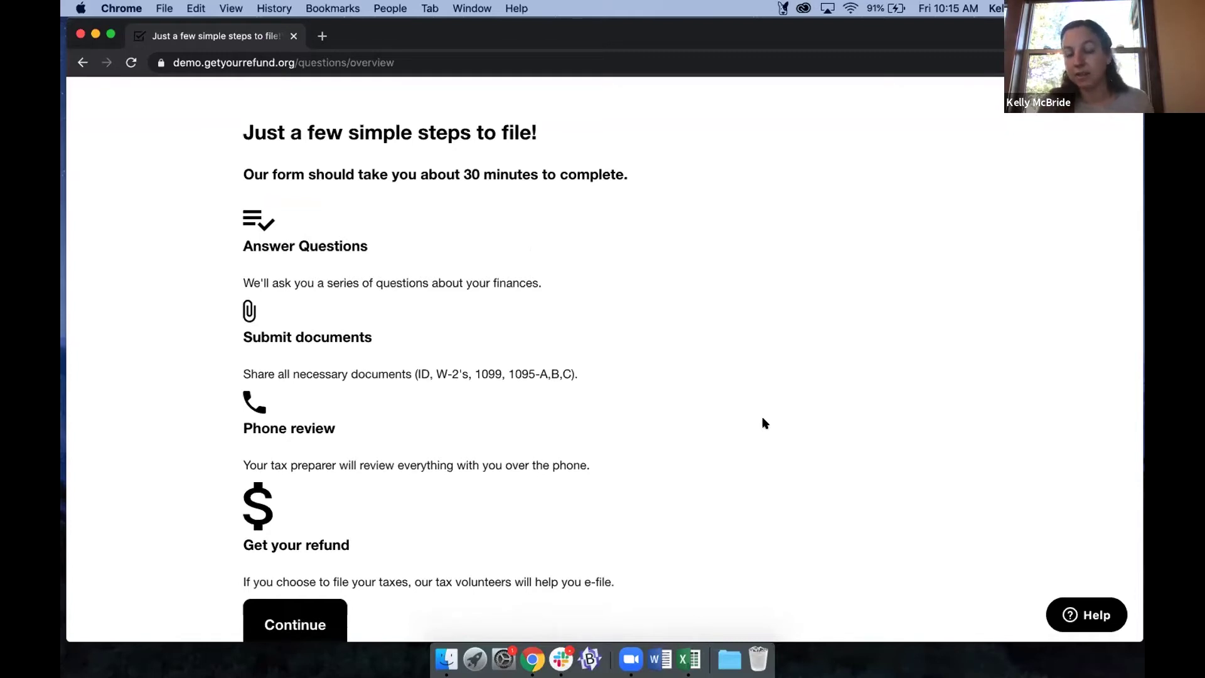
pyautogui.scroll(-2, 538, 406)
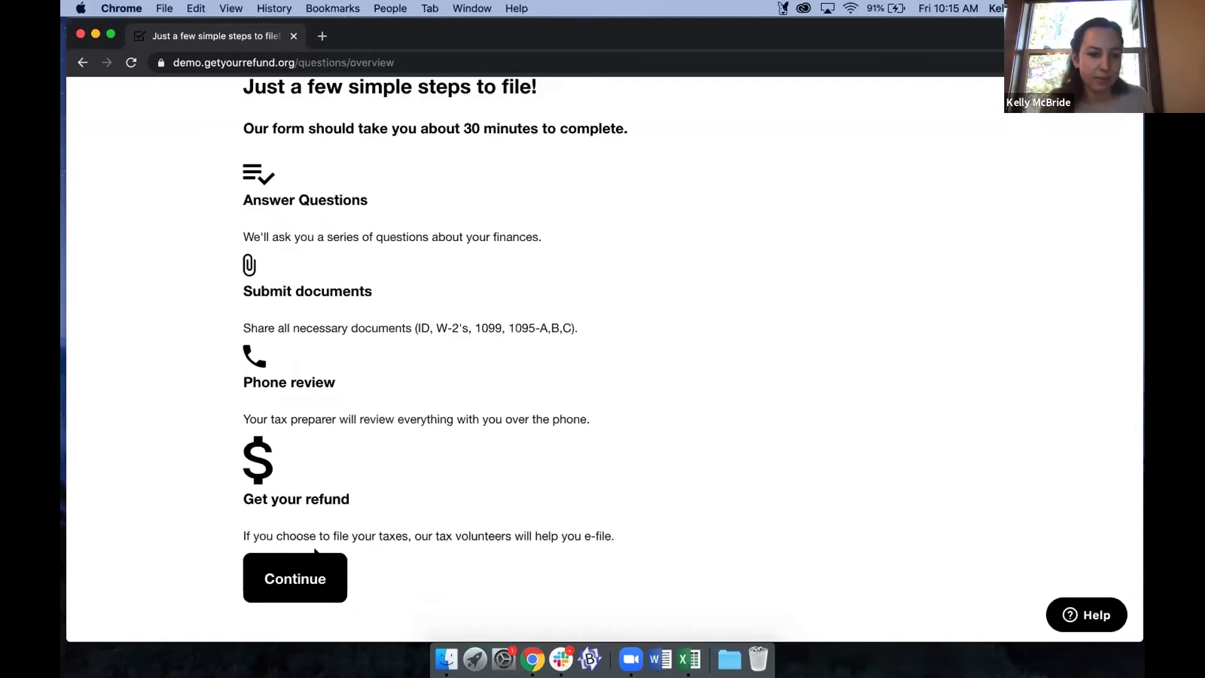
# Continue past the filing overview and enter the preferred name.
pyautogui.click(295, 579)
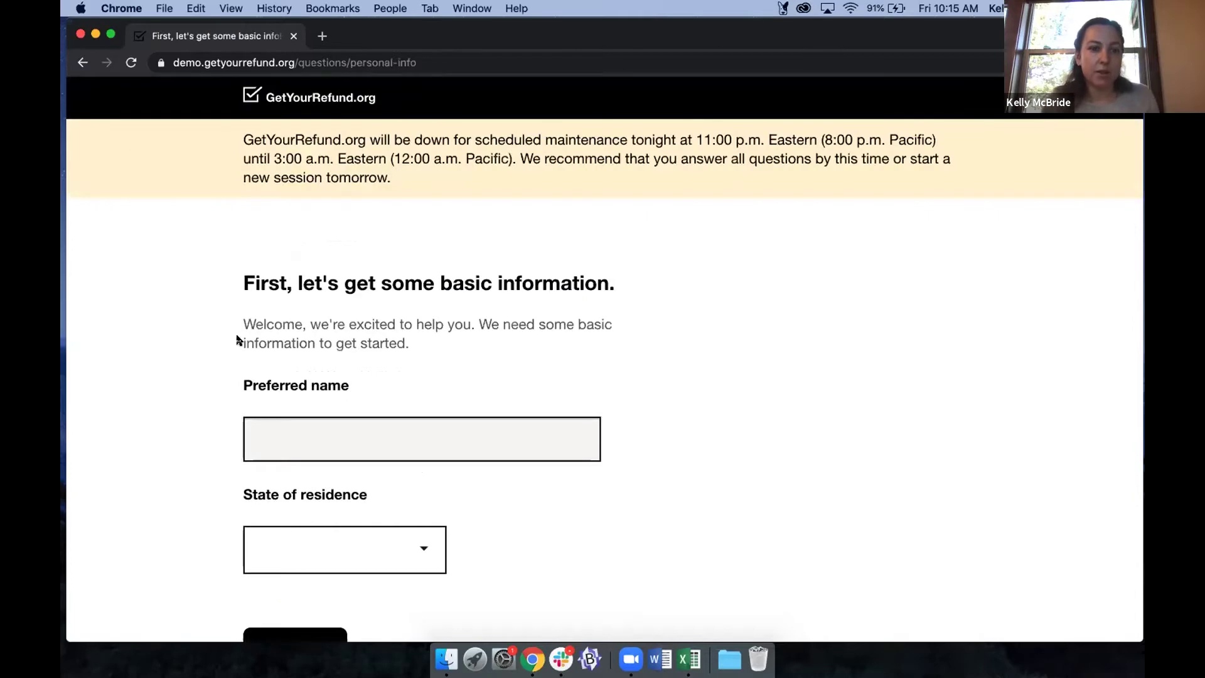
pyautogui.scroll(-1, 238, 334)
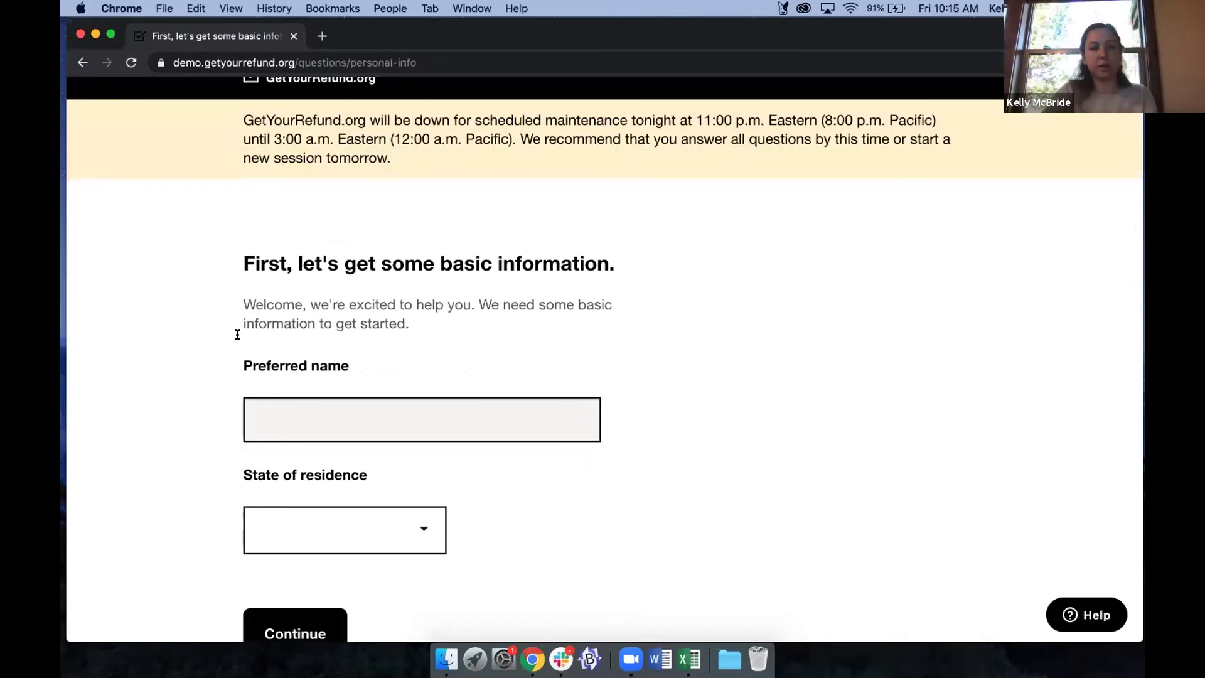
pyautogui.scroll(-1, 298, 409)
pyautogui.click(297, 405)
pyautogui.write('Kelly Demo')
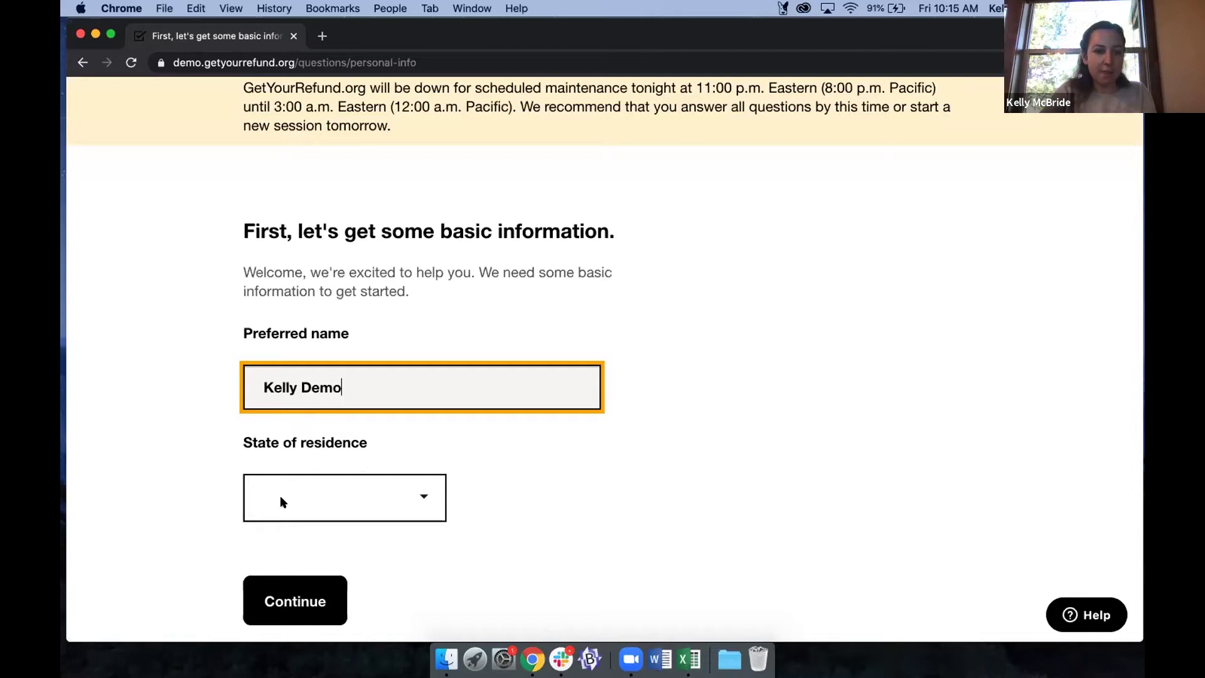
# Set the state of residence to California and submit the basic information.
pyautogui.click(326, 497)
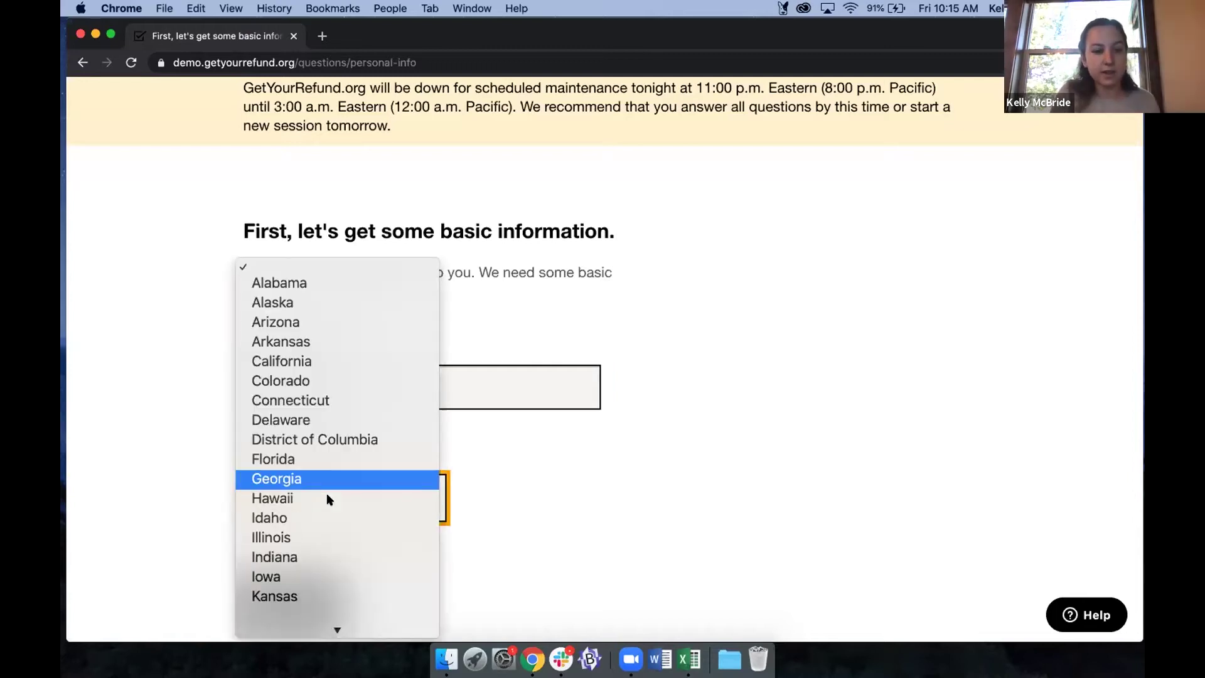
pyautogui.click(309, 491)
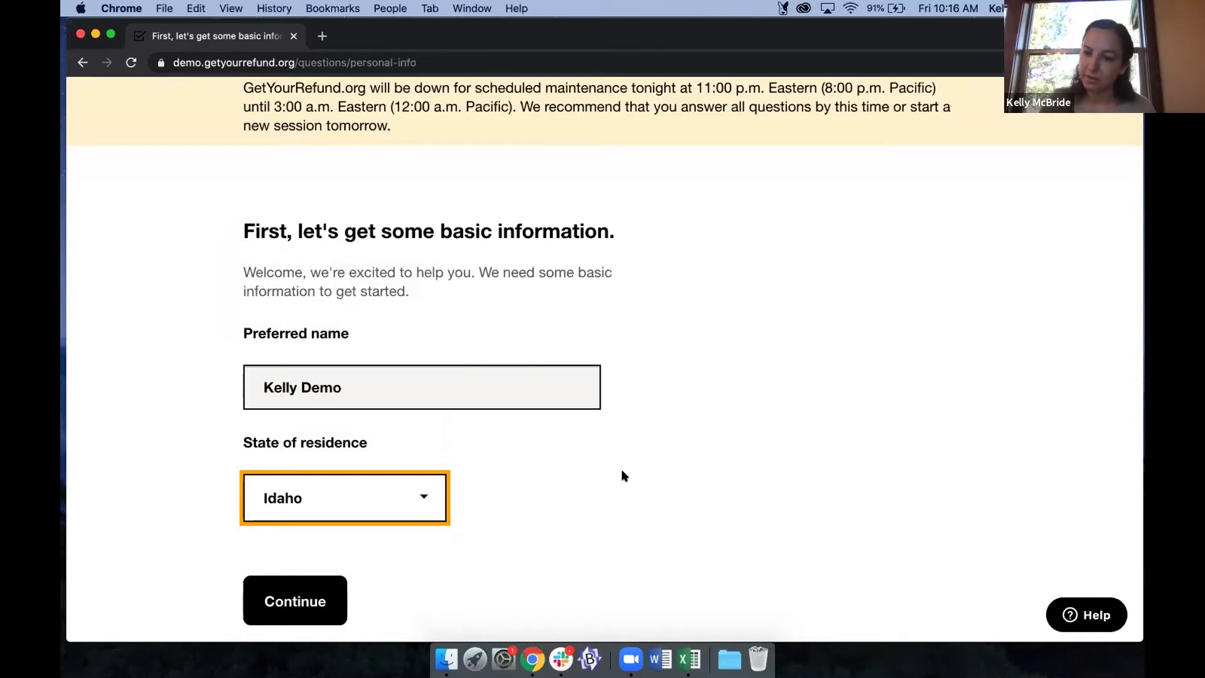
pyautogui.click(304, 501)
pyautogui.press('c')
pyautogui.press('Return')
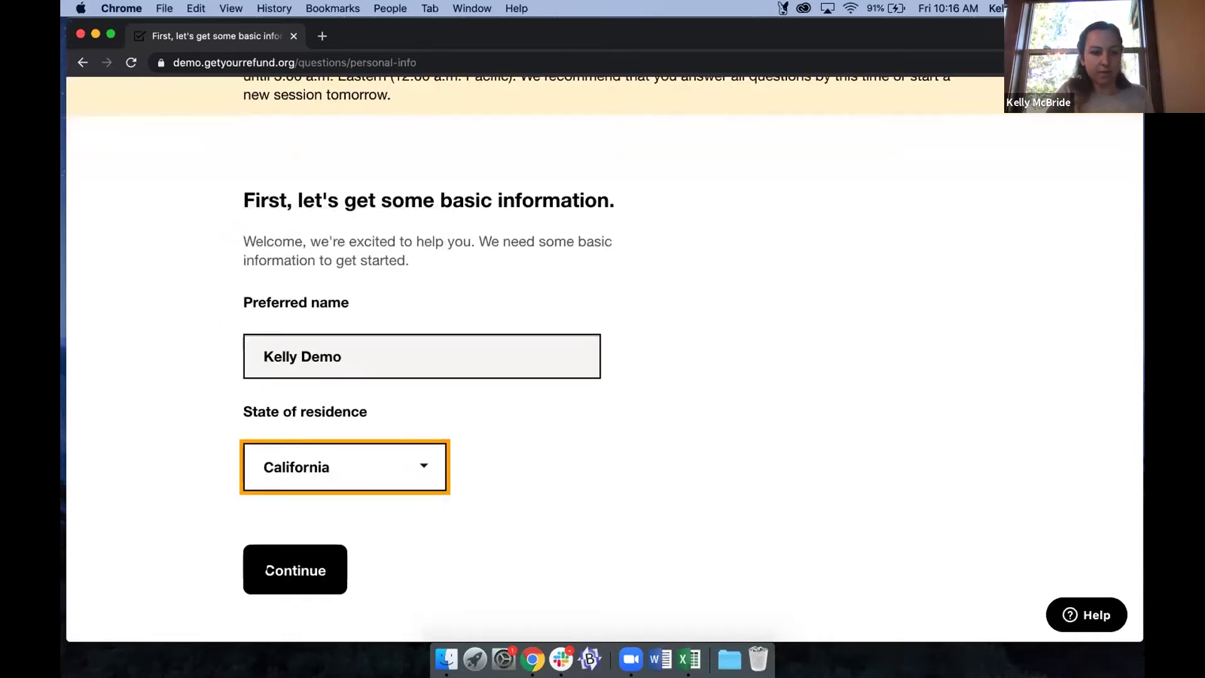
pyautogui.press('Tab')
pyautogui.press('Return')
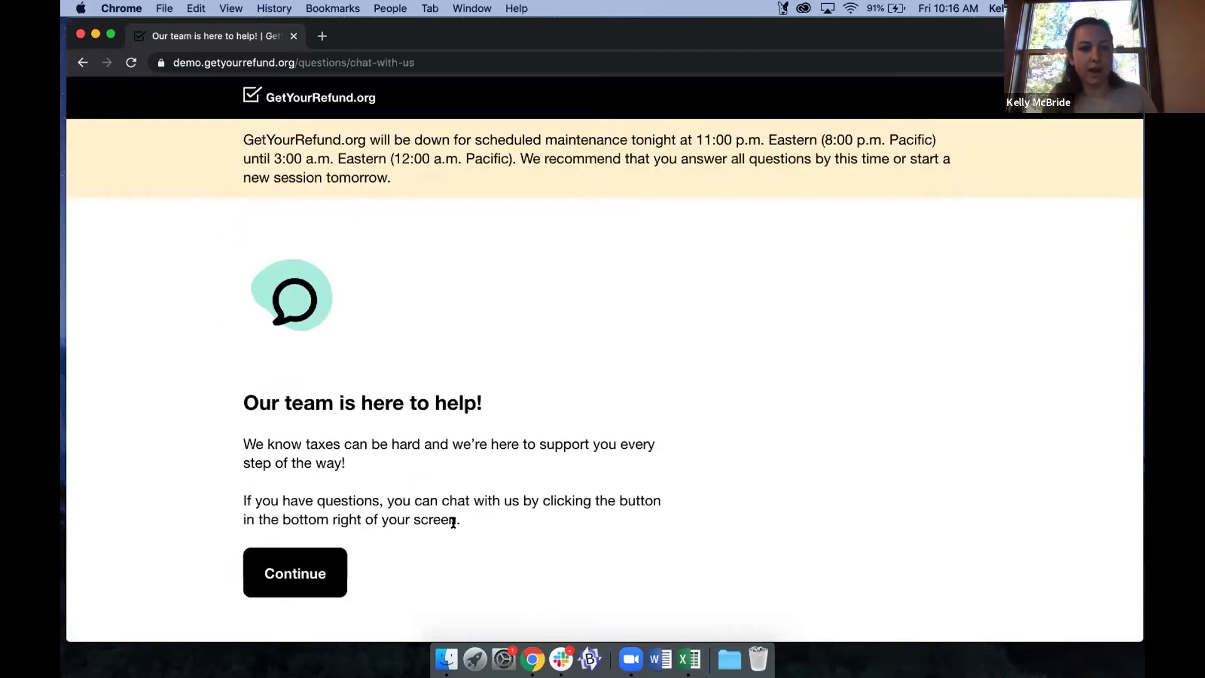
# Continue past the 'Our team is here to help!' page to the contact number question.
pyautogui.scroll(-2, 455, 502)
pyautogui.scroll(-1, 466, 491)
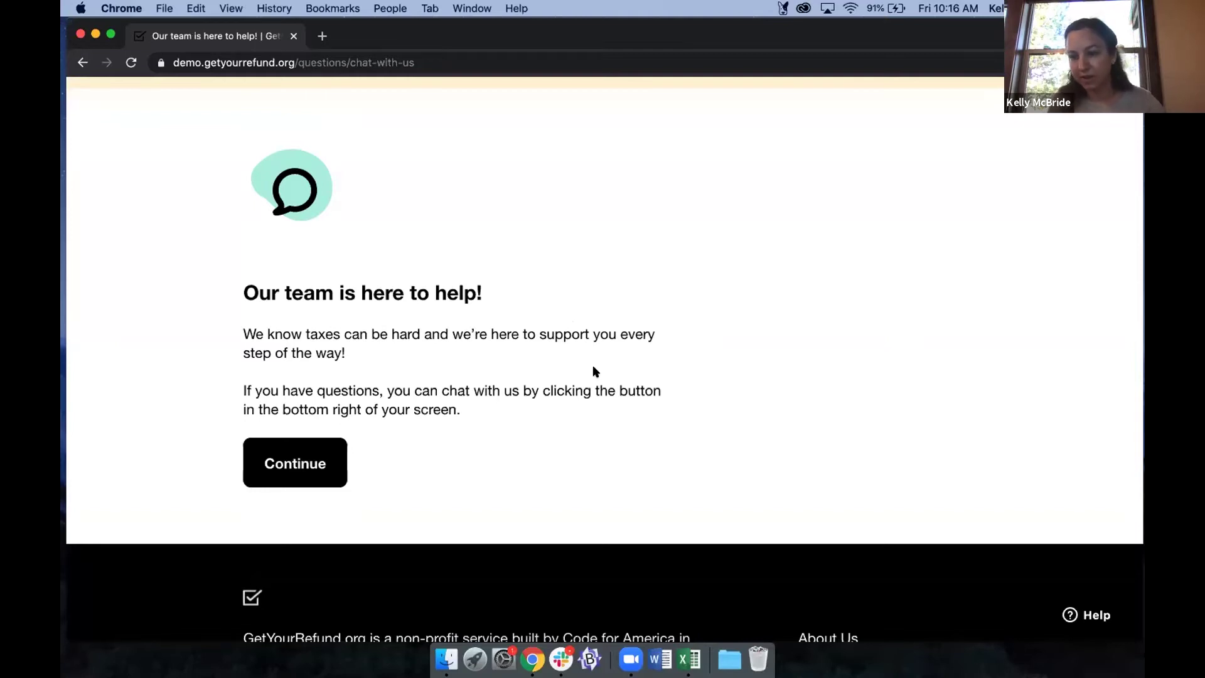
pyautogui.scroll(-1, 573, 352)
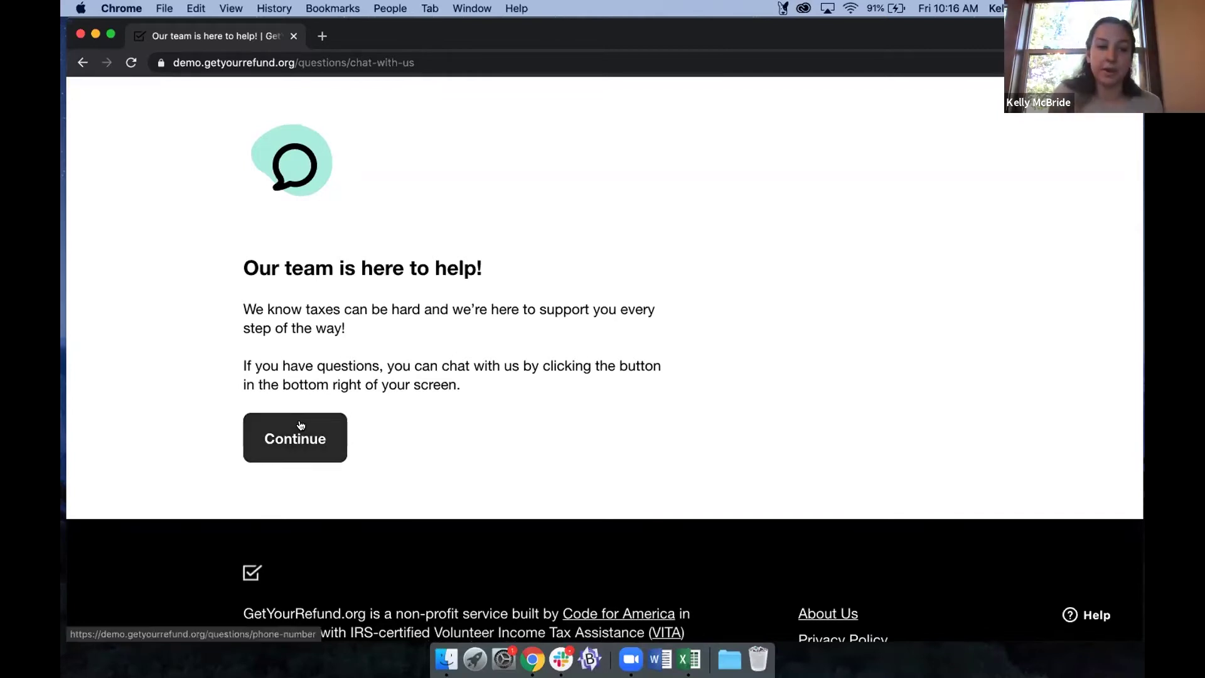
pyautogui.press('Return')
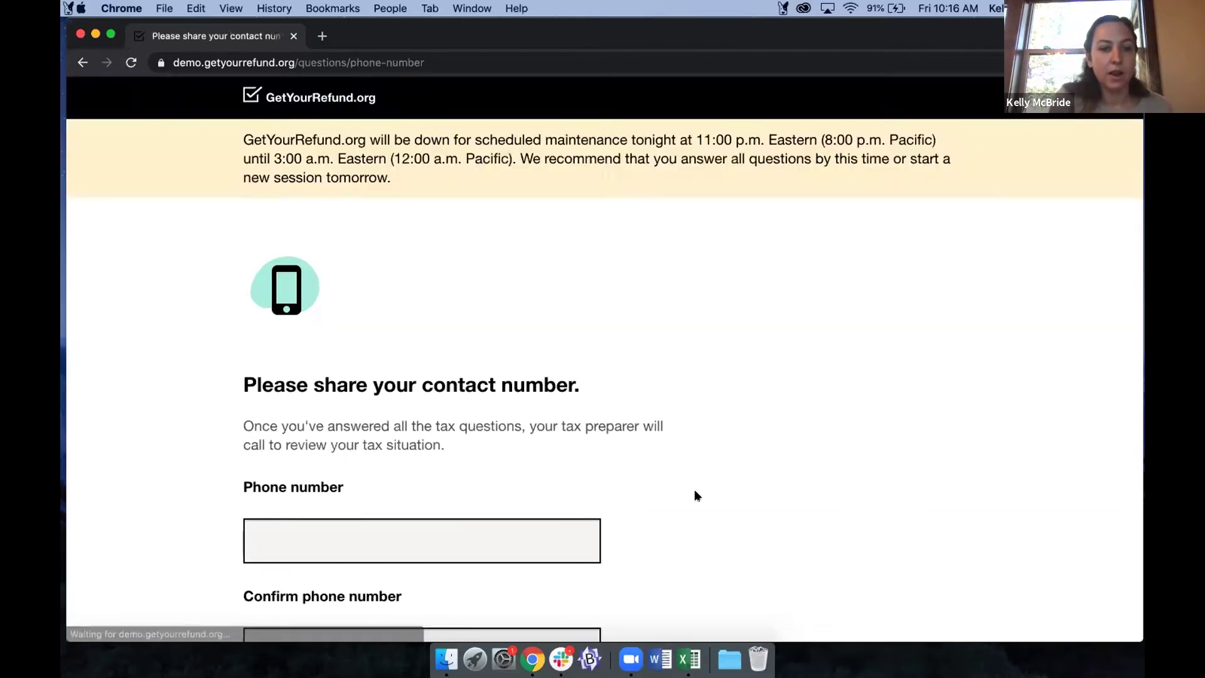
# Enter the contact phone number in both the phone and confirmation fields.
pyautogui.scroll(-2, 694, 488)
pyautogui.scroll(-3, 694, 492)
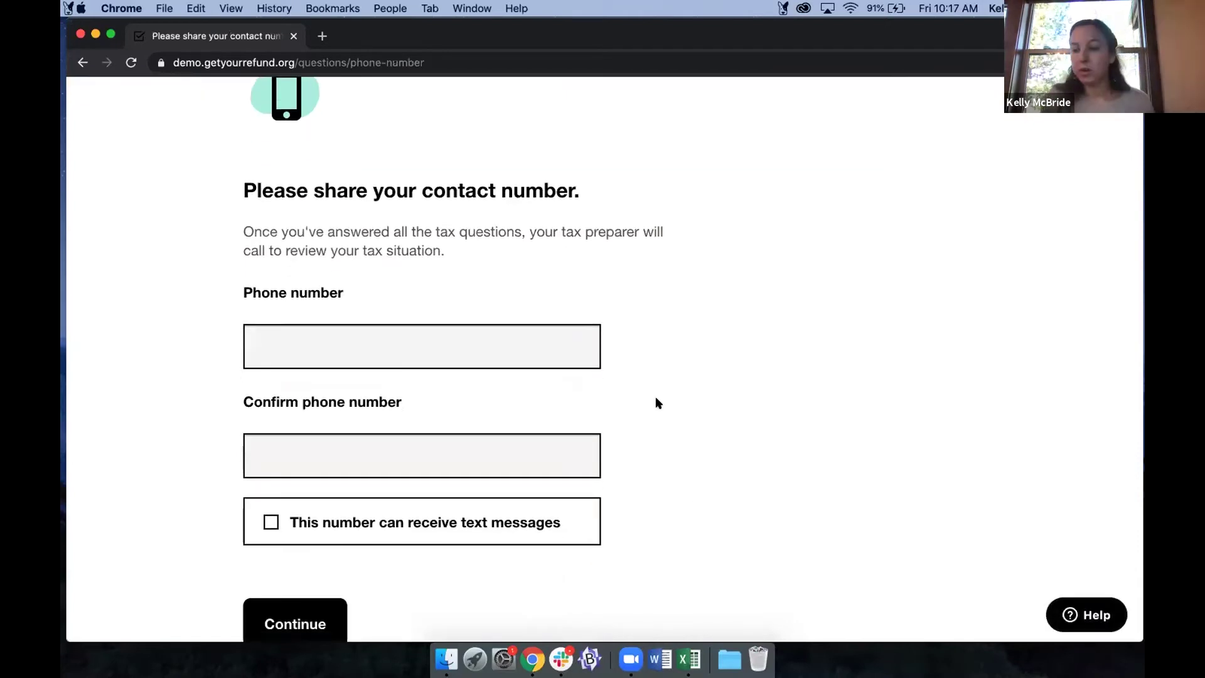
pyautogui.click(438, 337)
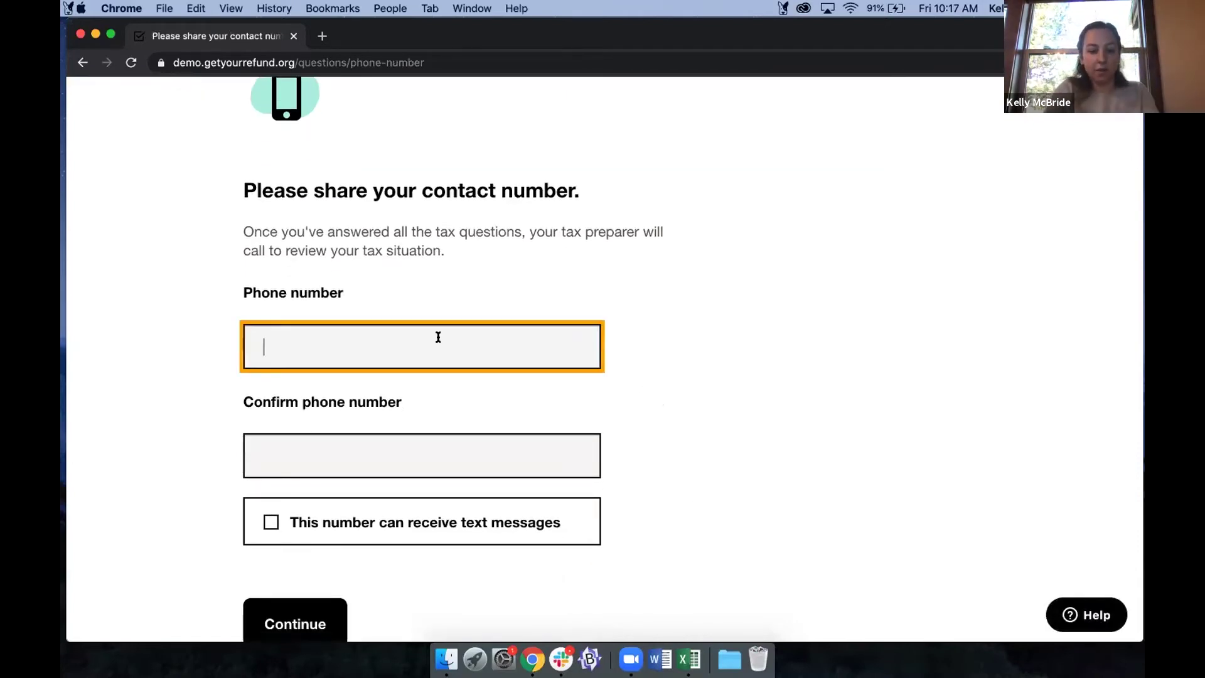
pyautogui.write('8185555555')
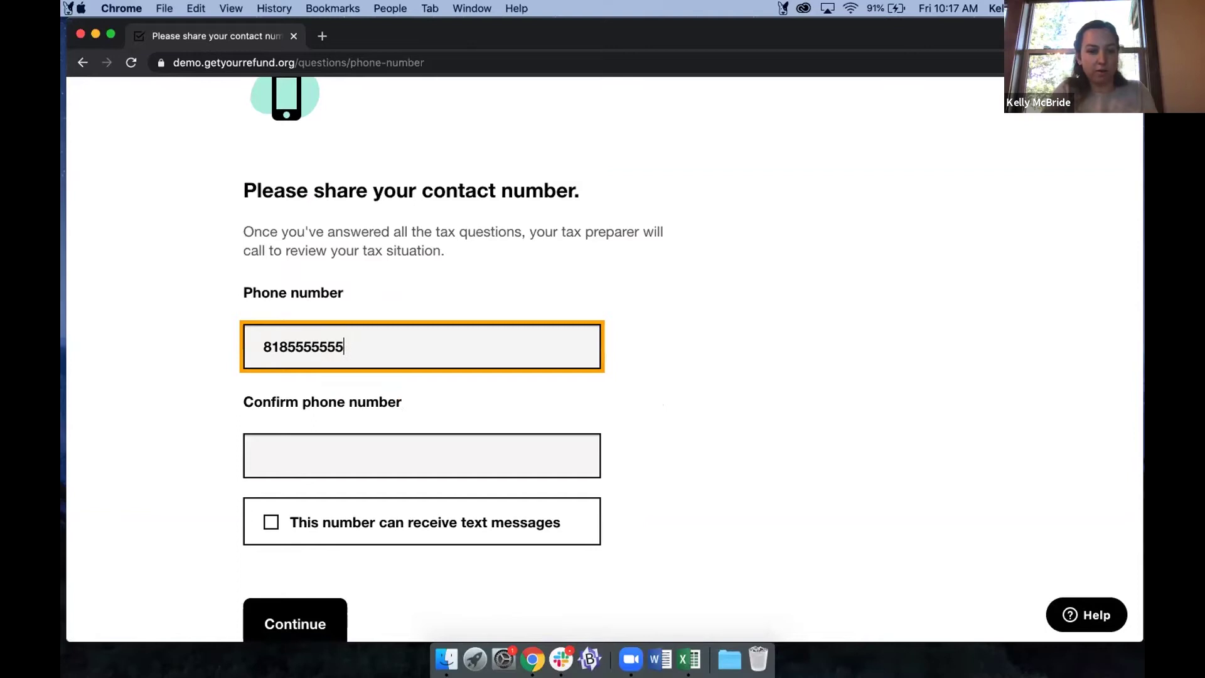
pyautogui.click(422, 456)
pyautogui.write('81855555')
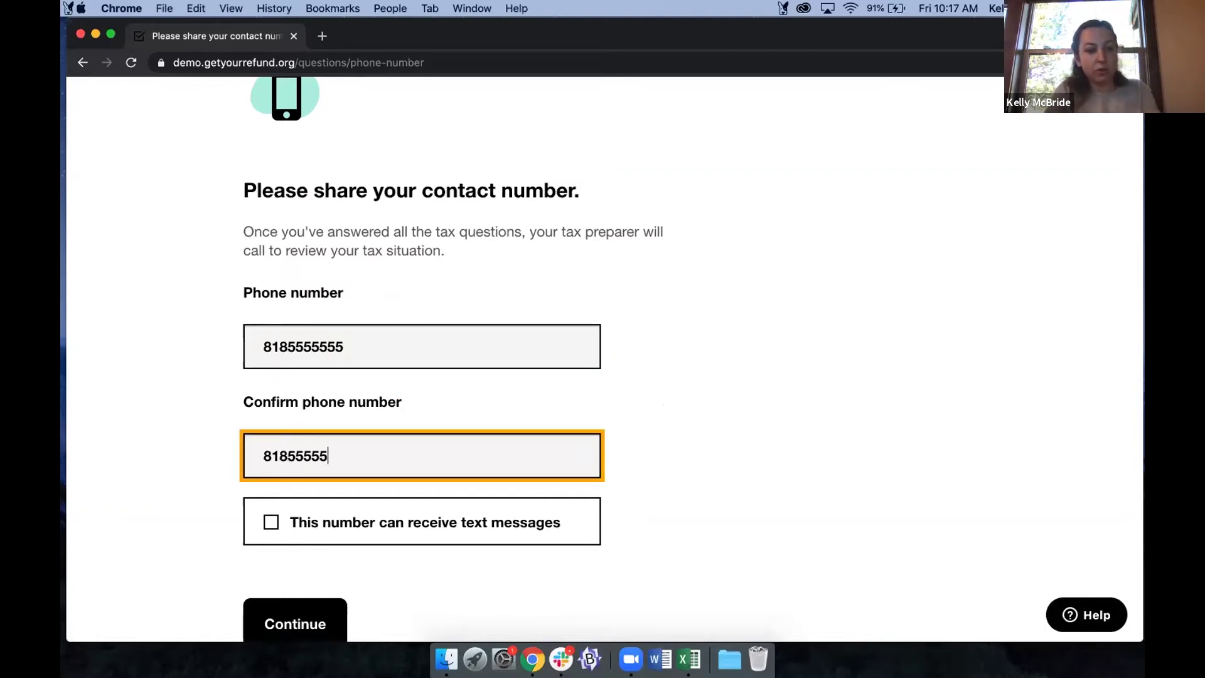
pyautogui.write('55')
pyautogui.moveTo(286, 452); pyautogui.dragTo(401, 450)
pyautogui.click(400, 450)
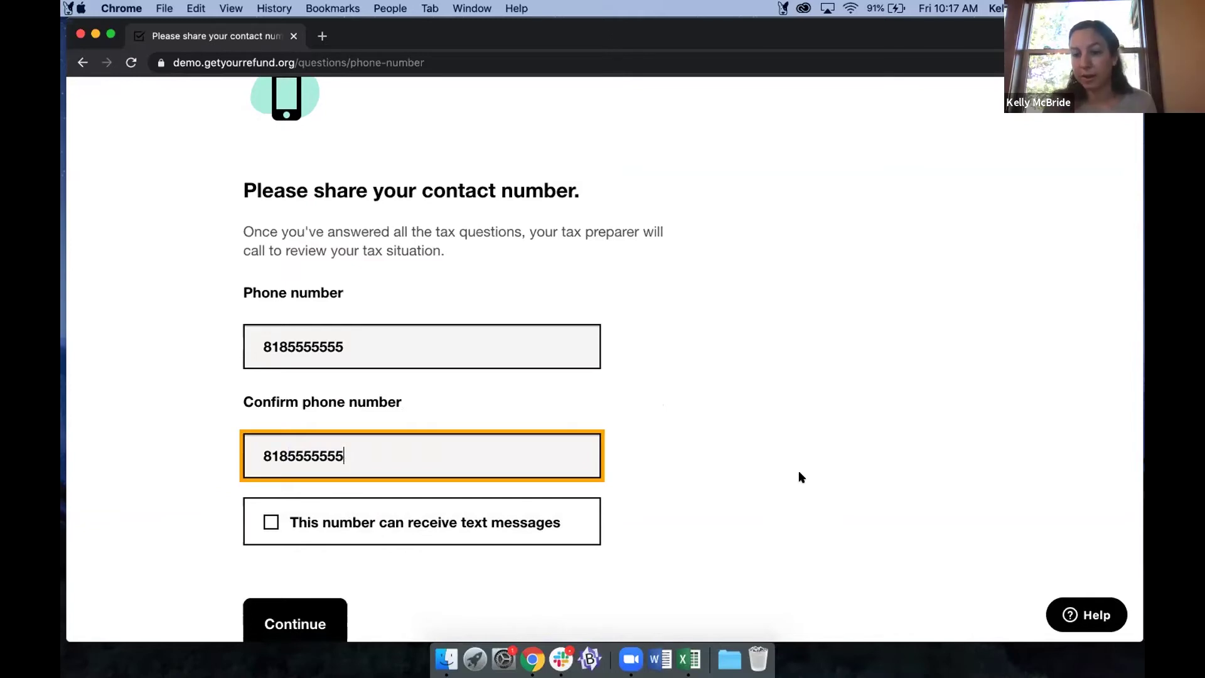
# Mark the number as able to receive text messages and submit it.
pyautogui.click(361, 526)
pyautogui.scroll(-2, 278, 548)
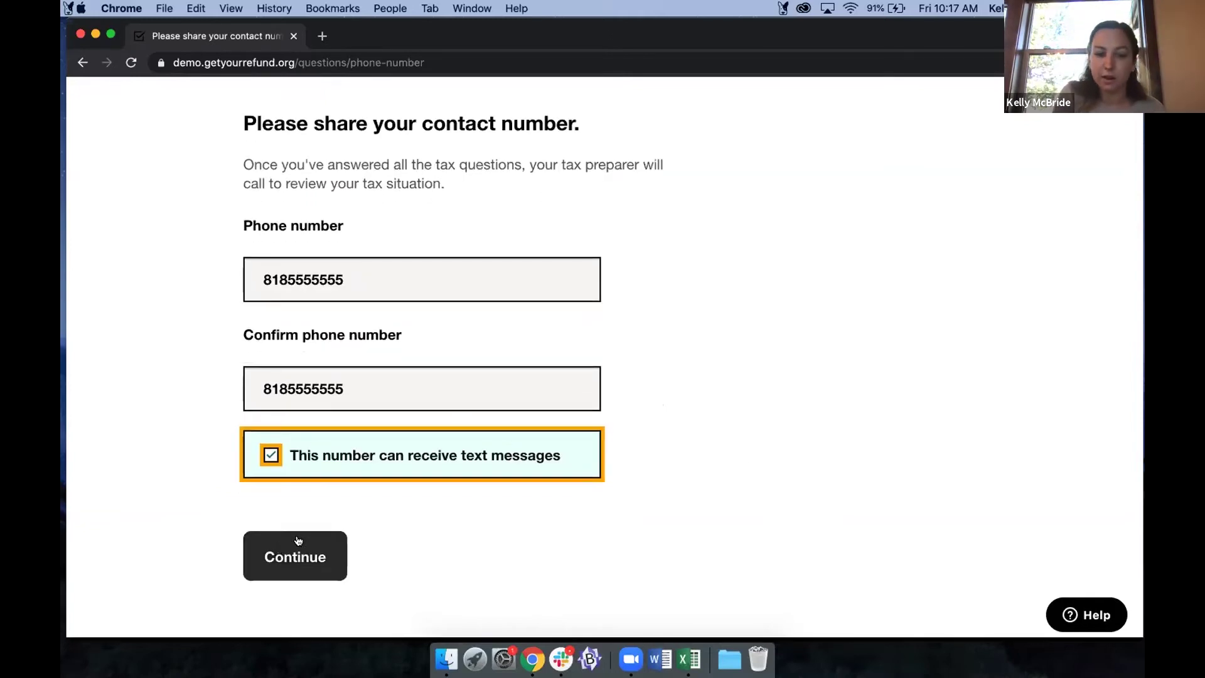
pyautogui.click(291, 555)
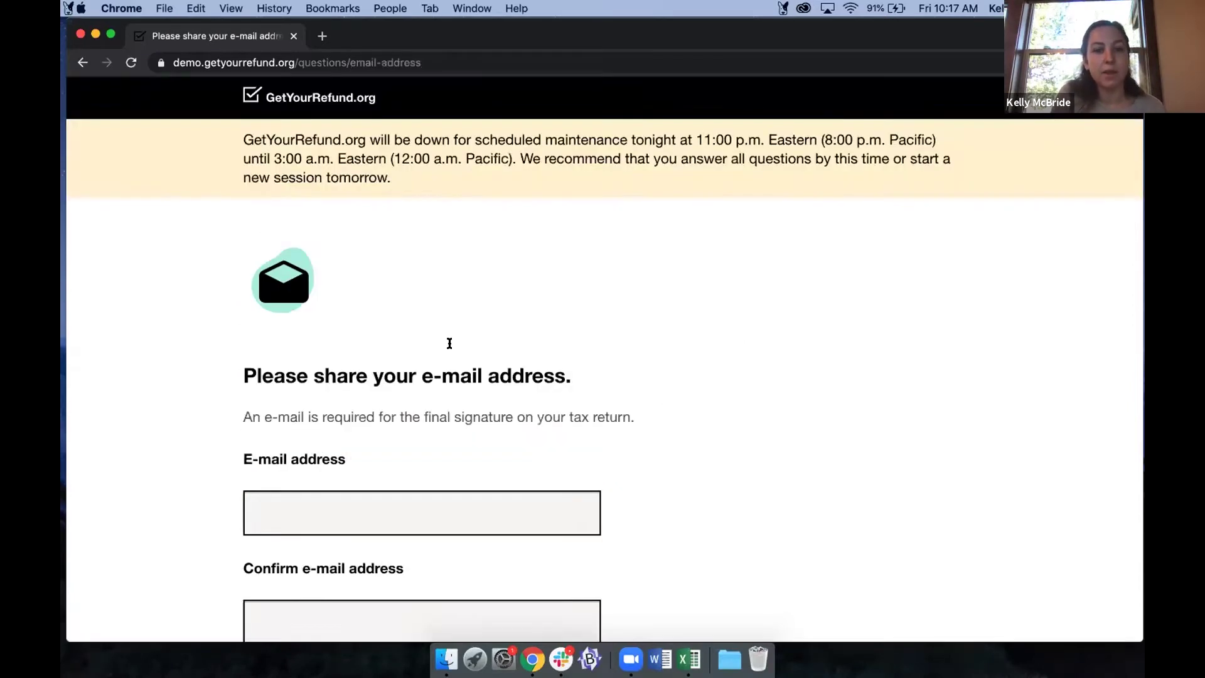
# Type the e-mail address into the E-mail address field, correcting a typo.
pyautogui.click(417, 344)
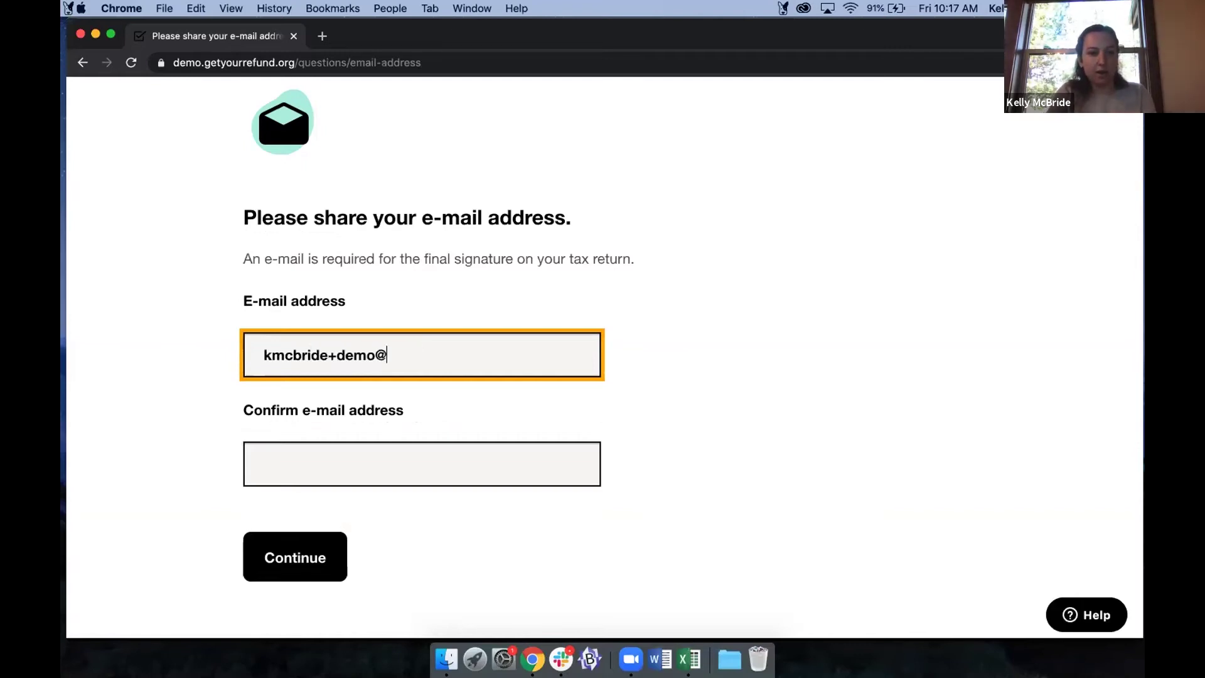
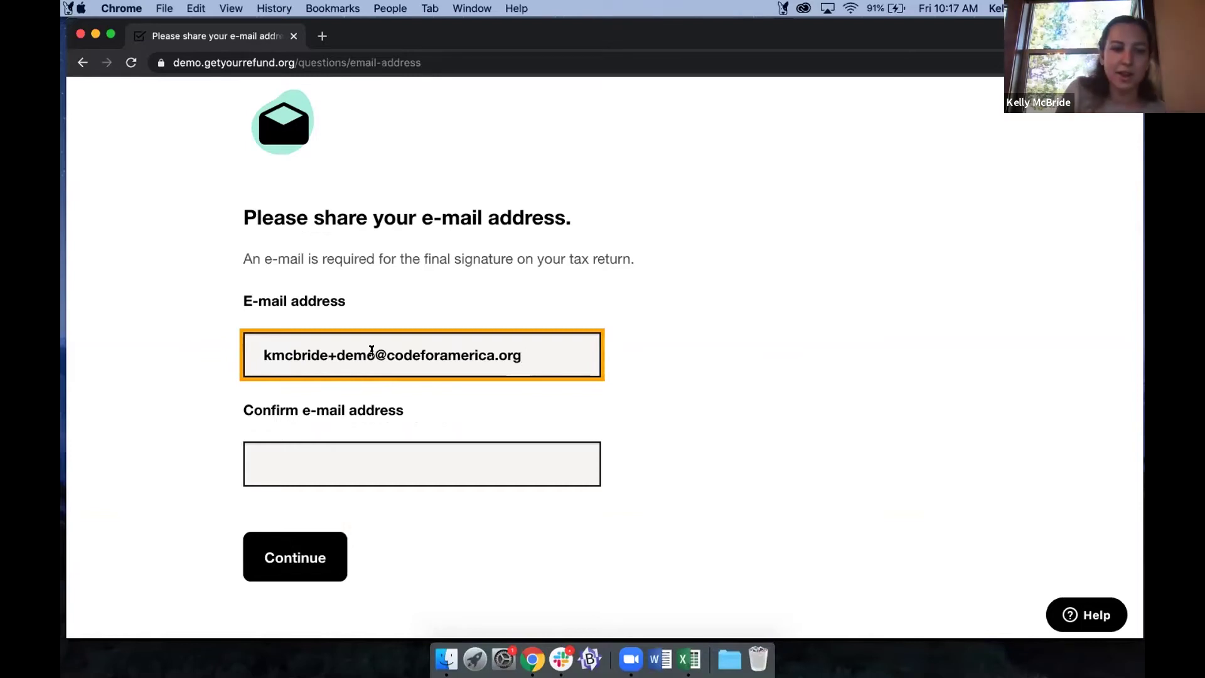
pyautogui.moveTo(375, 351); pyautogui.dragTo(329, 350)
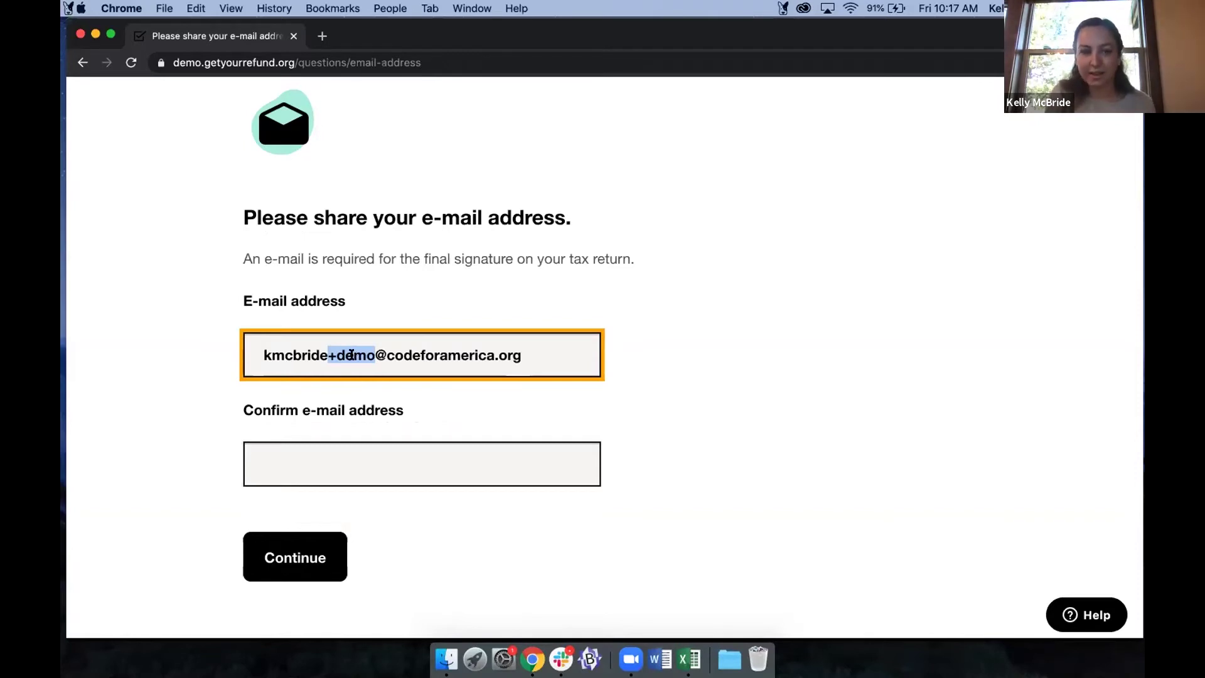
pyautogui.doubleClick(278, 356)
pyautogui.click(546, 357)
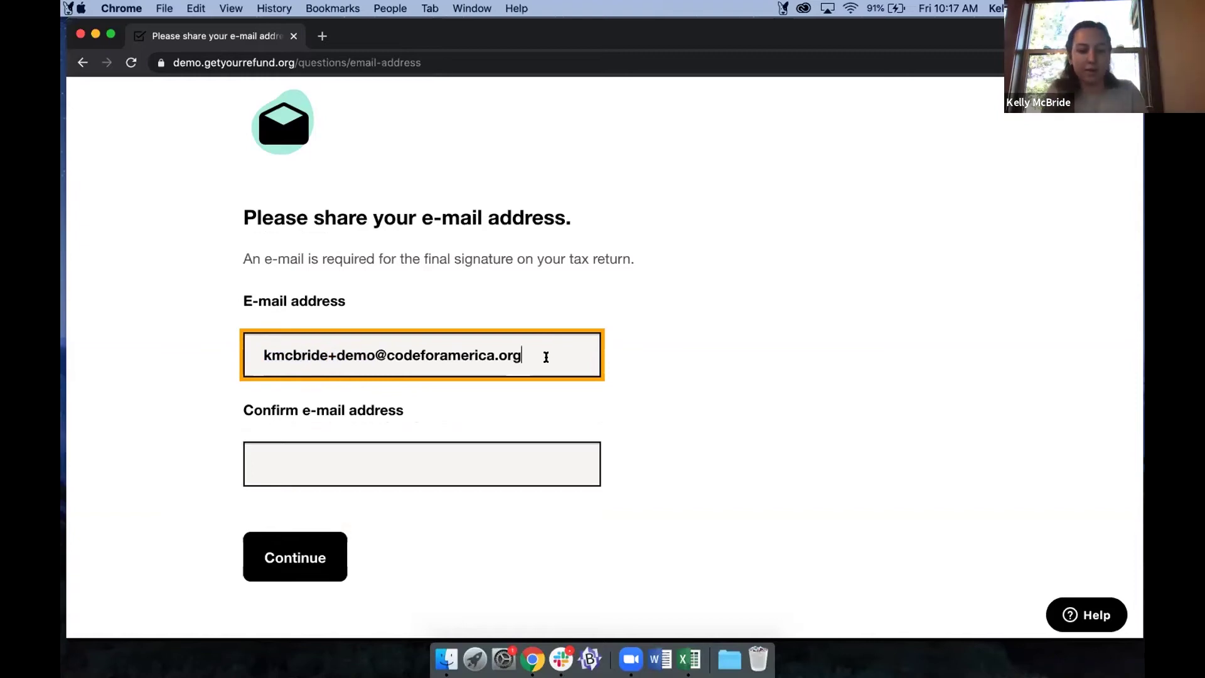
# Copy the e-mail address into Confirm e-mail address and submit it.
pyautogui.press('super+a')
pyautogui.press('super+c')
pyautogui.click(374, 469)
pyautogui.press('super+v')
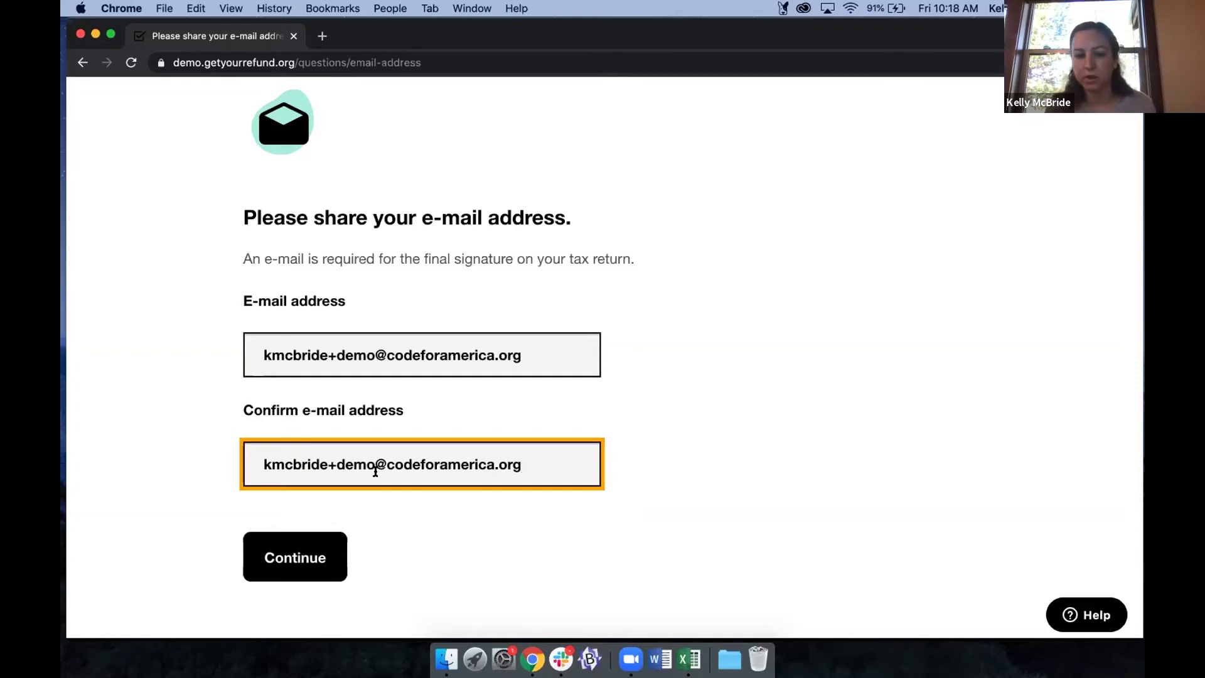
pyautogui.click(312, 552)
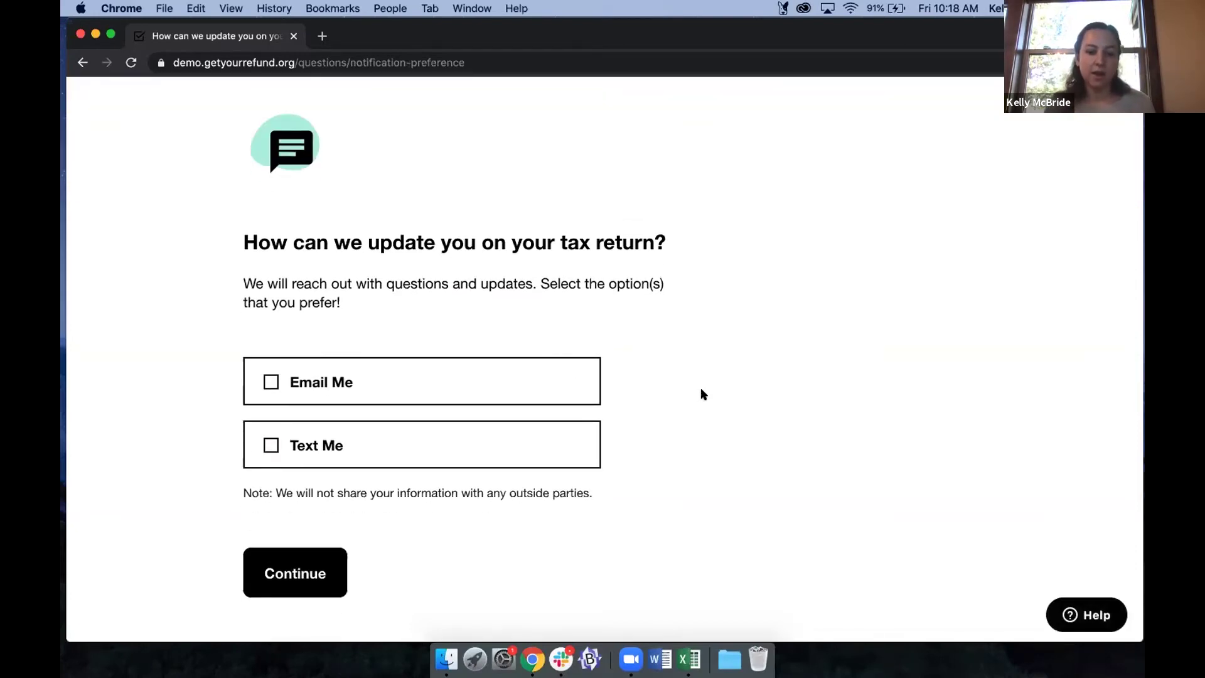
# Choose Email Me as the way to get tax-return updates and submit.
pyautogui.click(511, 371)
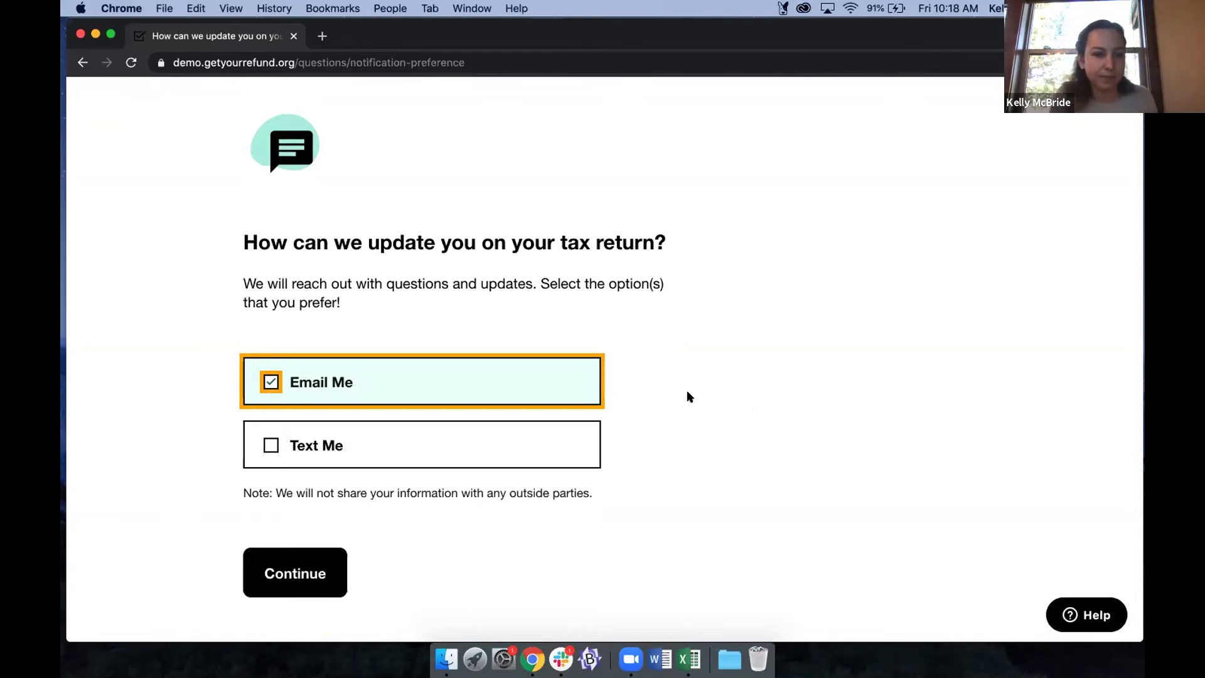
pyautogui.click(289, 571)
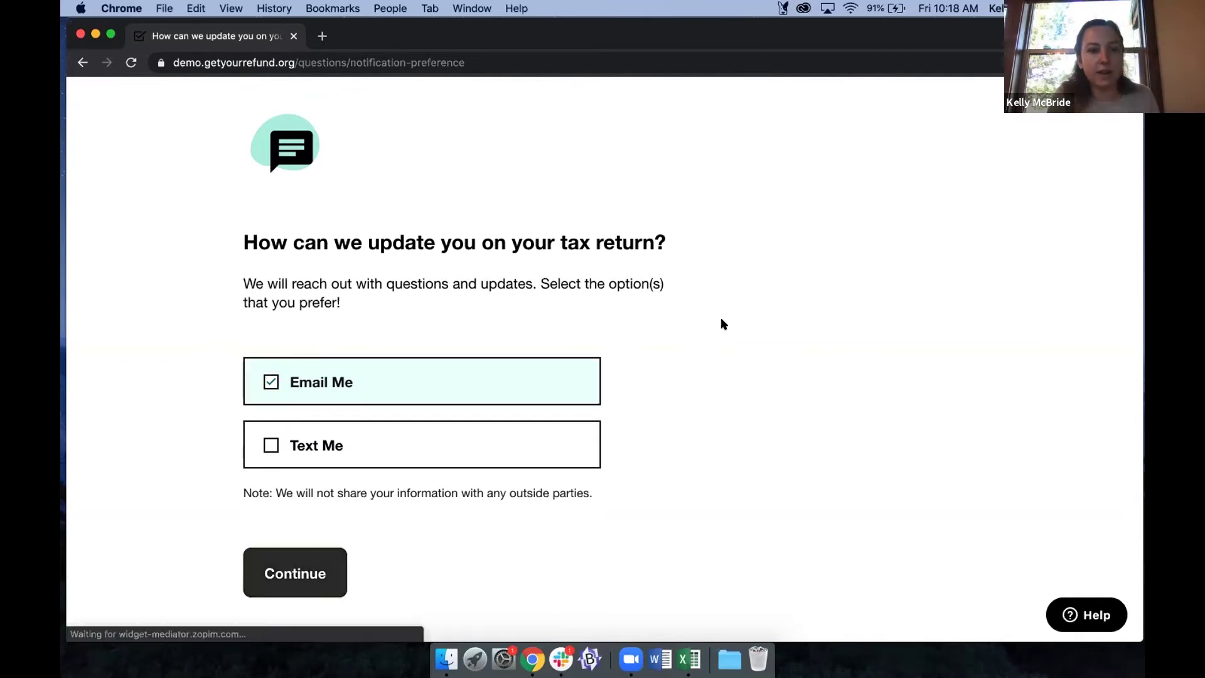
pyautogui.scroll(-3, 721, 324)
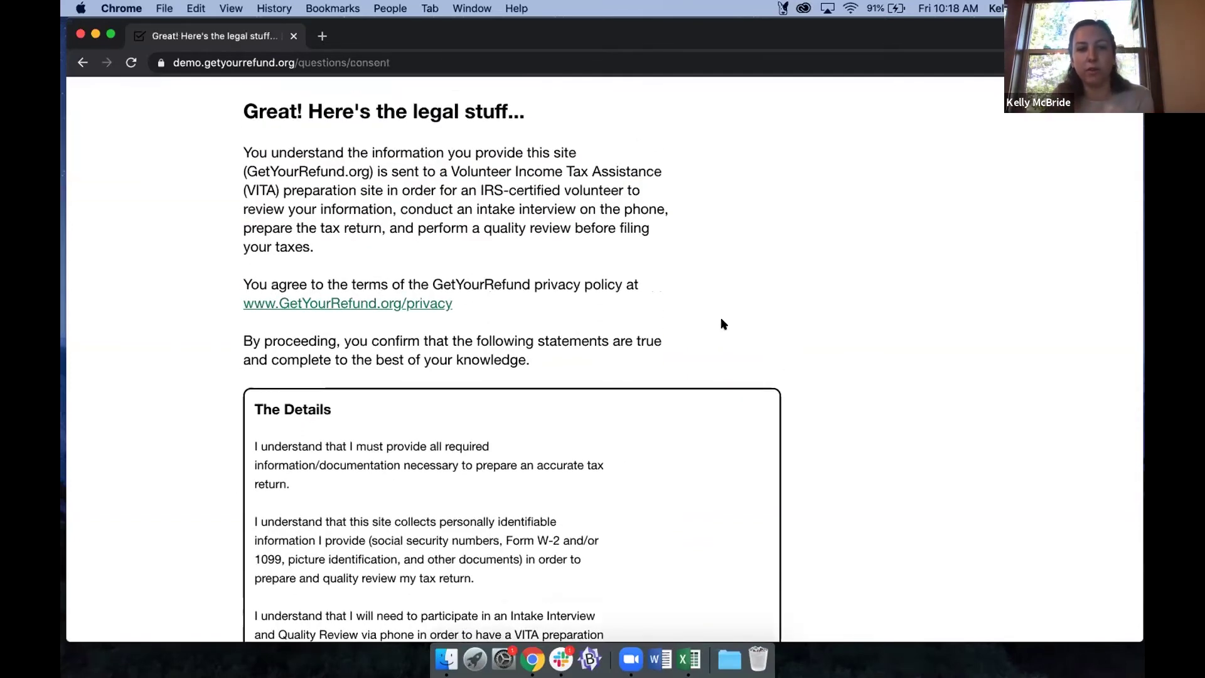
pyautogui.scroll(-1, 800, 391)
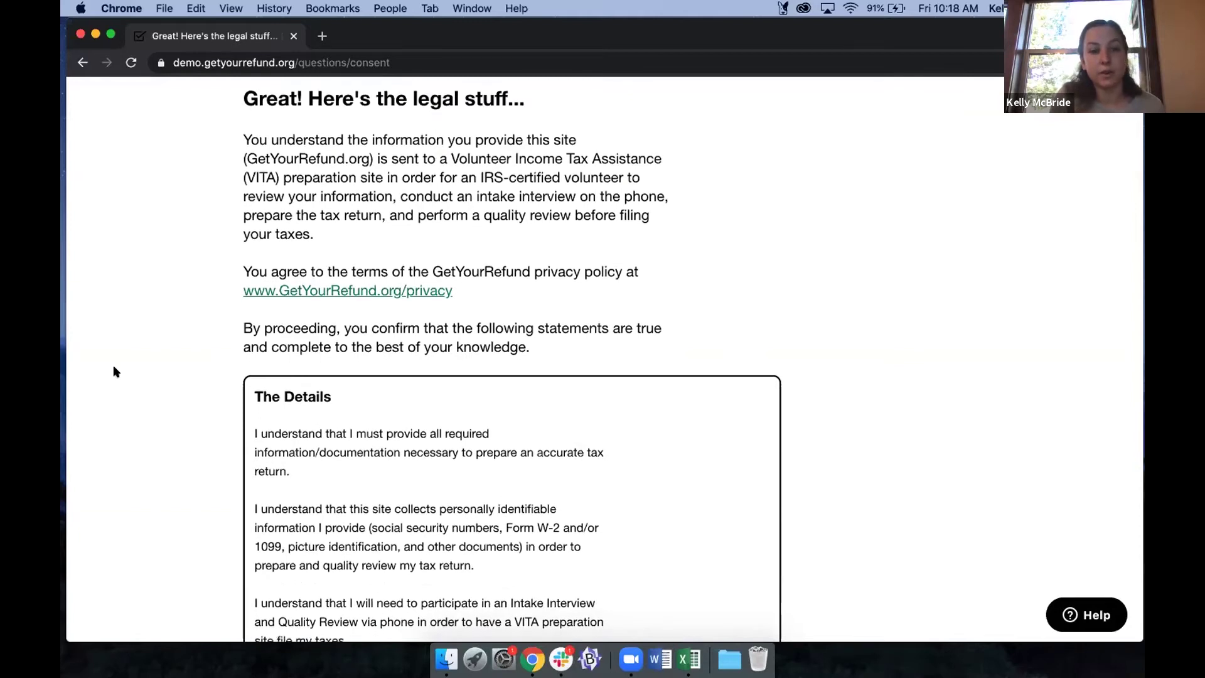
pyautogui.scroll(-5, 113, 364)
pyautogui.scroll(-15, 538, 351)
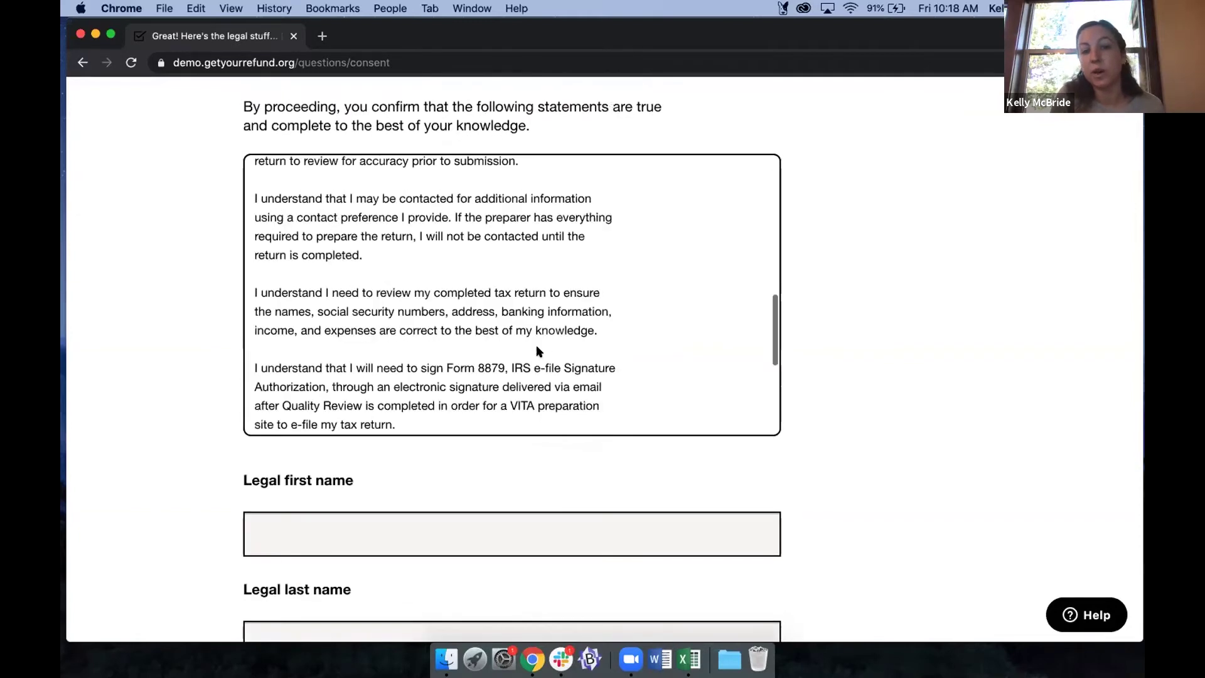
pyautogui.scroll(-1, 538, 351)
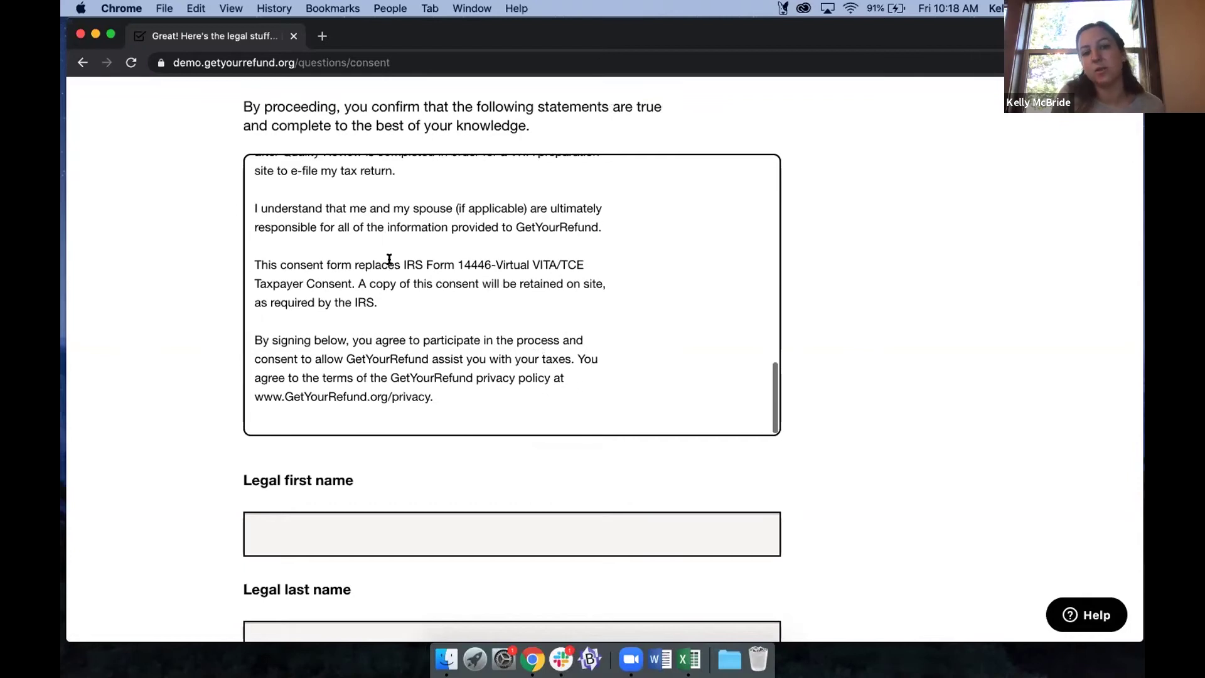
pyautogui.moveTo(402, 258); pyautogui.dragTo(588, 265)
pyautogui.click(234, 269)
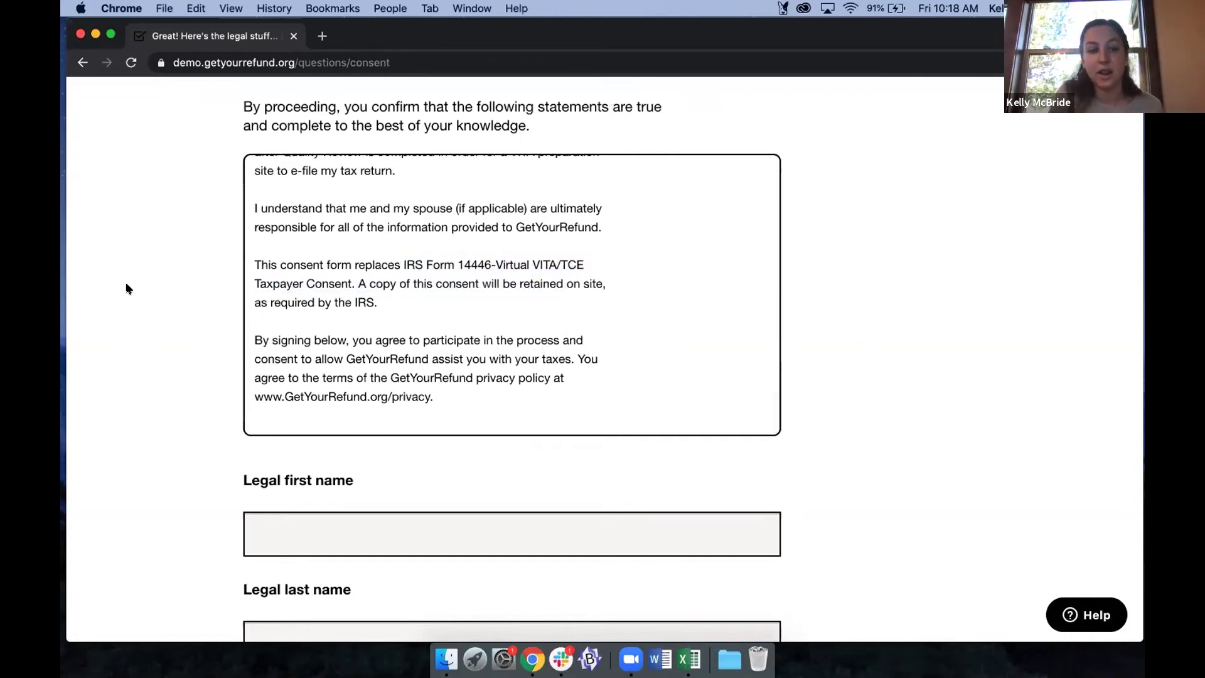
pyautogui.scroll(10, 389, 312)
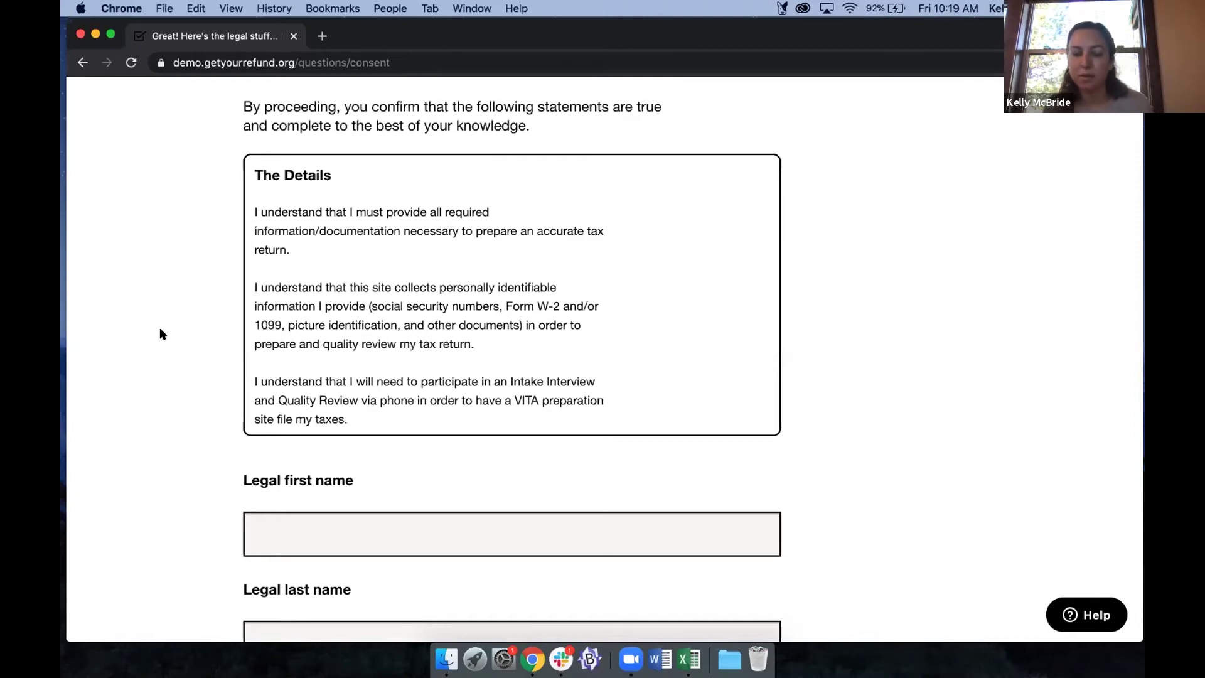
pyautogui.scroll(-1, 161, 333)
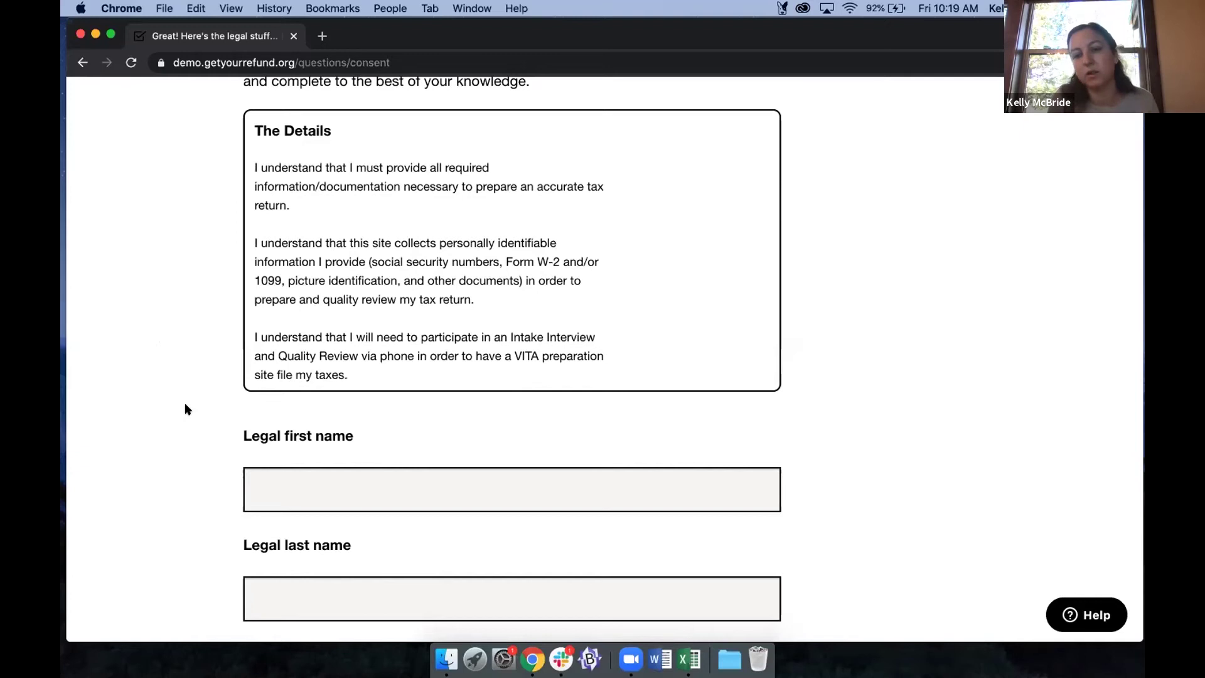
pyautogui.scroll(-4, 186, 409)
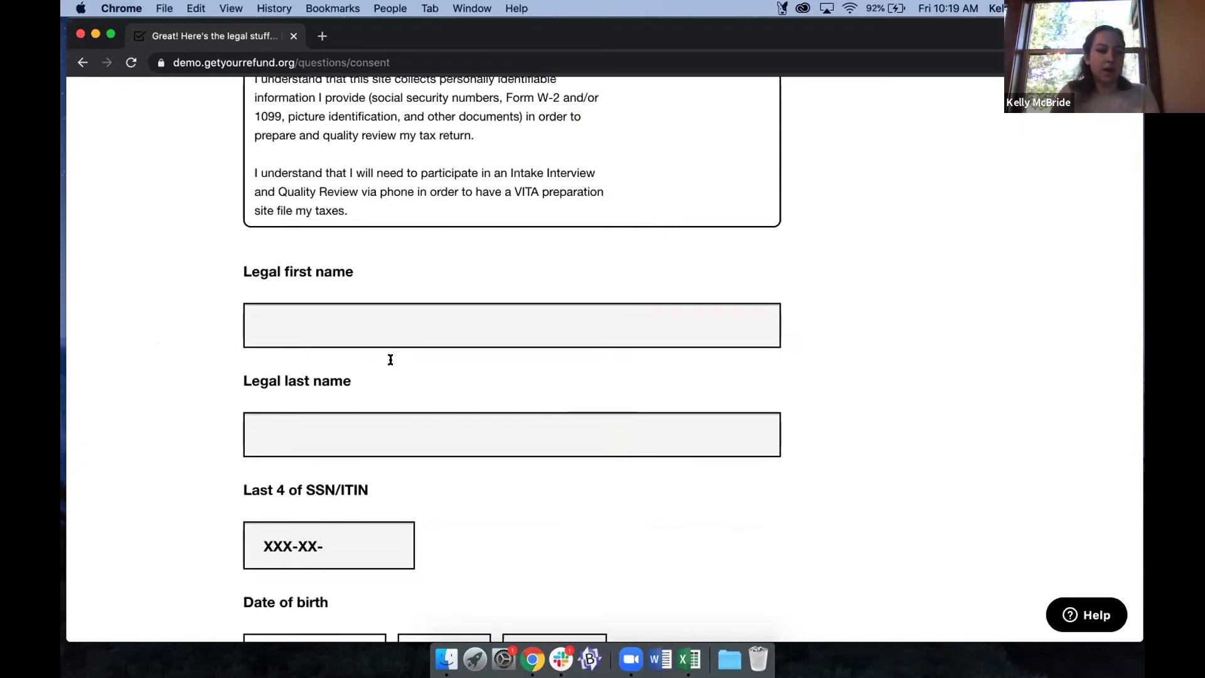
# Enter the legal first and last name and the last four SSN digits.
pyautogui.press('Tab')
pyautogui.write('Kelly')
pyautogui.press('Tab')
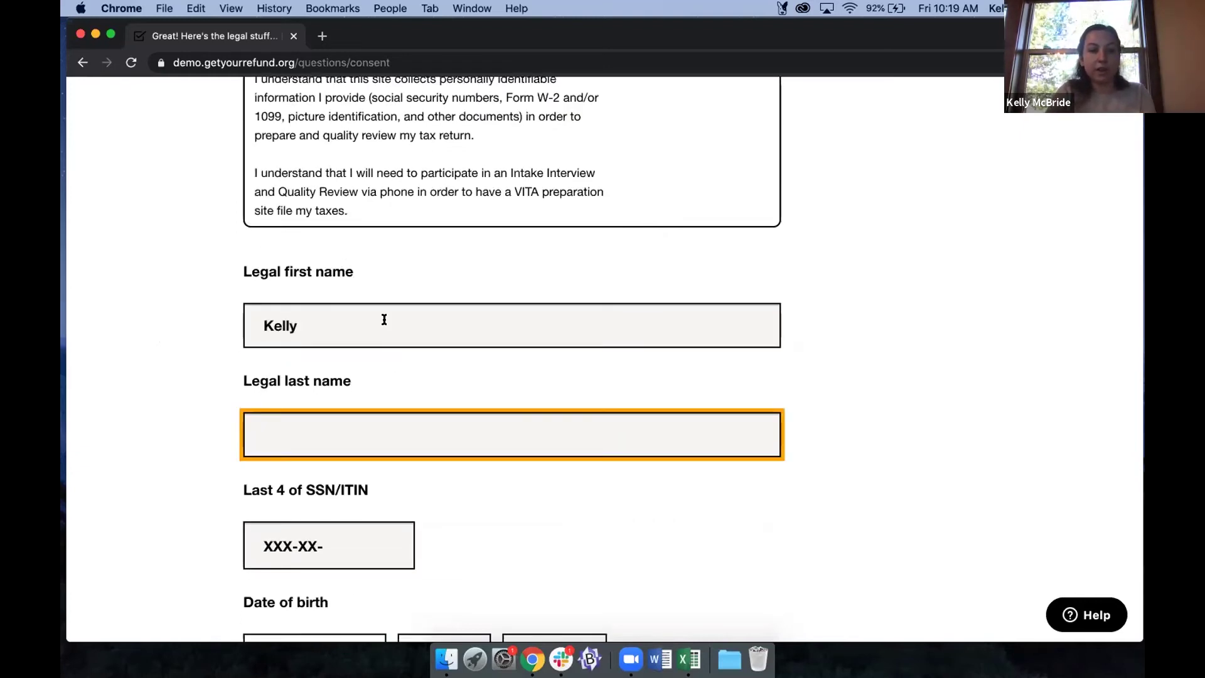
pyautogui.write('Demo')
pyautogui.scroll(-2, 427, 440)
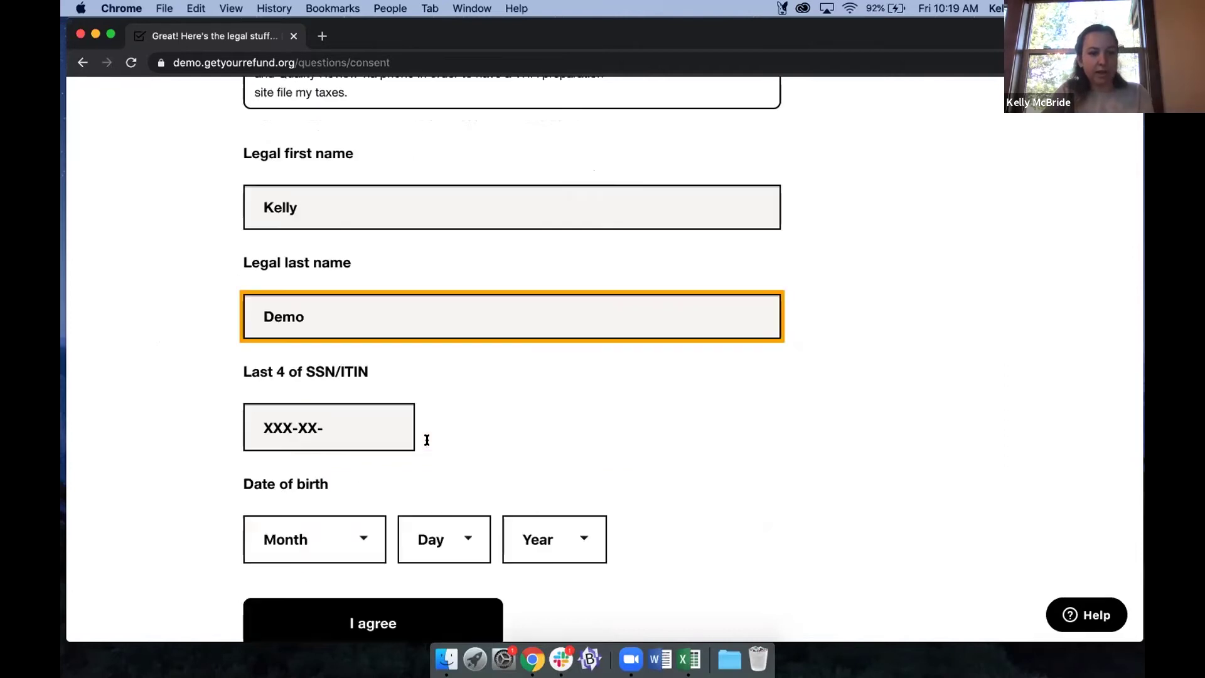
pyautogui.press('Tab')
pyautogui.write('1111')
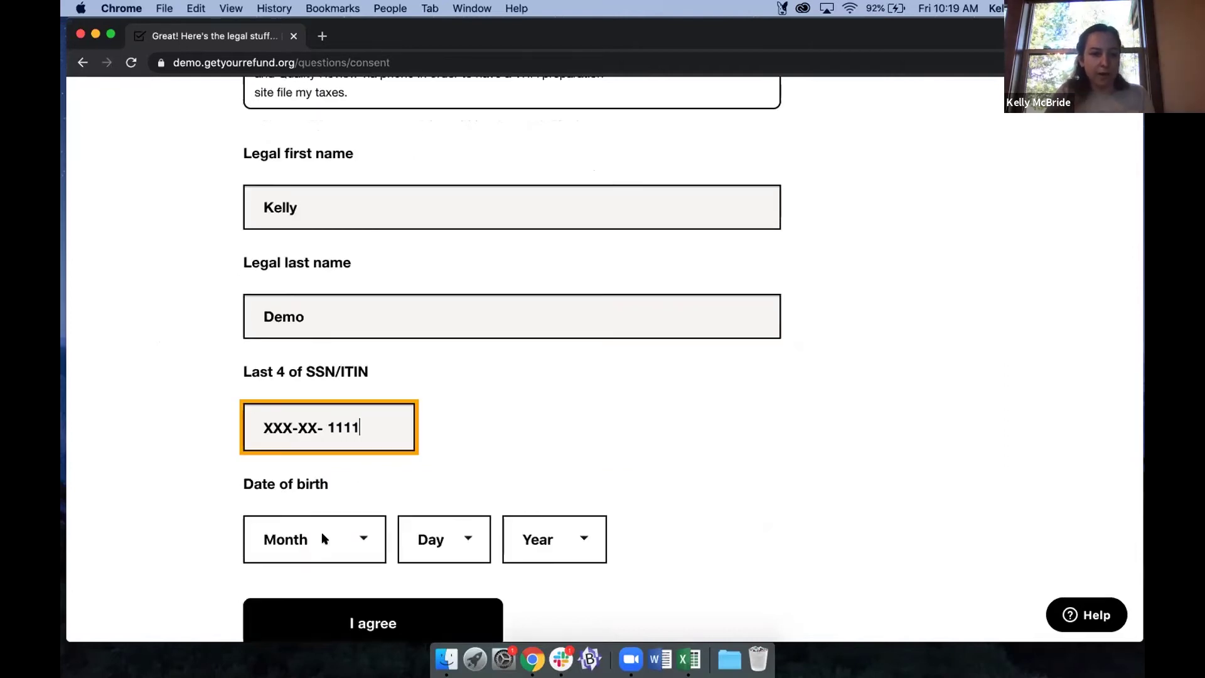
# Set the date of birth to March 1, 2001.
pyautogui.click(312, 544)
pyautogui.click(276, 597)
pyautogui.click(425, 538)
pyautogui.click(441, 563)
pyautogui.click(538, 538)
pyautogui.write('2001')
pyautogui.press('Return')
pyautogui.scroll(-1, 749, 459)
pyautogui.scroll(-2, 628, 458)
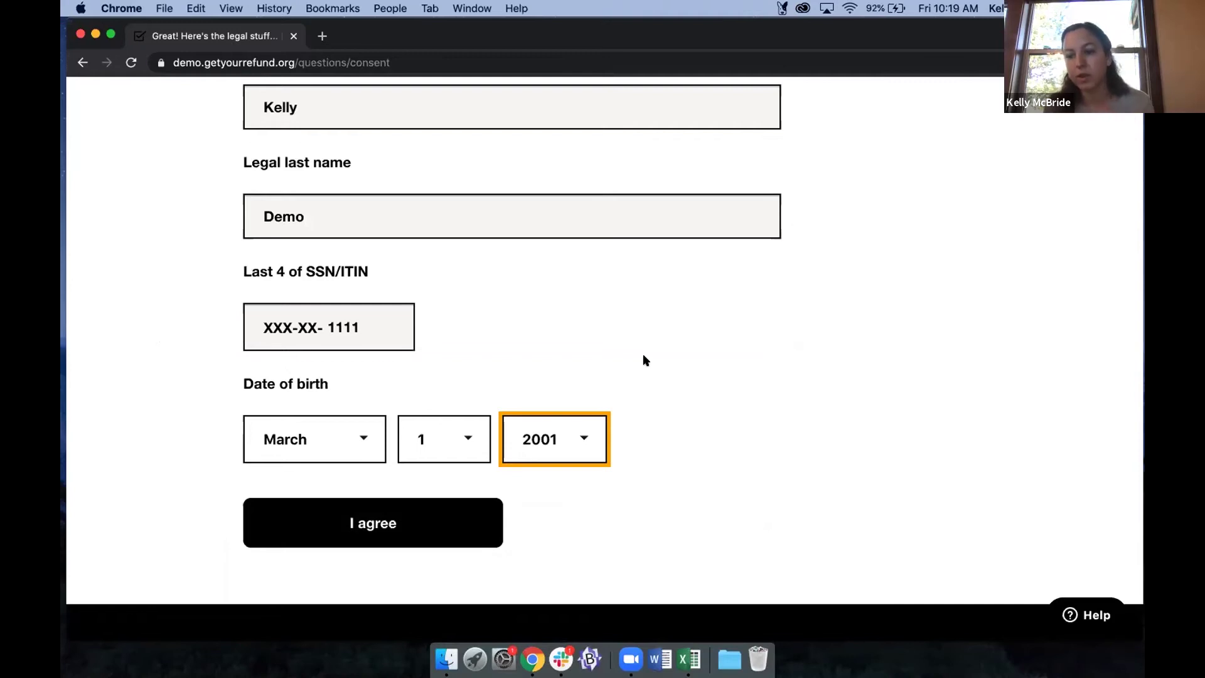
# Agree to the consent terms and answer No to the full-time student and visa questions.
pyautogui.click(377, 510)
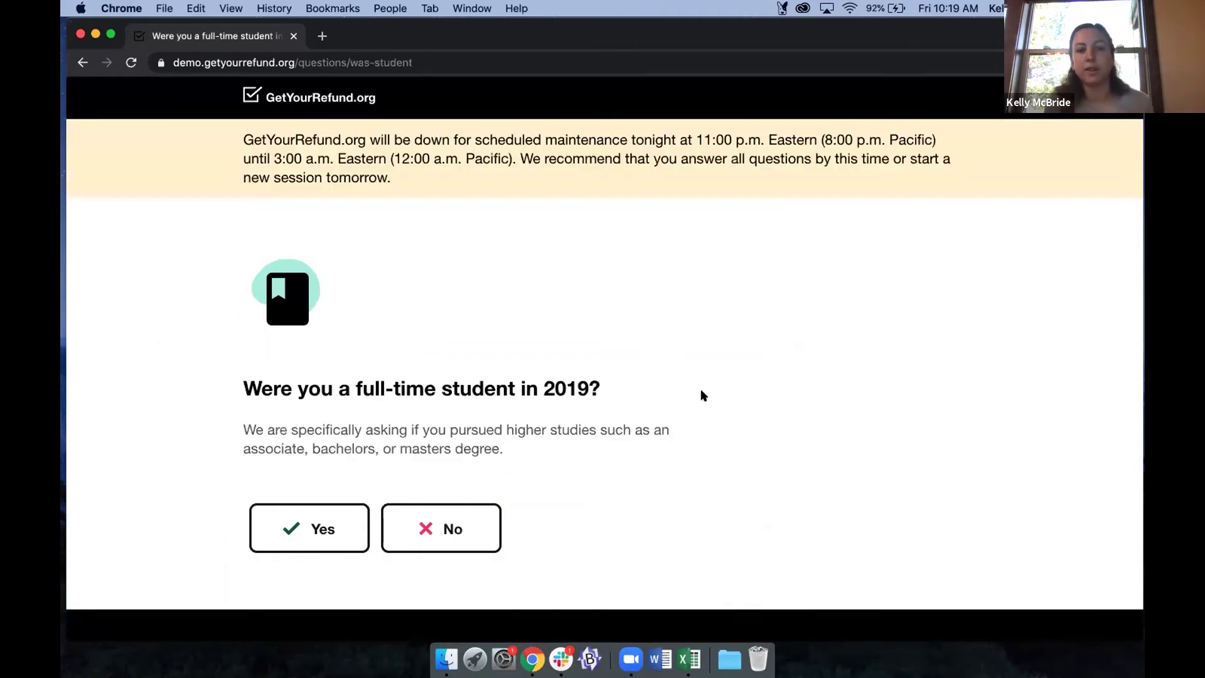
pyautogui.scroll(-3, 703, 394)
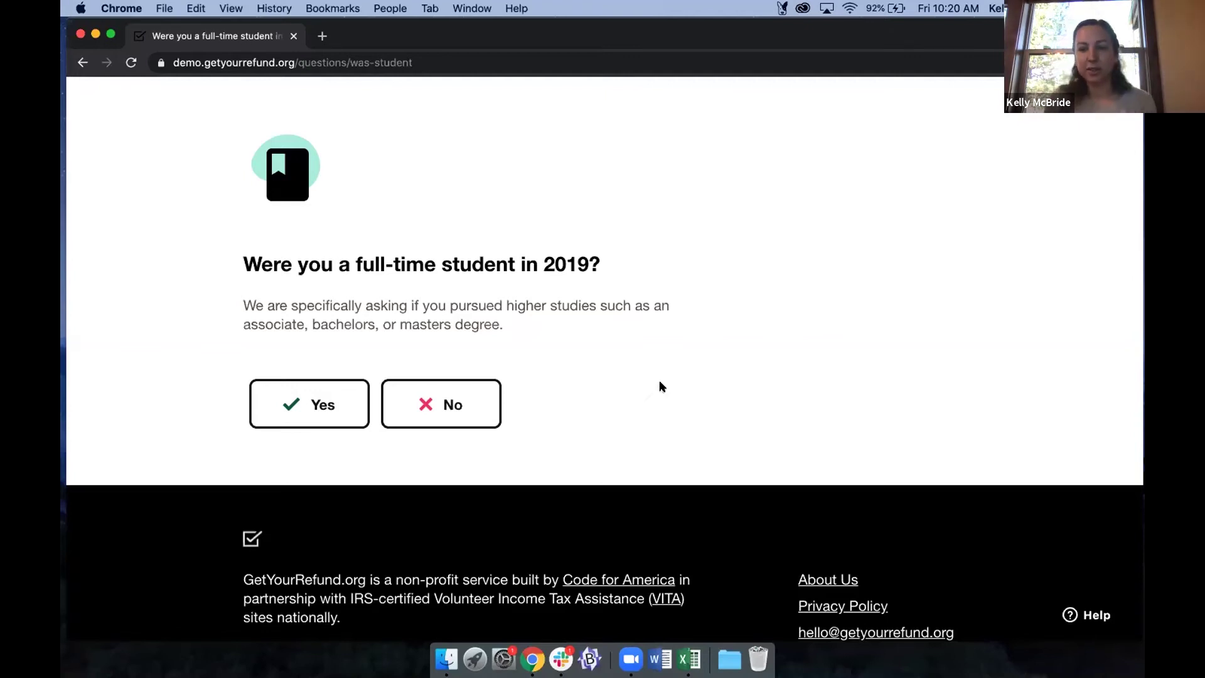
pyautogui.click(459, 390)
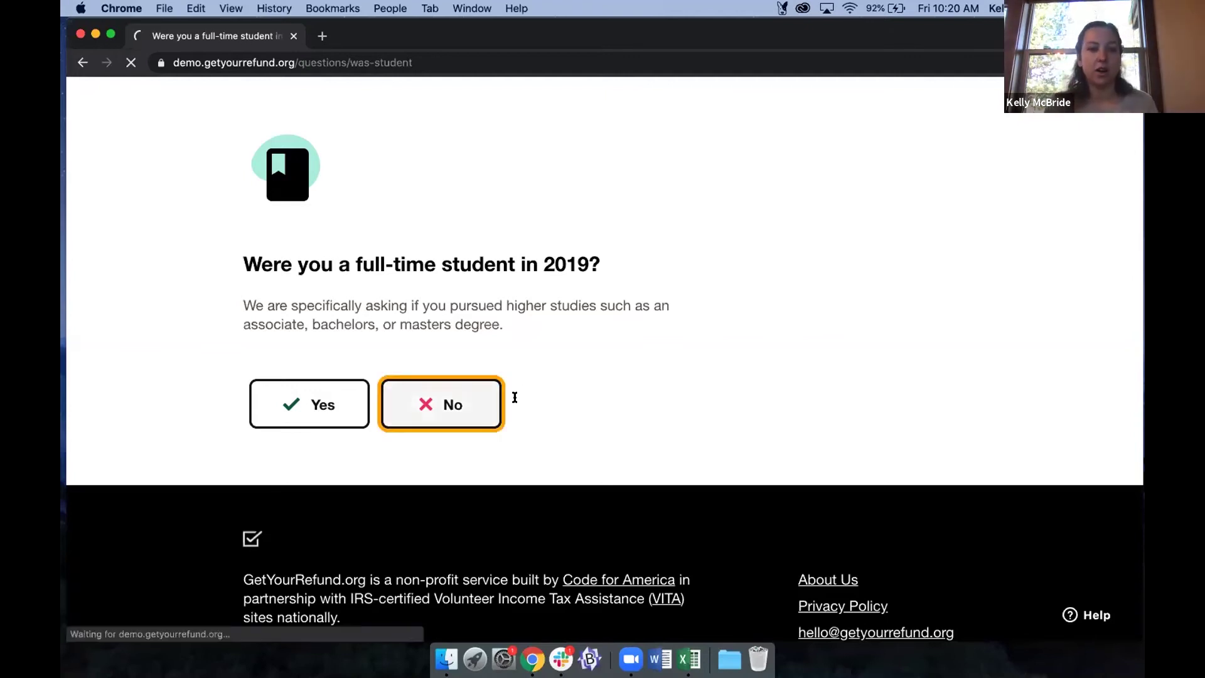
pyautogui.scroll(-3, 545, 408)
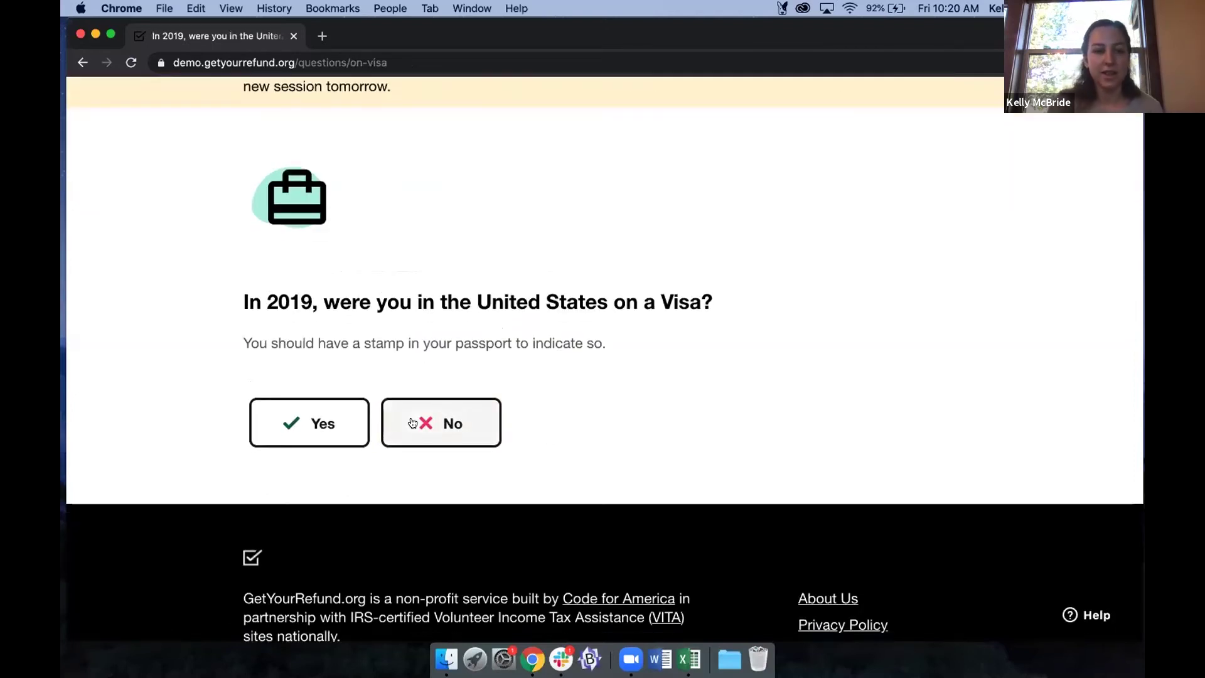
pyautogui.click(449, 421)
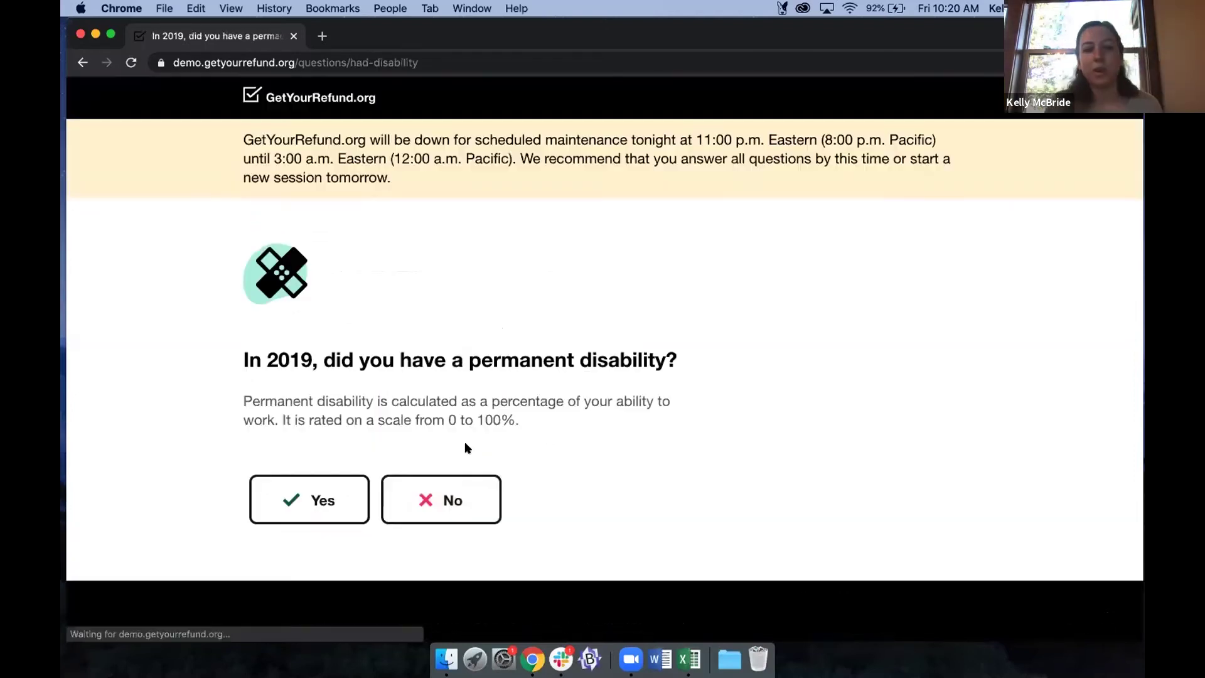
# Answer No to the disability, legal blindness and Identity Protection PIN questions.
pyautogui.scroll(-1, 471, 464)
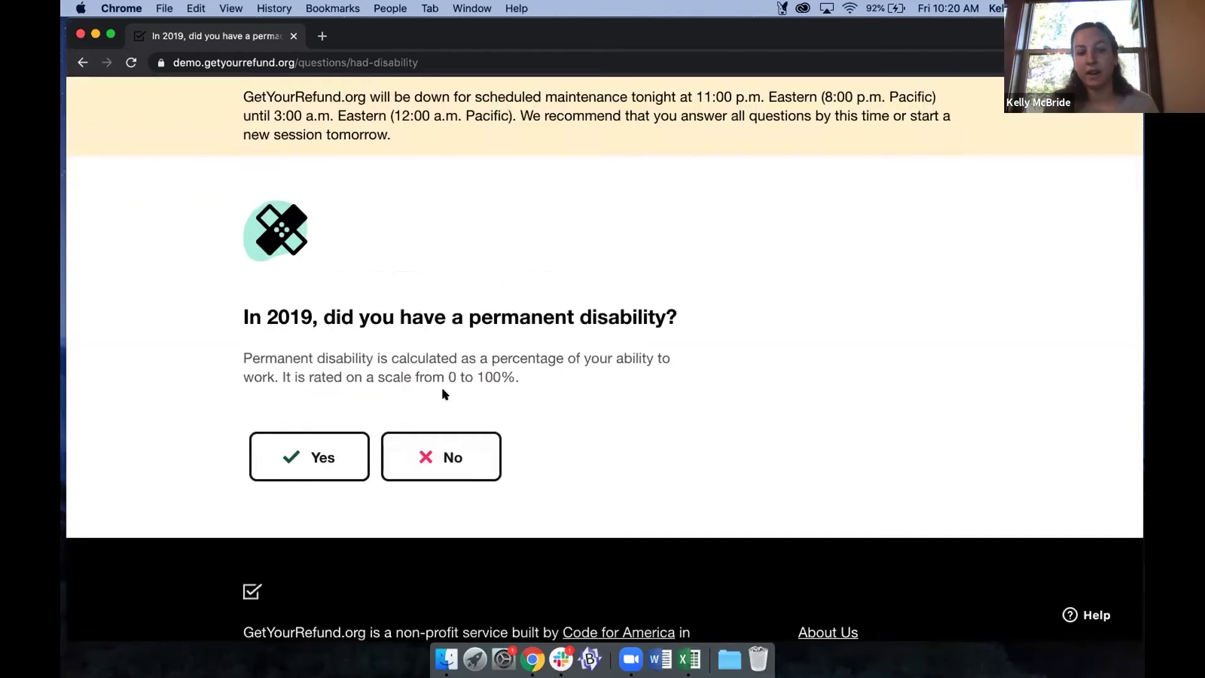
pyautogui.click(459, 435)
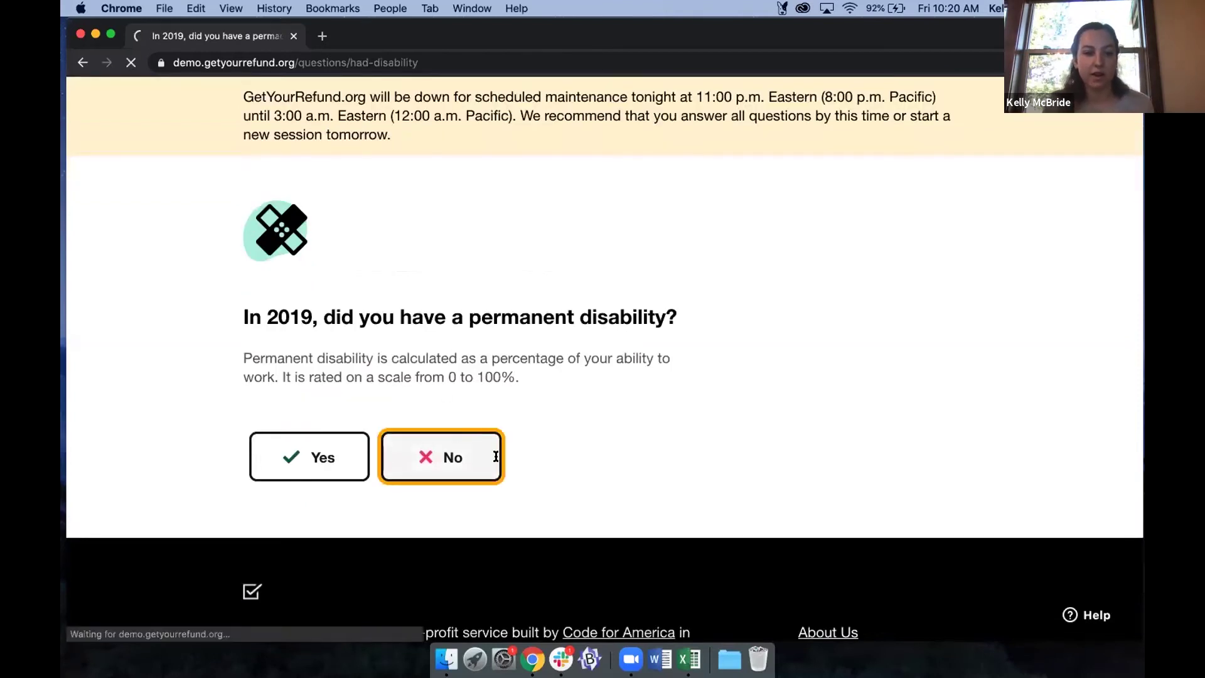
pyautogui.click(459, 535)
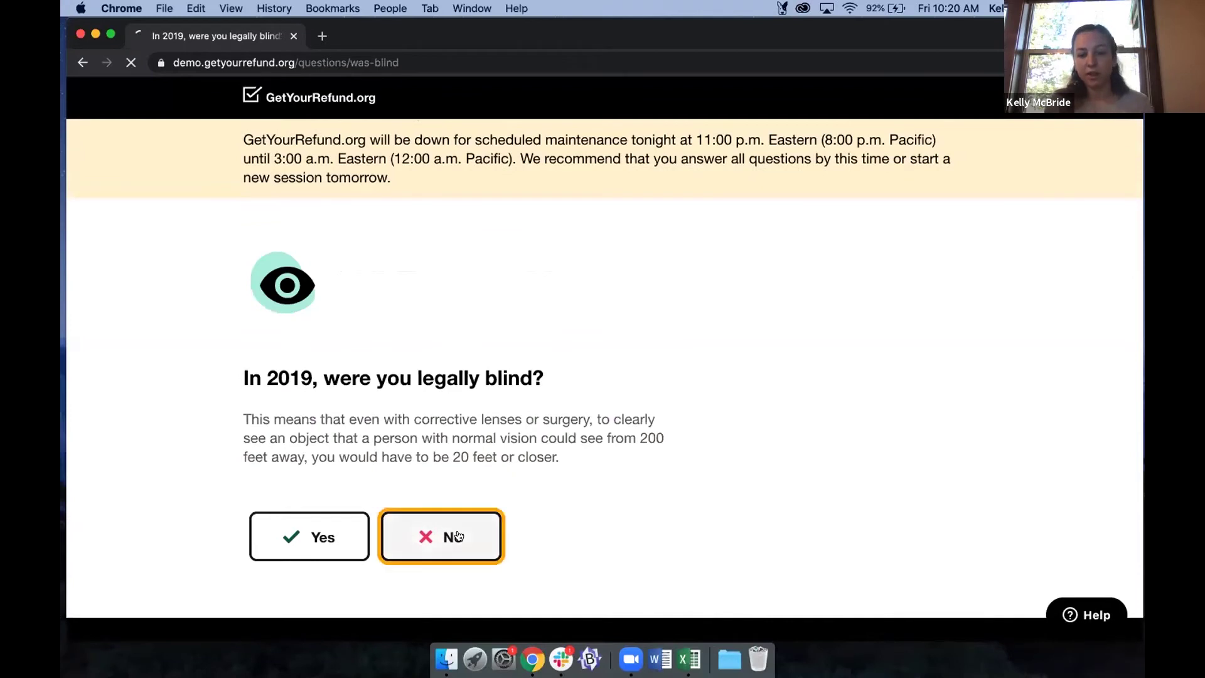
pyautogui.scroll(-1, 559, 405)
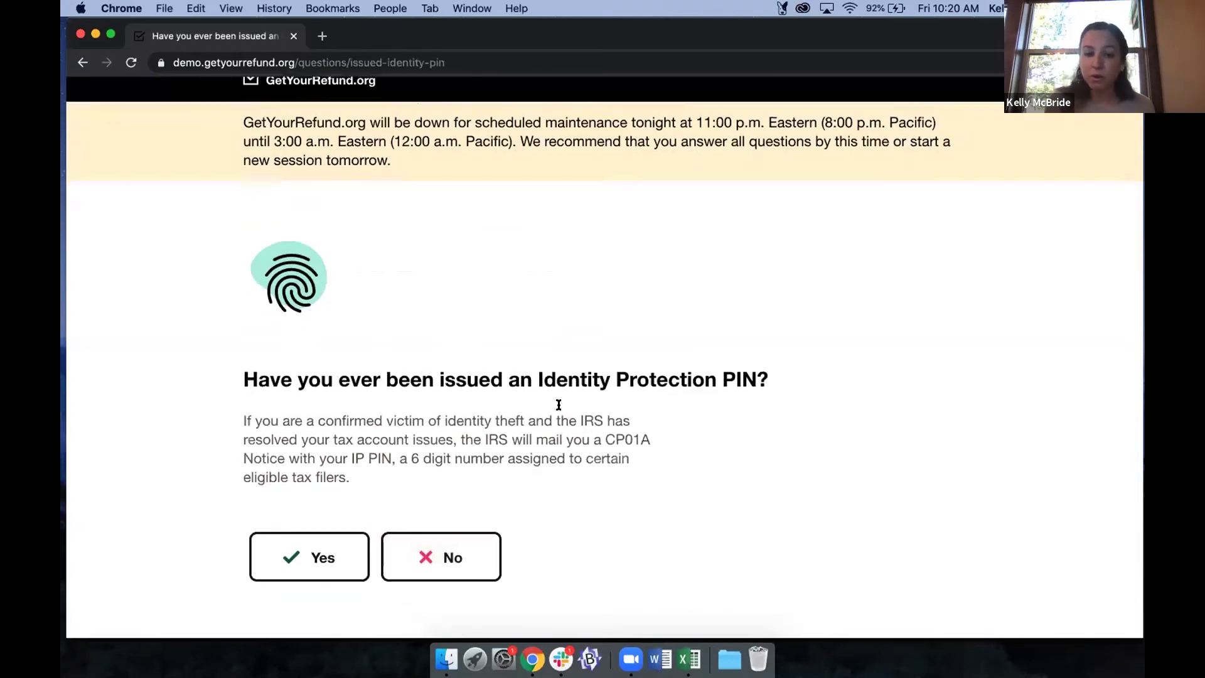
pyautogui.scroll(-2, 558, 405)
pyautogui.click(447, 481)
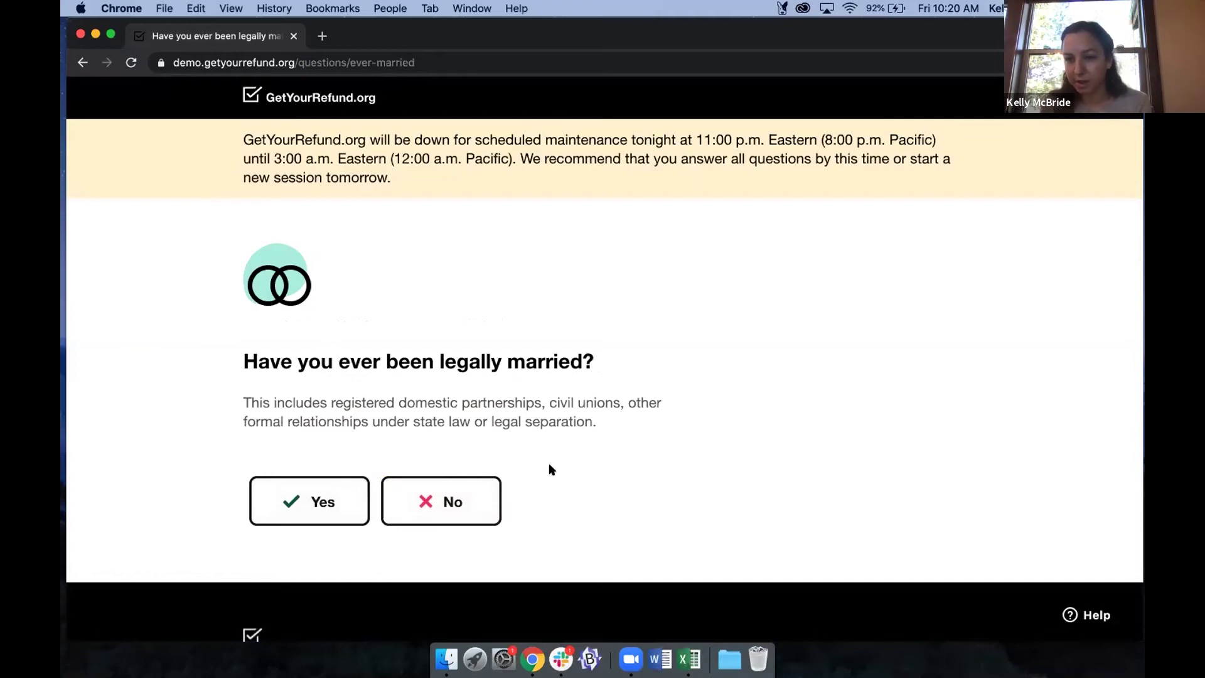
# Answer No to ever being married, then back out of the accidentally started dependent form.
pyautogui.click(466, 493)
pyautogui.scroll(-1, 660, 464)
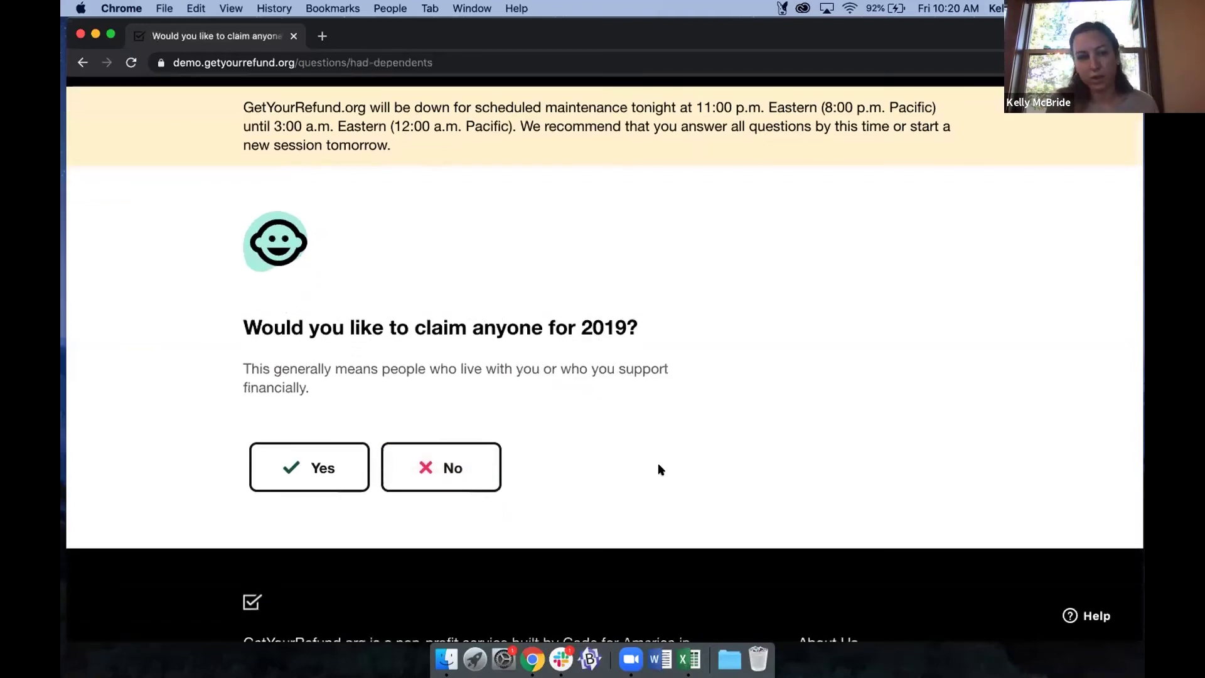
pyautogui.scroll(-1, 658, 468)
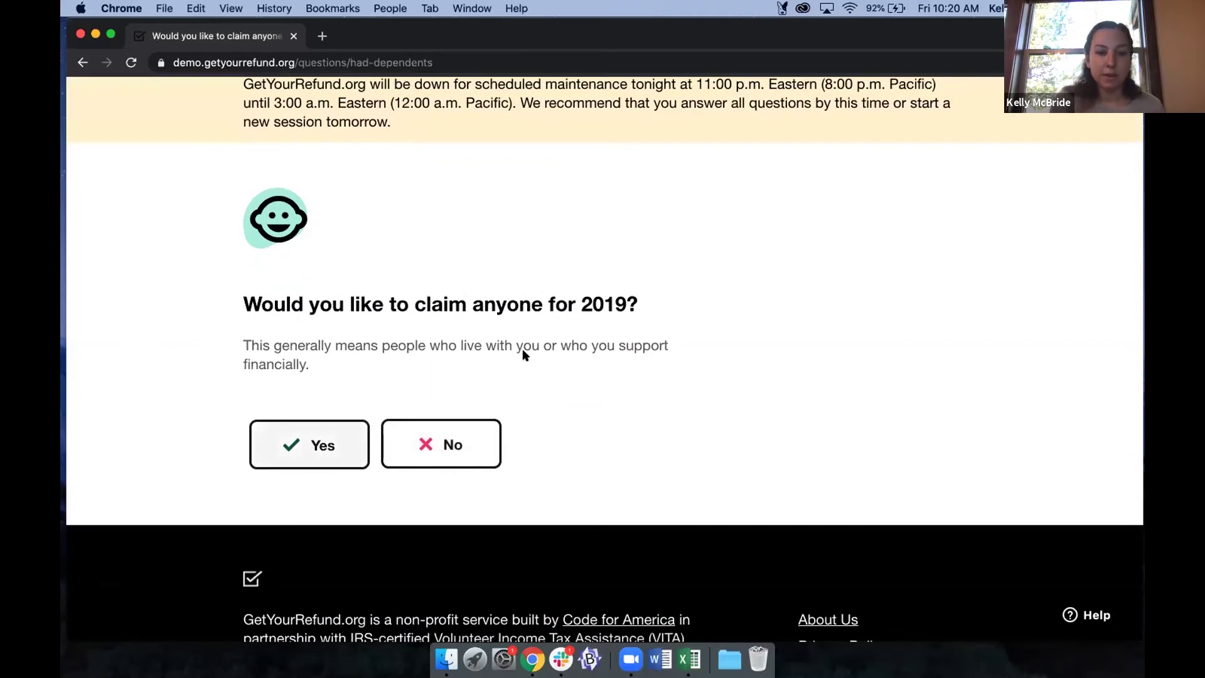
pyautogui.press('Return')
pyautogui.click(477, 371)
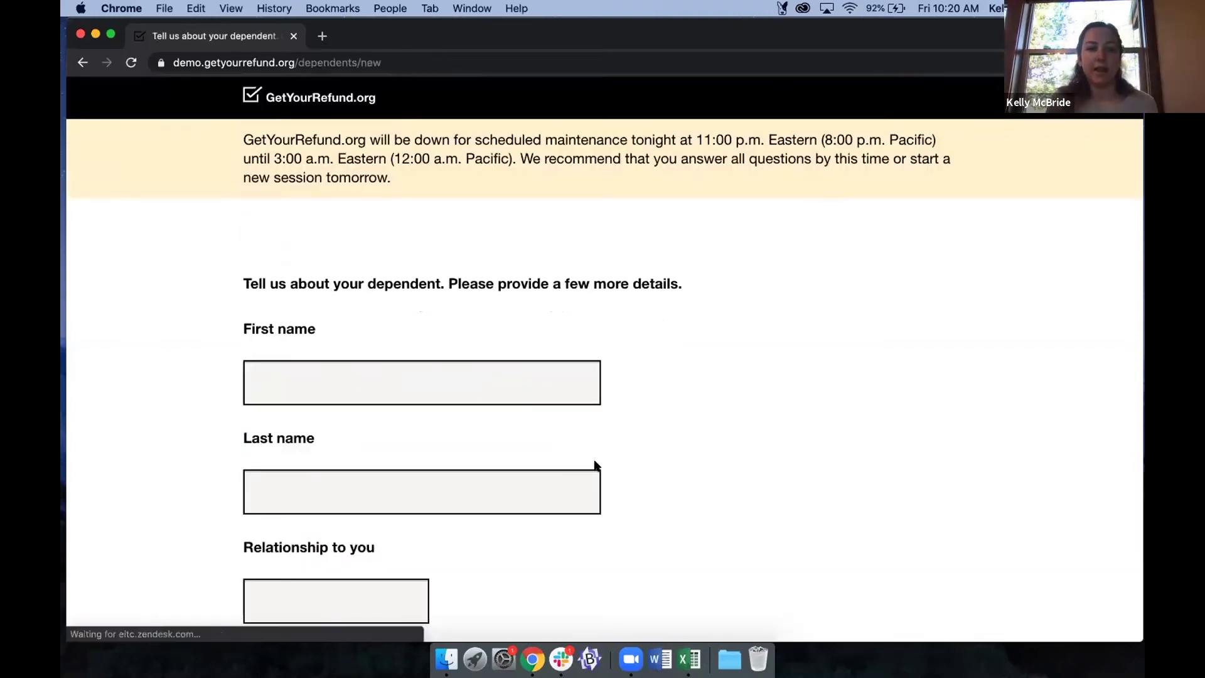
pyautogui.scroll(-5, 597, 465)
pyautogui.scroll(-8, 597, 466)
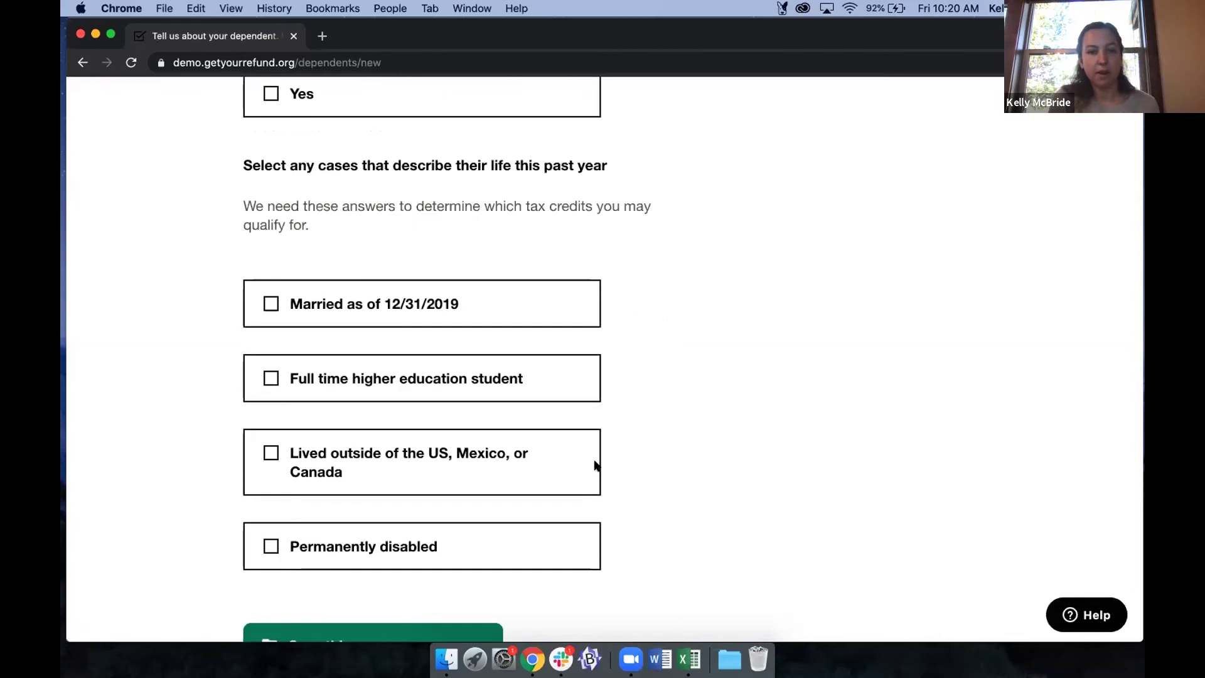
pyautogui.scroll(13, 178, 119)
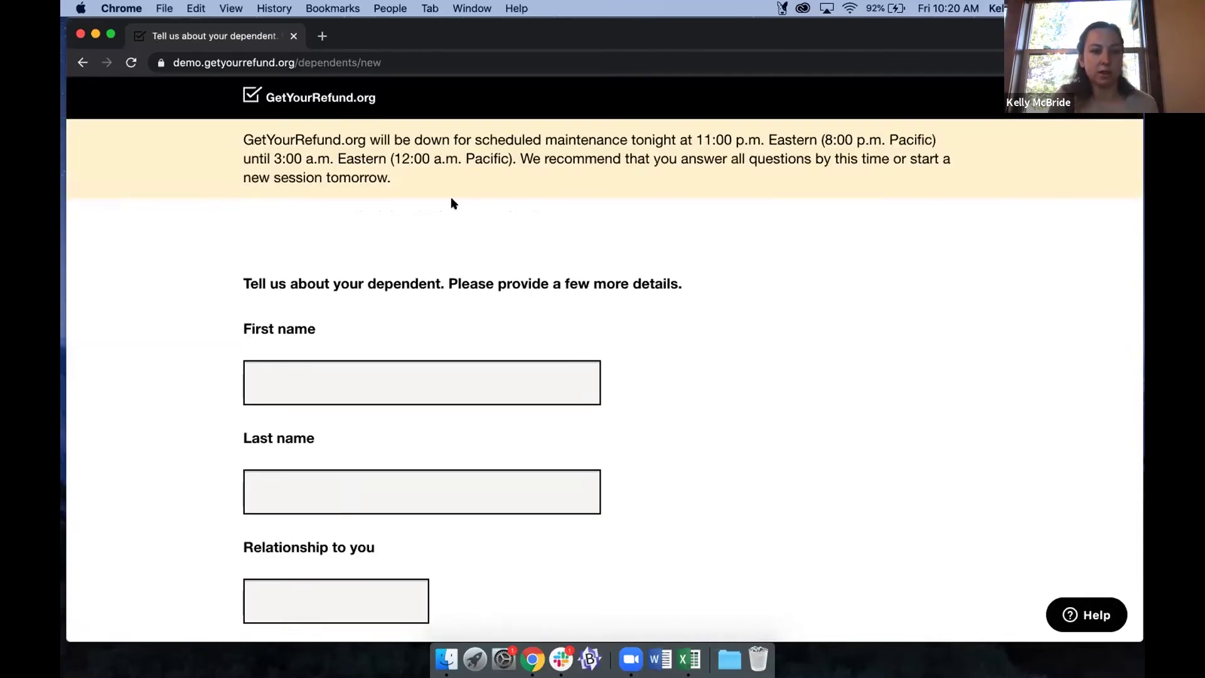
pyautogui.click(82, 63)
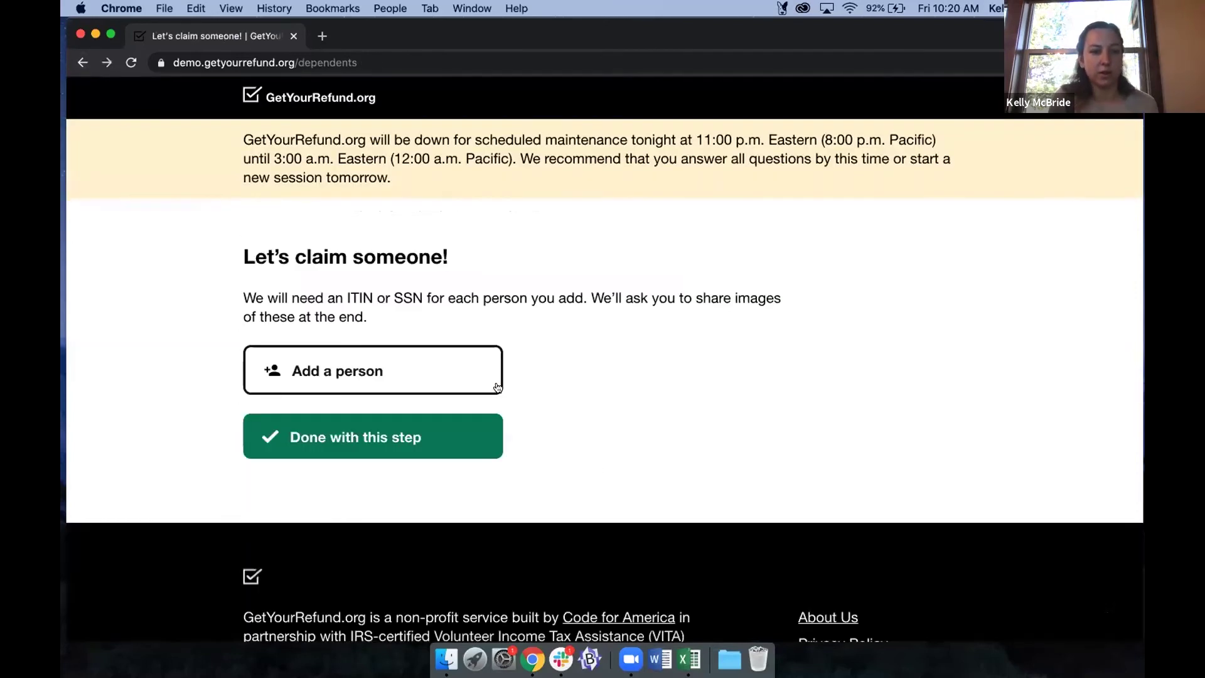
pyautogui.click(83, 63)
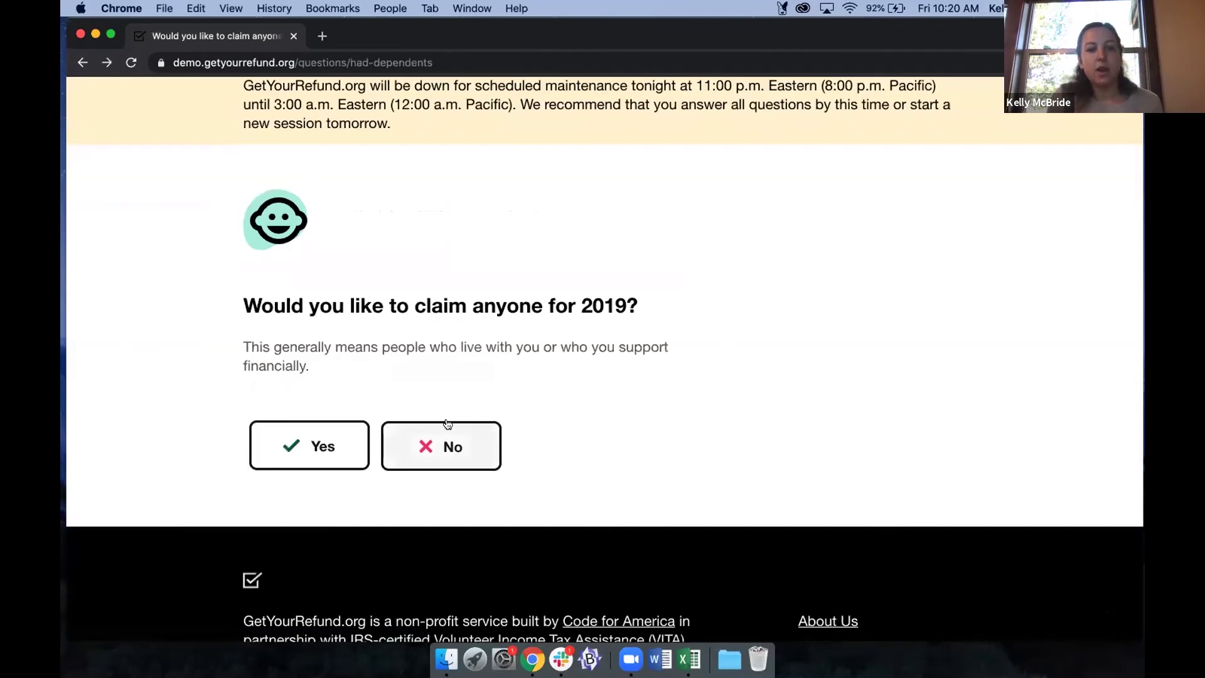
# Answer No to claiming anyone, child care, adoption, college student and student loan interest.
pyautogui.click(448, 446)
pyautogui.scroll(-3, 454, 410)
pyautogui.click(432, 419)
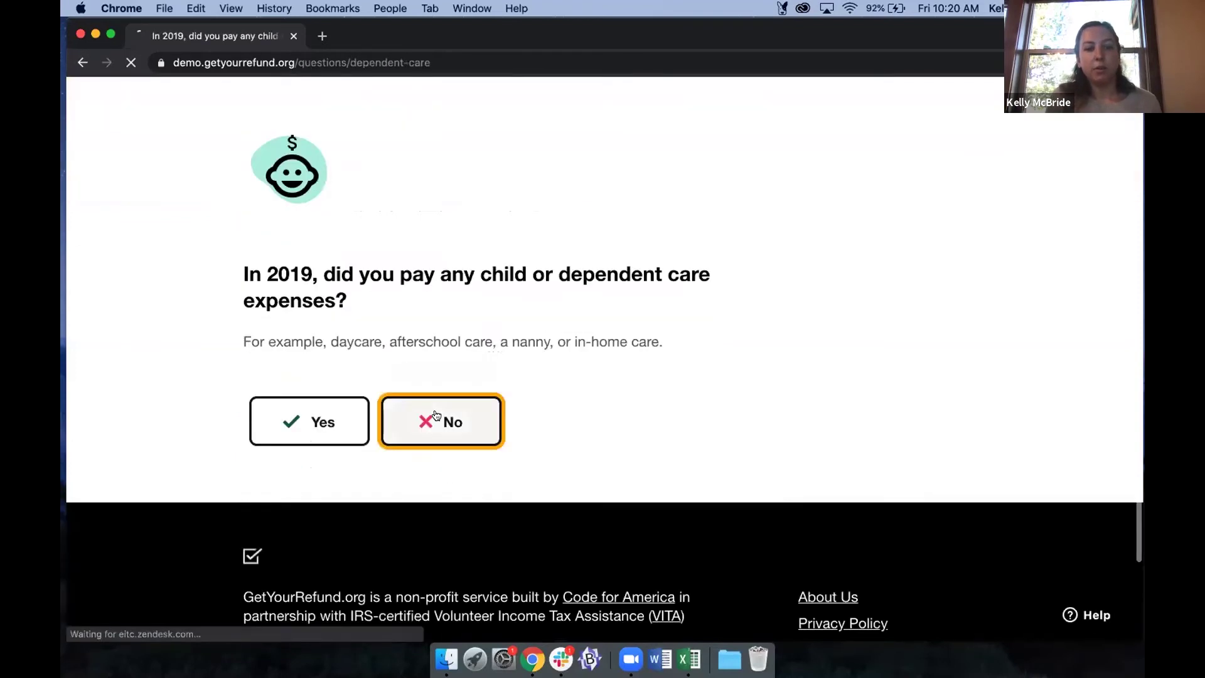
pyautogui.click(437, 493)
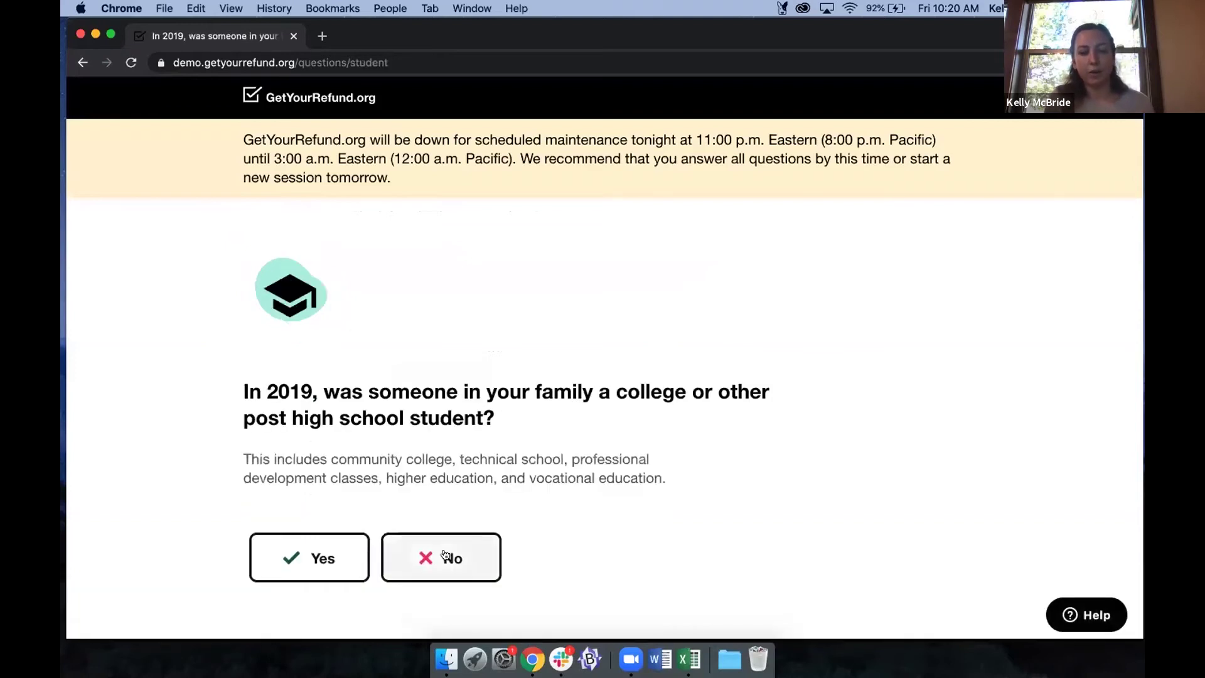
pyautogui.click(445, 556)
pyautogui.click(435, 530)
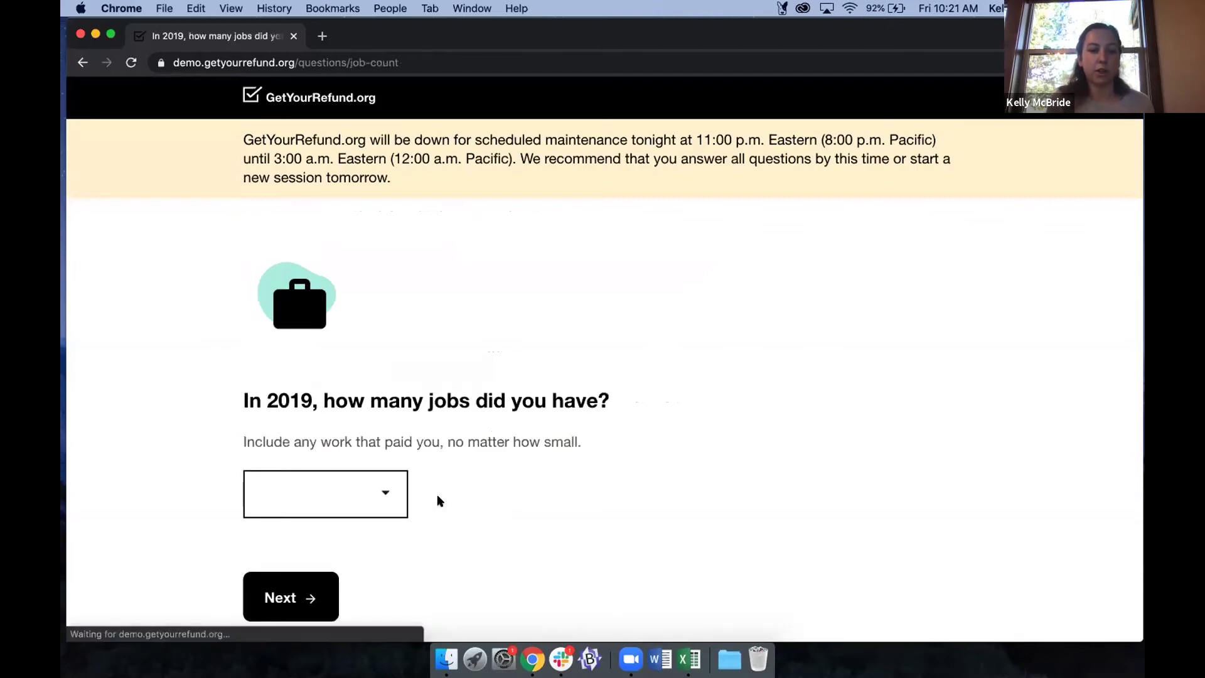
# Set the number of jobs held in 2019 to none and continue.
pyautogui.click(347, 498)
pyautogui.click(301, 510)
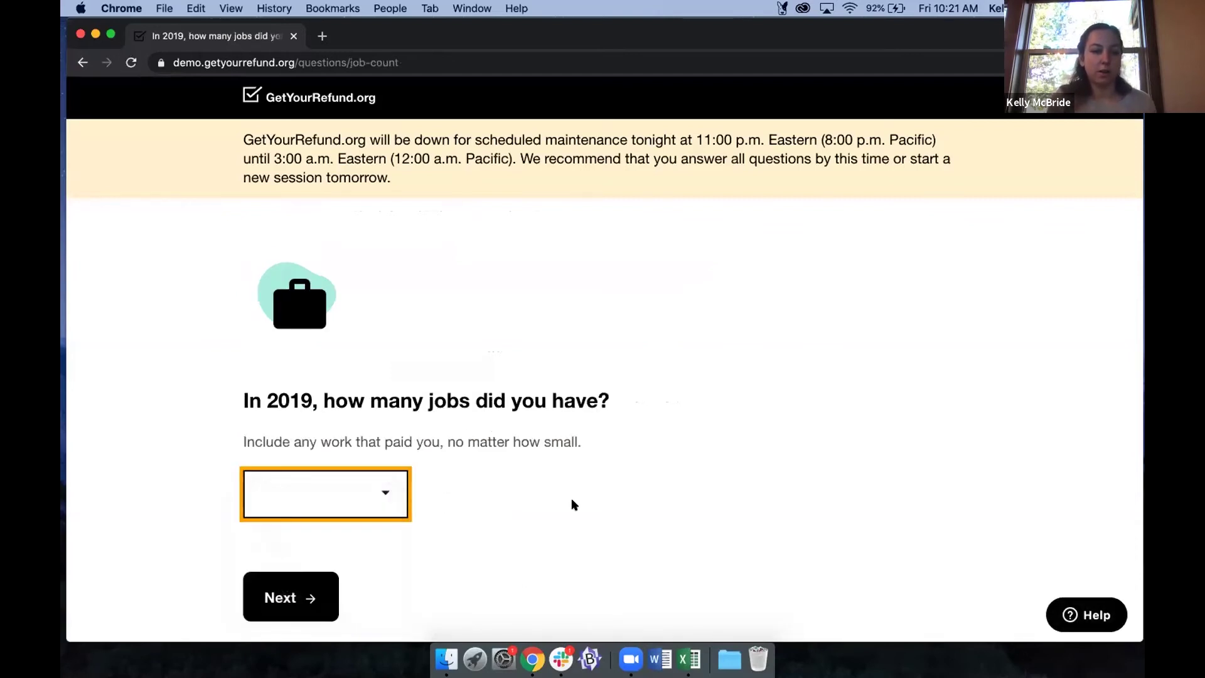
pyautogui.scroll(-1, 408, 489)
pyautogui.press('Tab')
pyautogui.press('Return')
# Answer No to working in other states, wages or salary, self-employment income and tips.
pyautogui.click(434, 504)
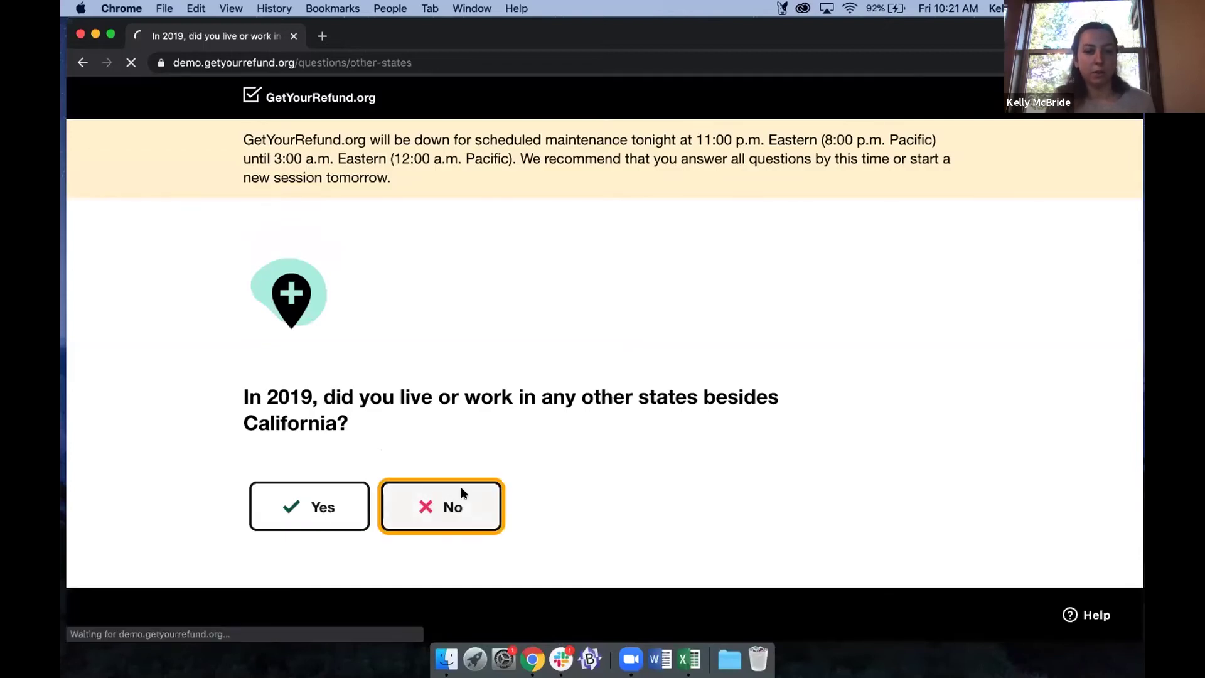
pyautogui.click(444, 527)
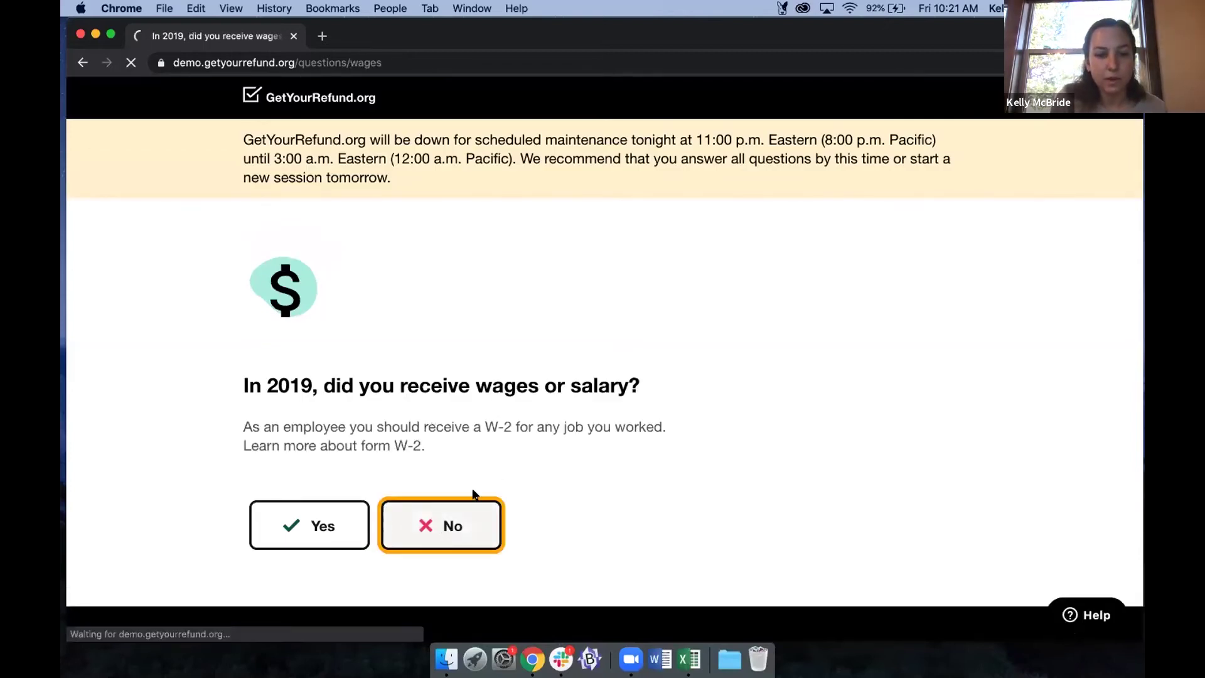
pyautogui.scroll(-2, 326, 489)
pyautogui.press('Tab')
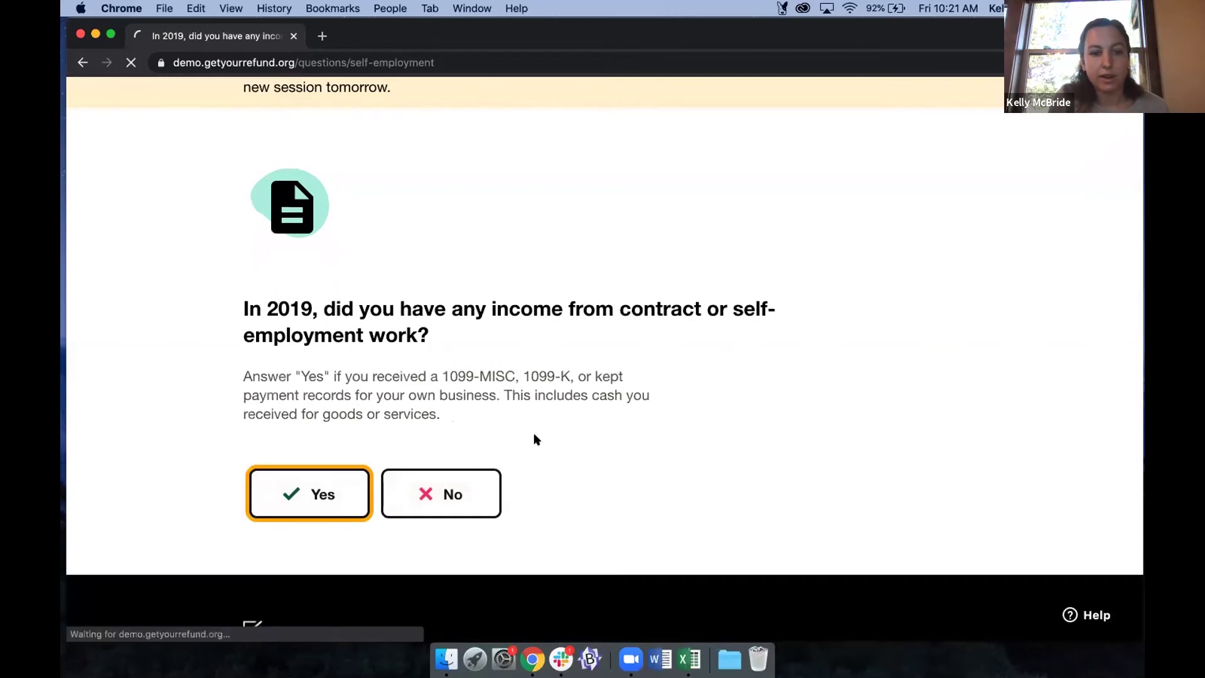
pyautogui.click(483, 496)
pyautogui.click(450, 531)
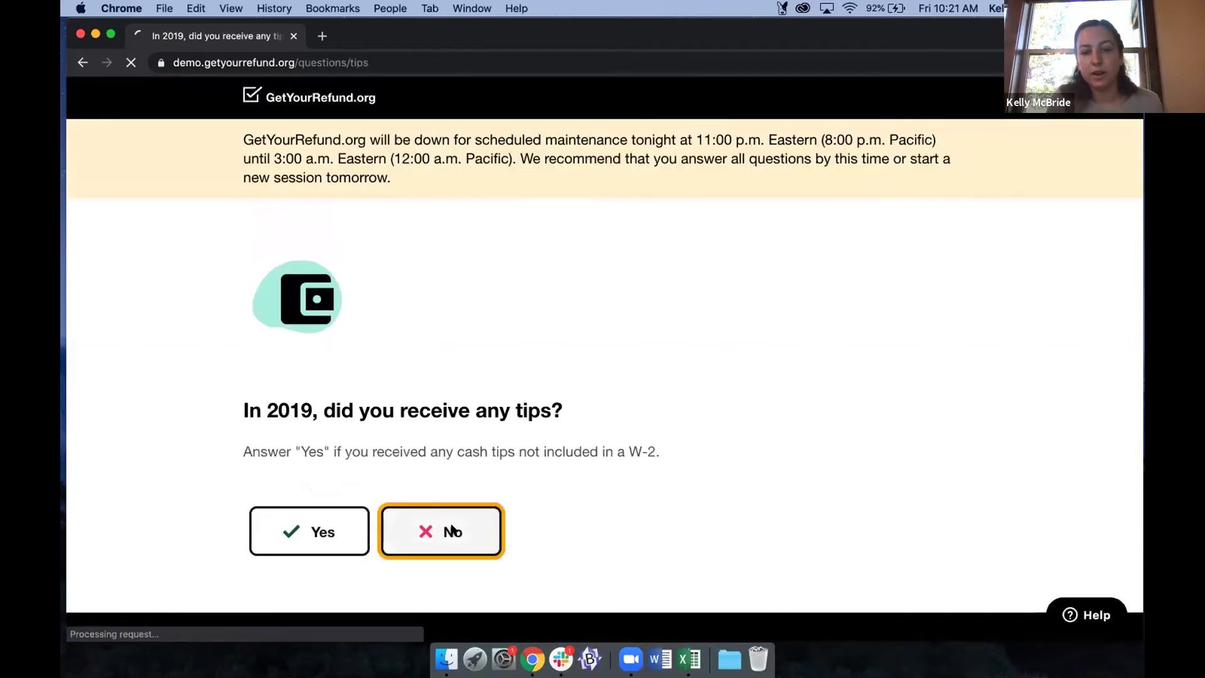
# Answer No to unemployment, disability, interest or dividends, asset sales, losses and Social Security income.
pyautogui.scroll(-2, 451, 374)
pyautogui.click(451, 410)
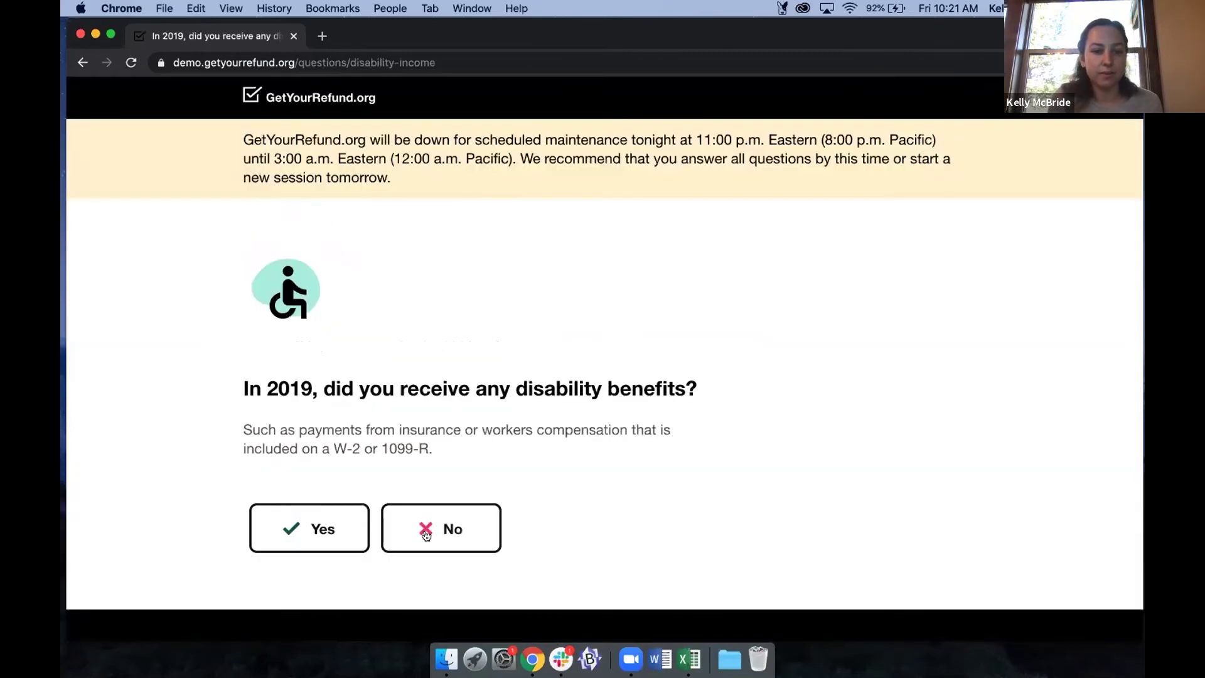
pyautogui.click(426, 535)
pyautogui.scroll(-2, 548, 414)
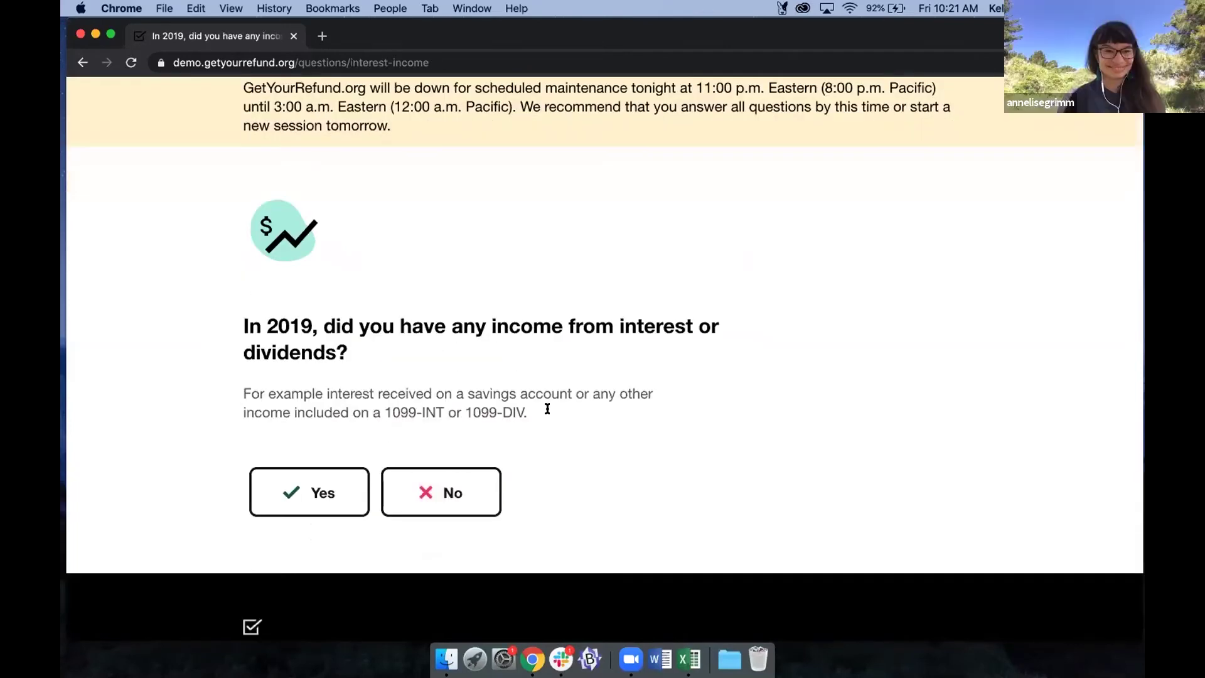
pyautogui.click(445, 483)
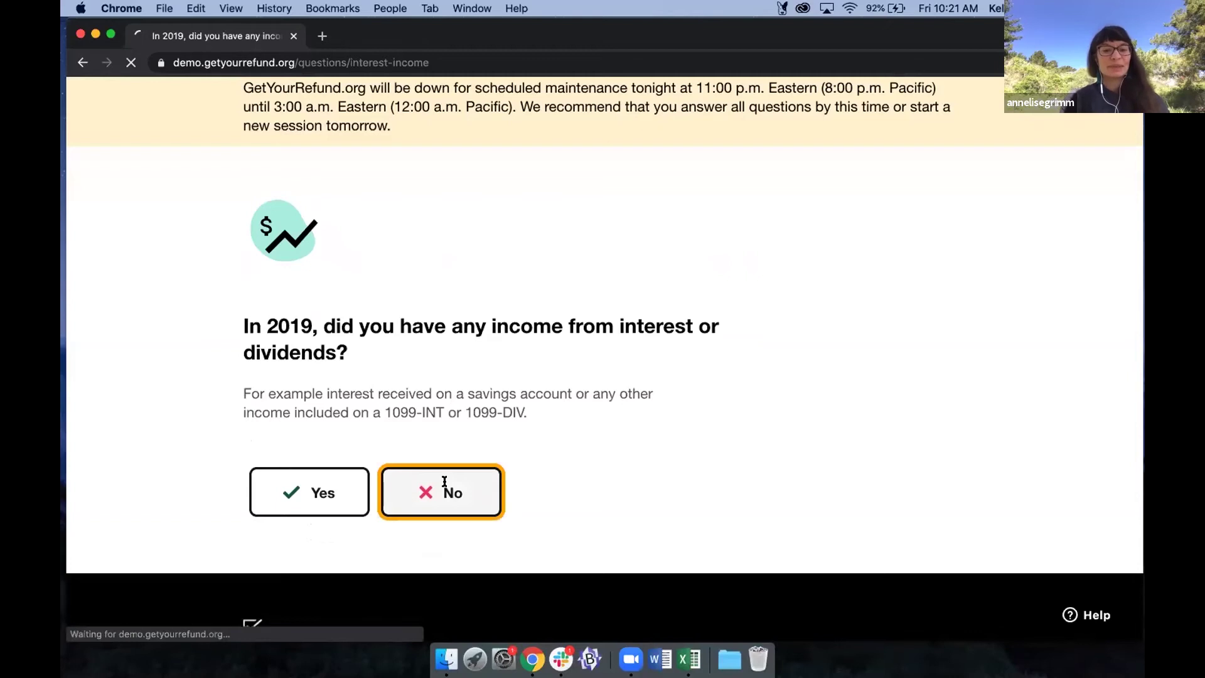
pyautogui.click(422, 480)
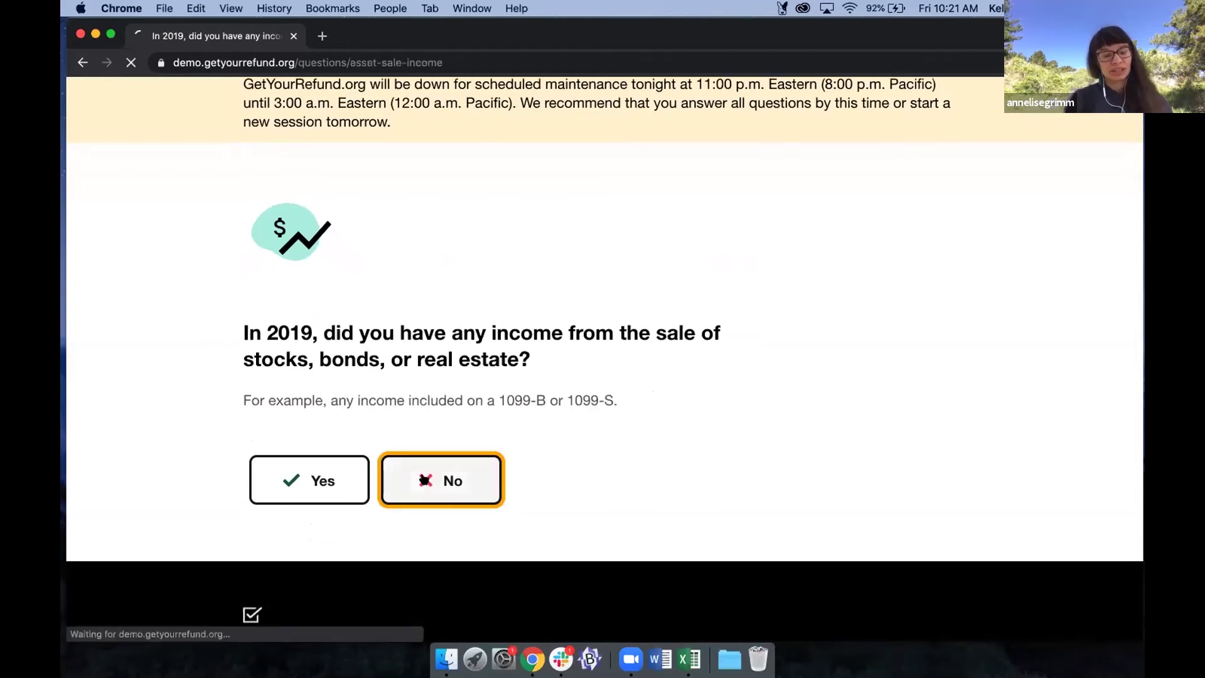
pyautogui.click(445, 540)
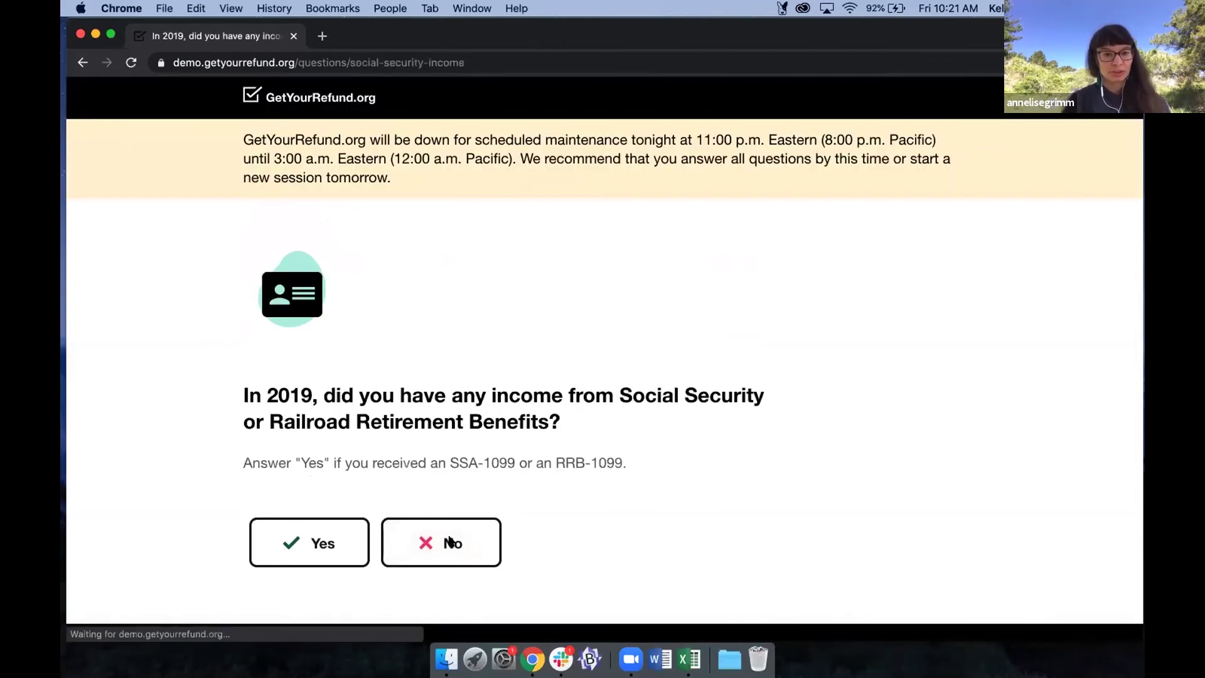
pyautogui.click(450, 542)
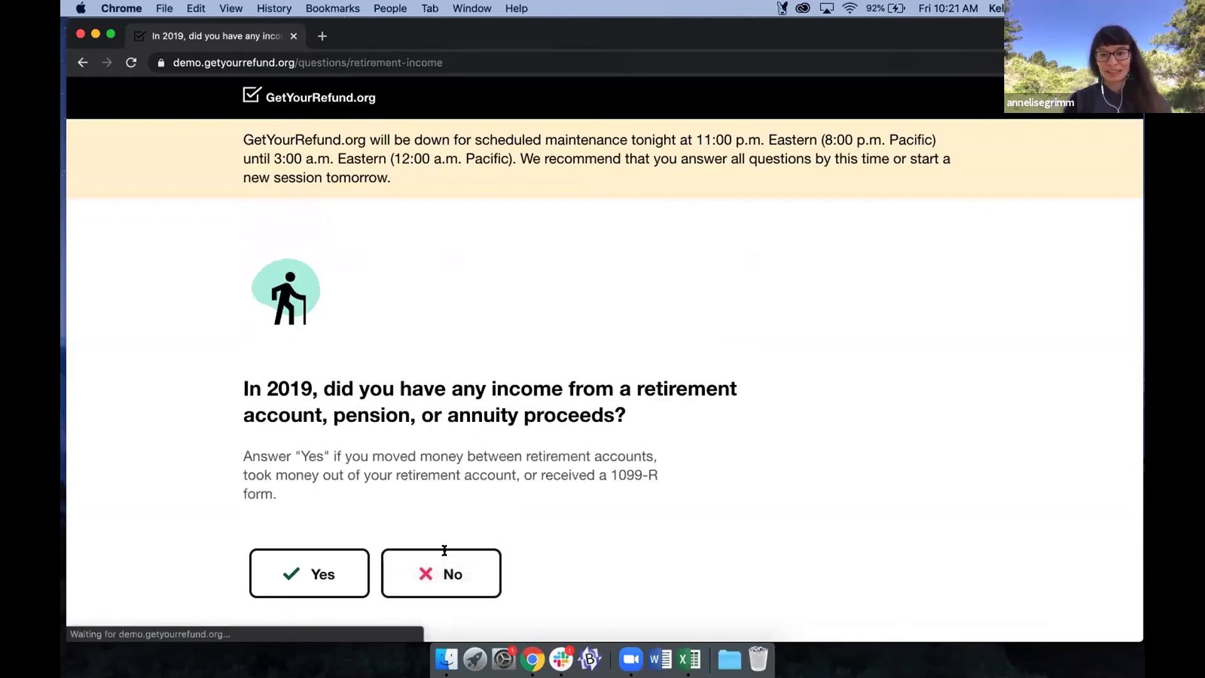
# Answer No to retirement income, retirement contributions, other money, marketplace insurance, HSA and medical expenses.
pyautogui.scroll(-1, 444, 550)
pyautogui.click(440, 524)
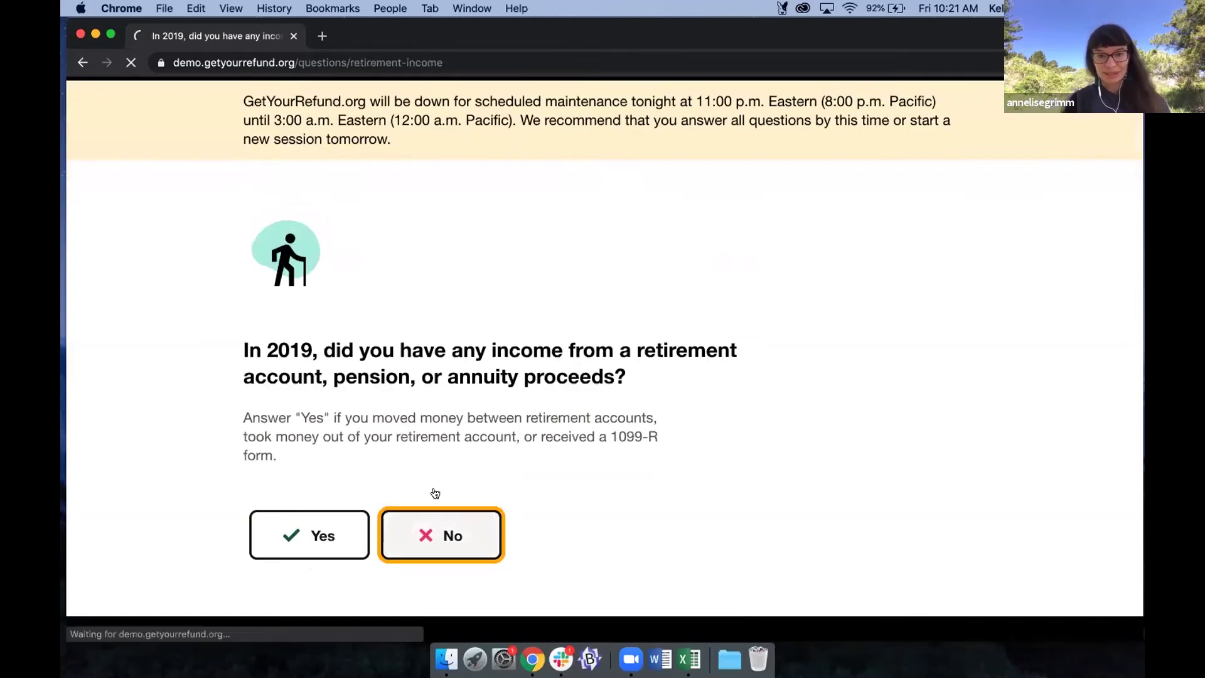
pyautogui.click(457, 552)
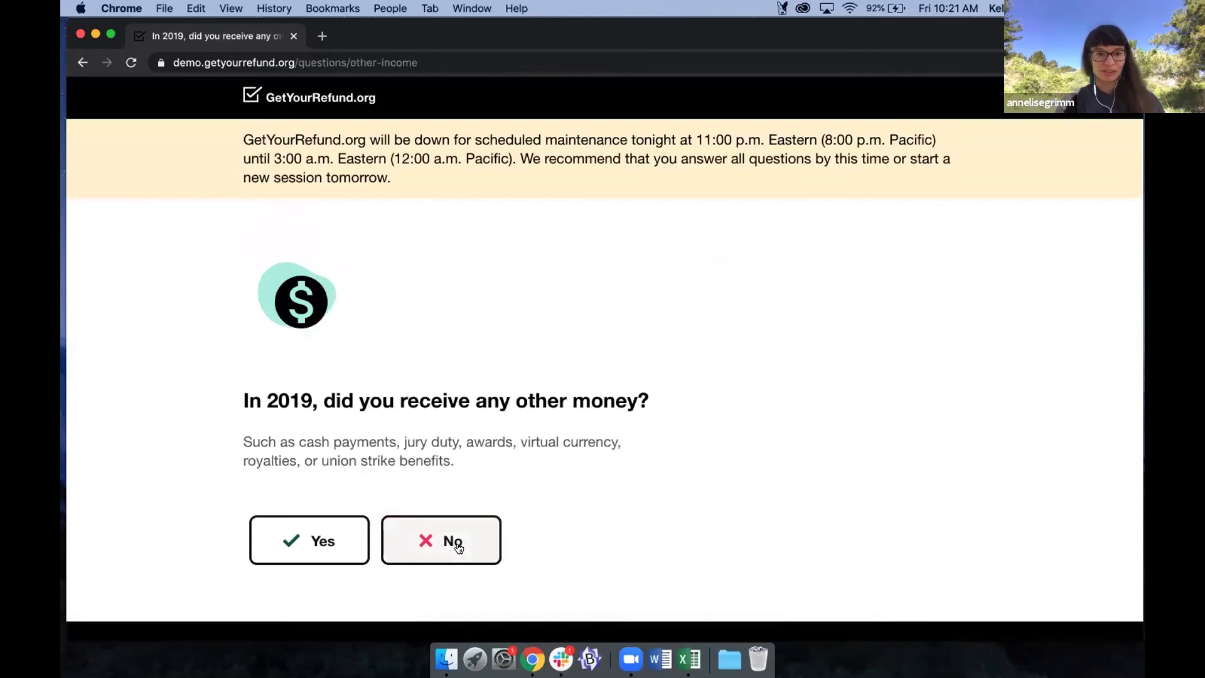
pyautogui.click(453, 544)
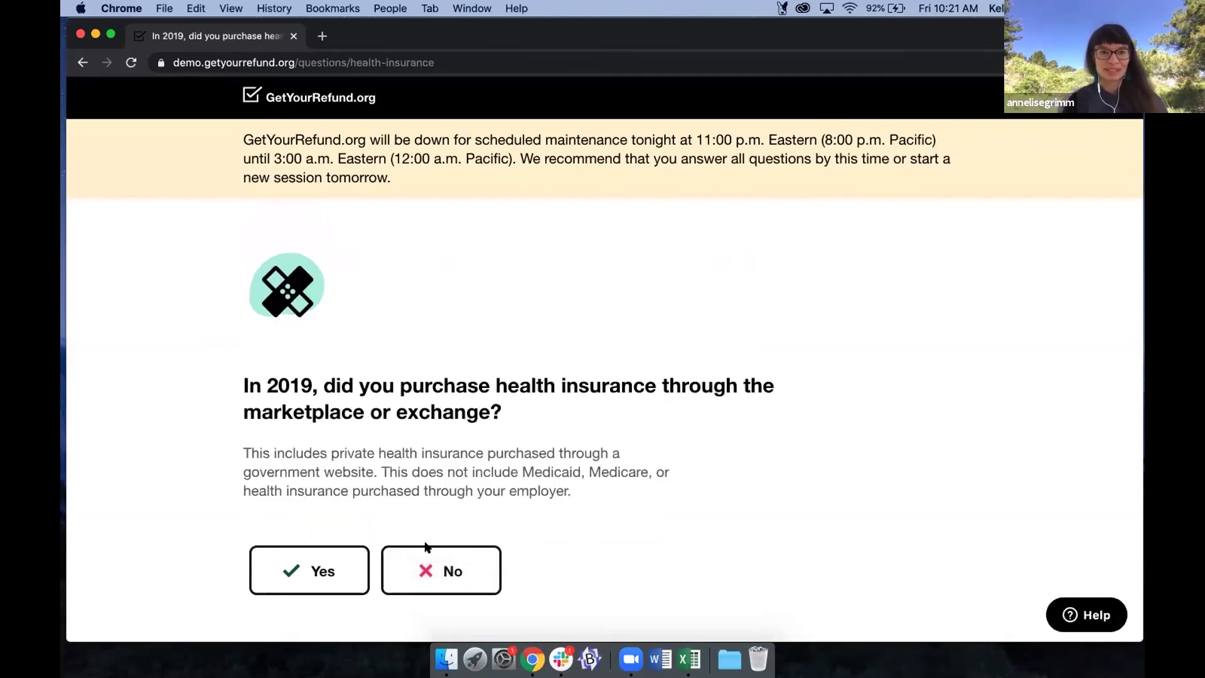
pyautogui.click(410, 560)
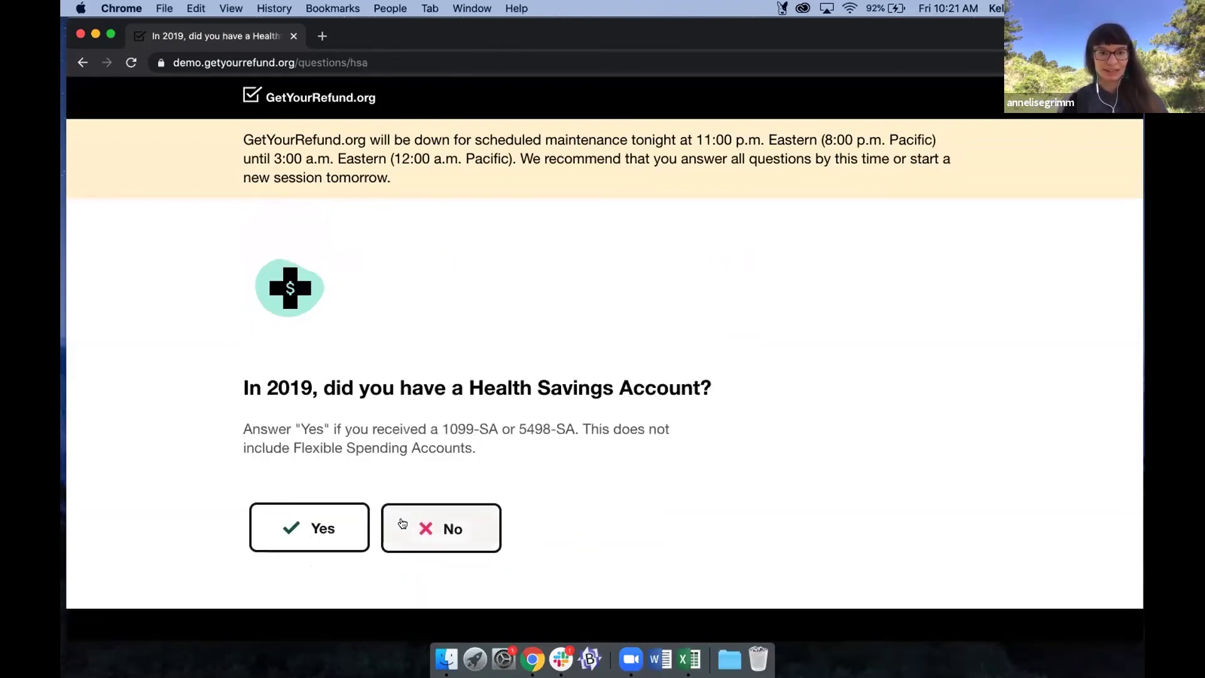
pyautogui.click(403, 532)
pyautogui.click(405, 529)
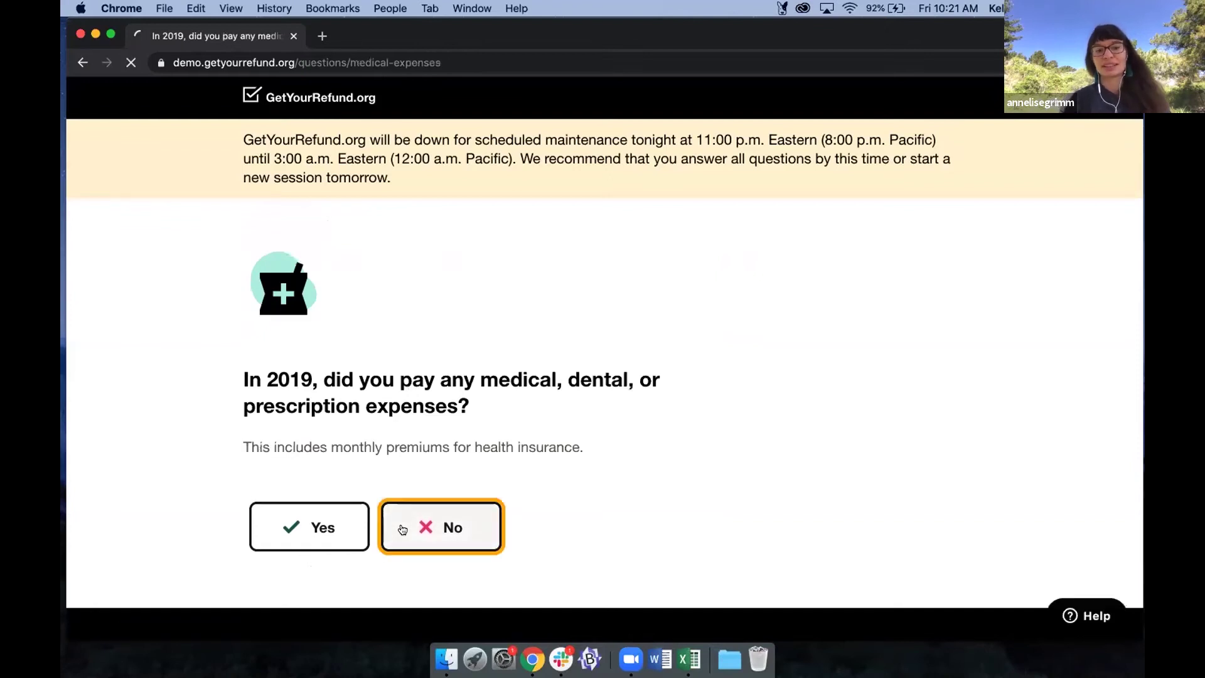
# Answer No to charity, gambling, educator supplies, state taxes and refund, home sale, mortgage and homebuyer credit.
pyautogui.click(424, 549)
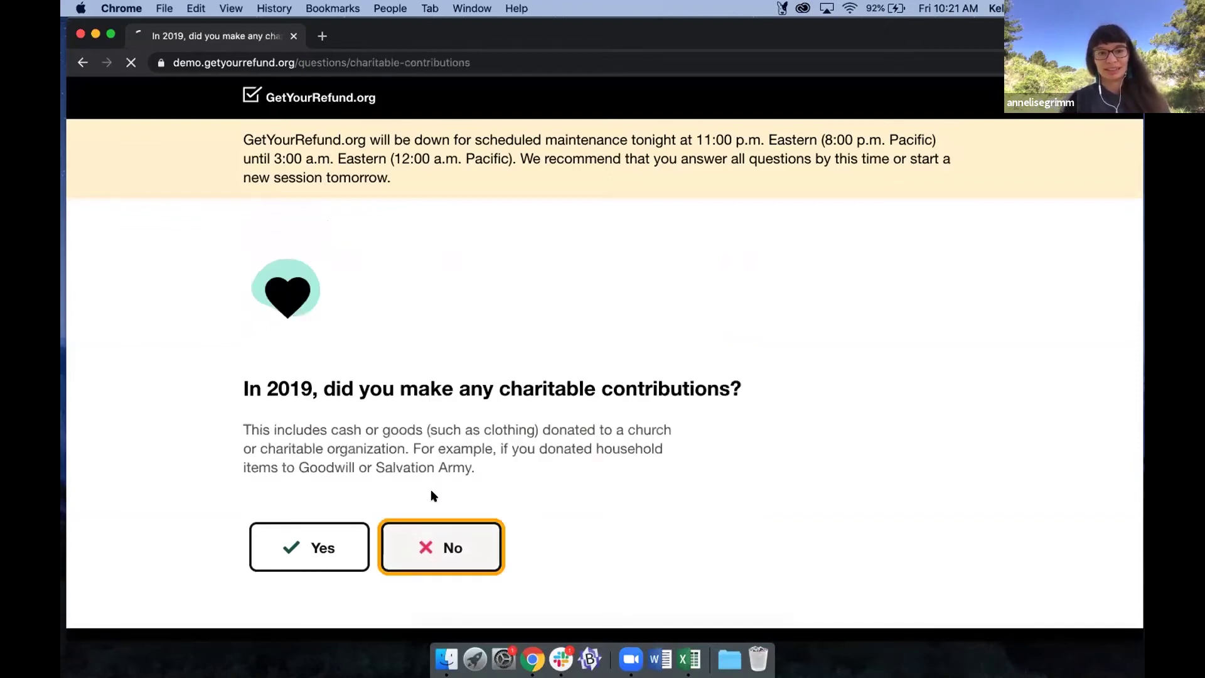
pyautogui.click(432, 544)
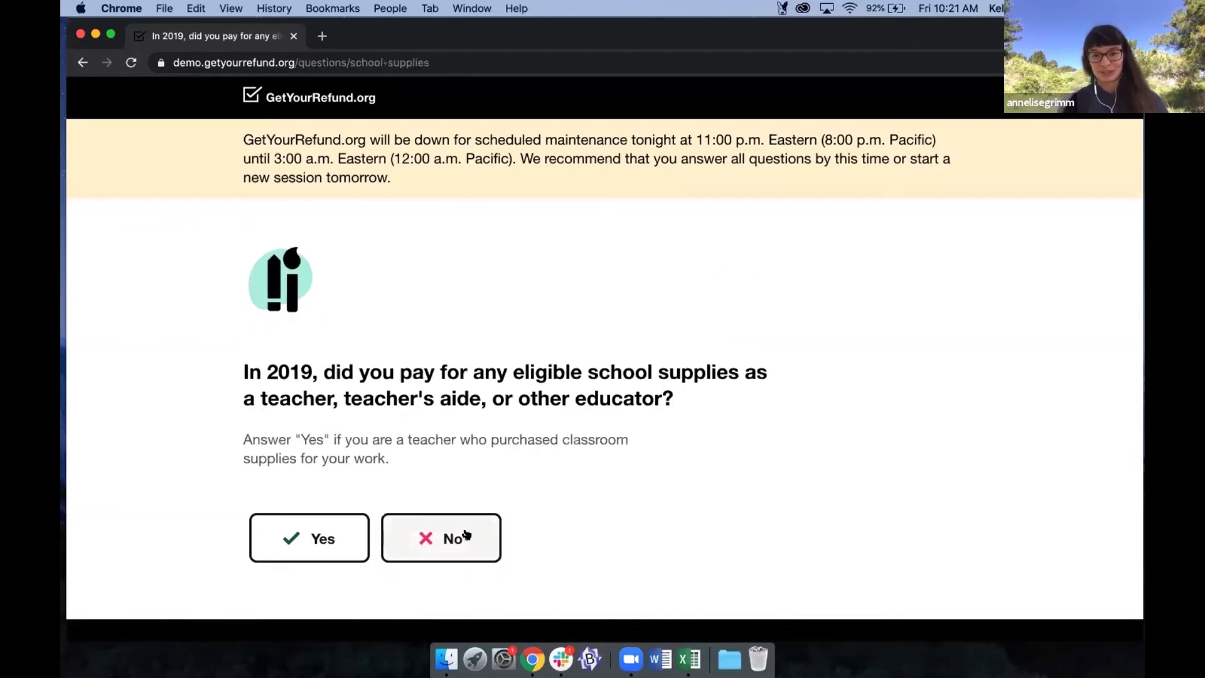
pyautogui.click(466, 535)
pyautogui.click(452, 550)
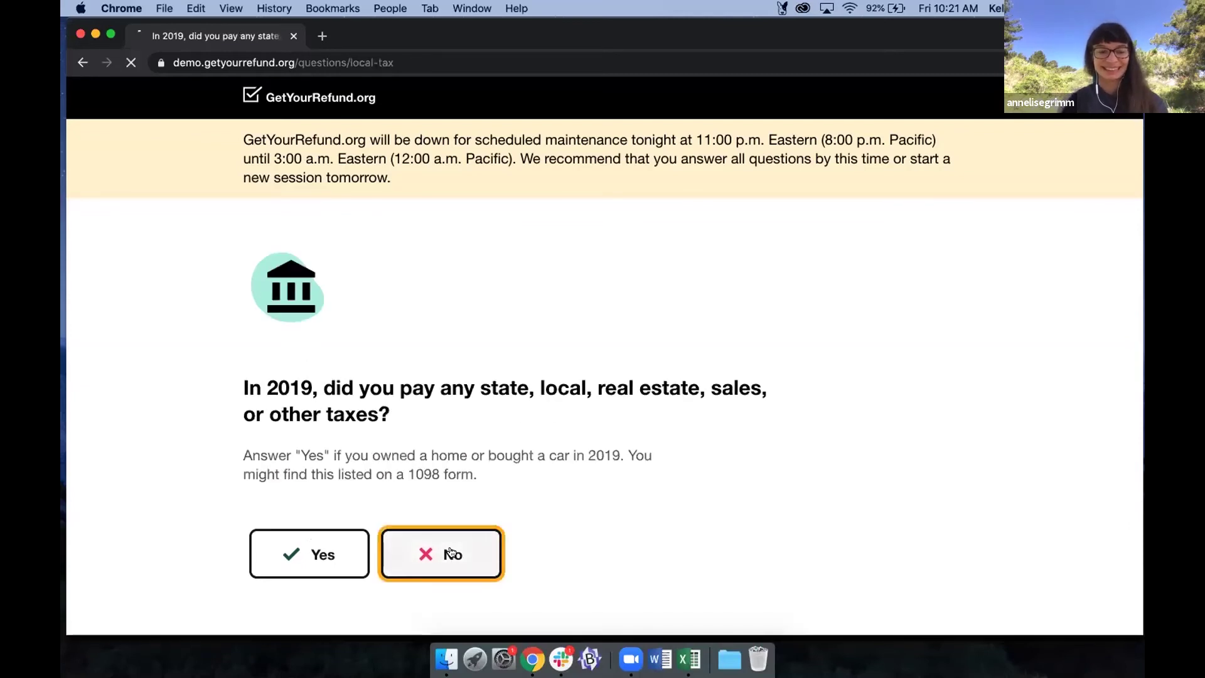
pyautogui.click(447, 539)
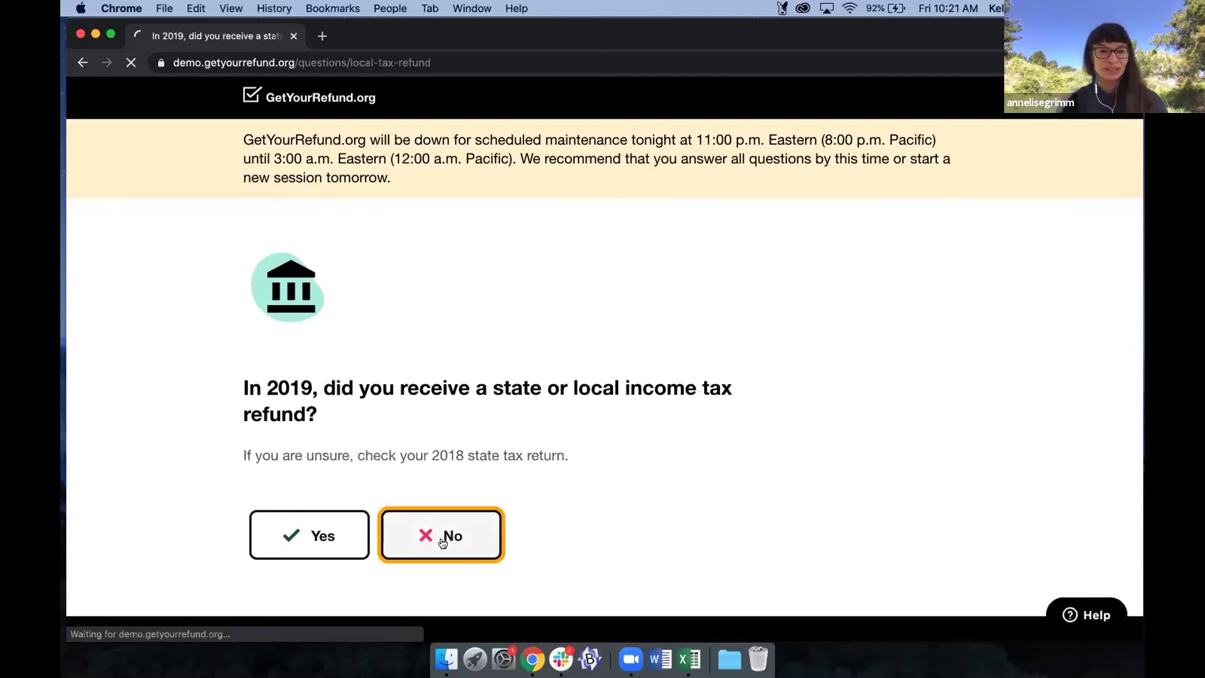
pyautogui.click(424, 471)
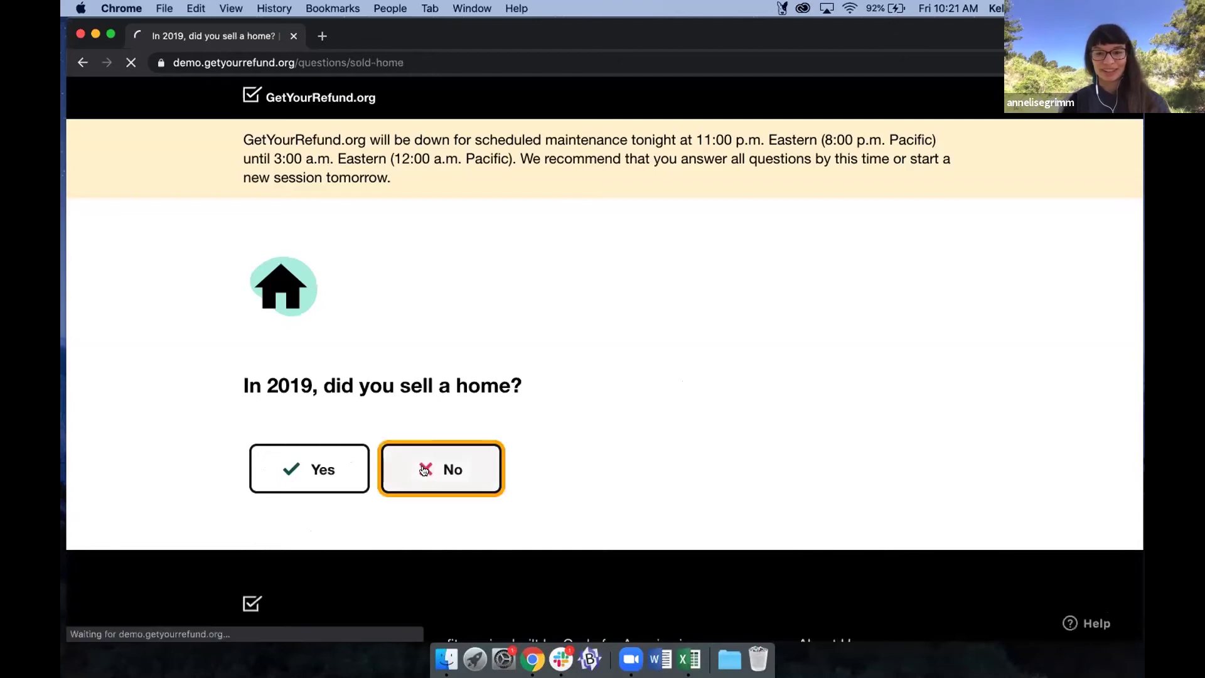
pyautogui.click(414, 513)
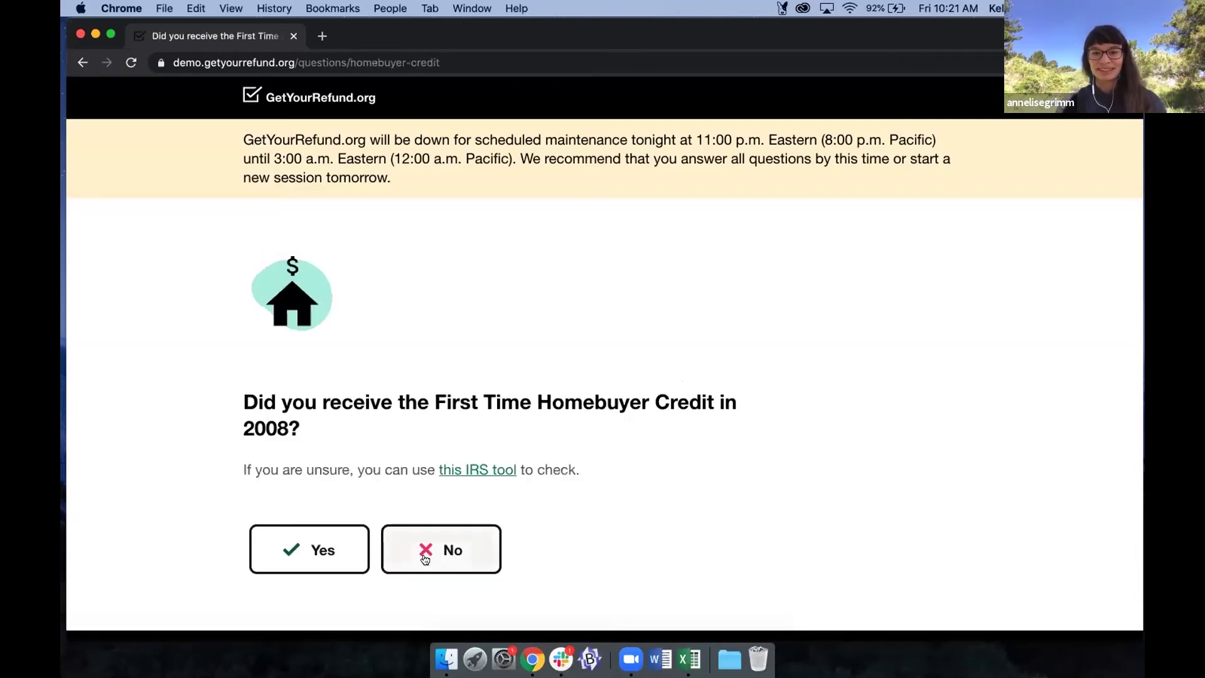
pyautogui.click(425, 559)
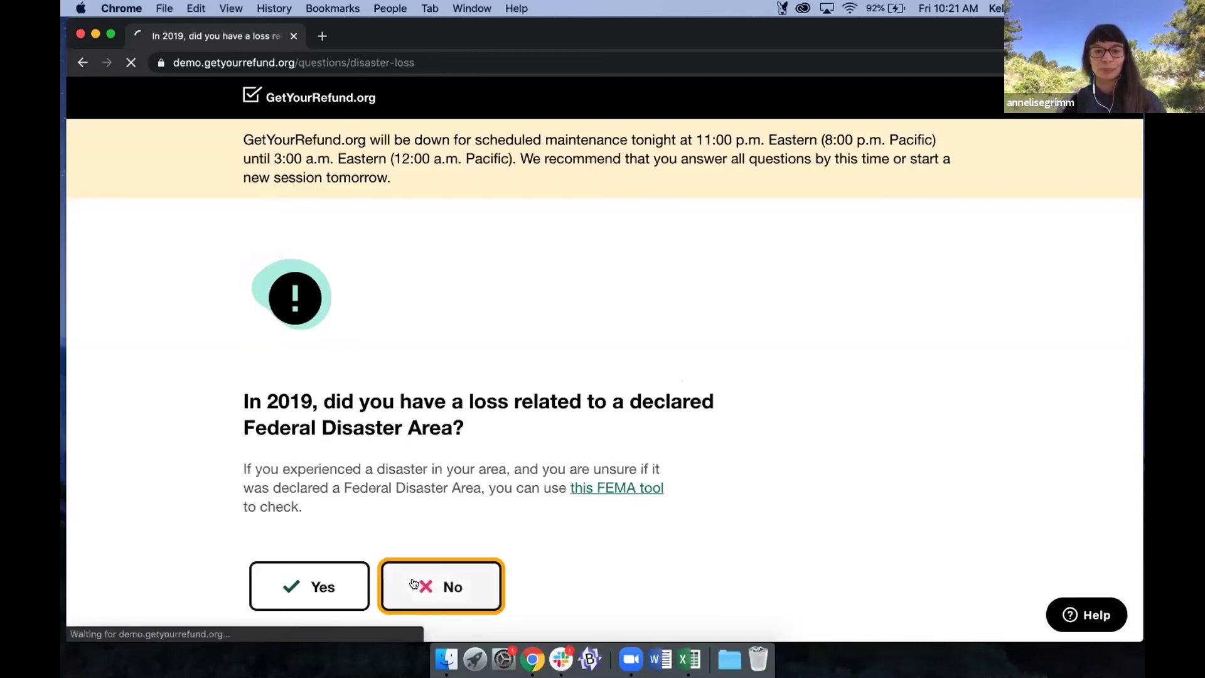
# Answer No to forgiven debt, IRS letter, disallowed credits, estimated payments, business loss and energy purchases.
pyautogui.click(461, 544)
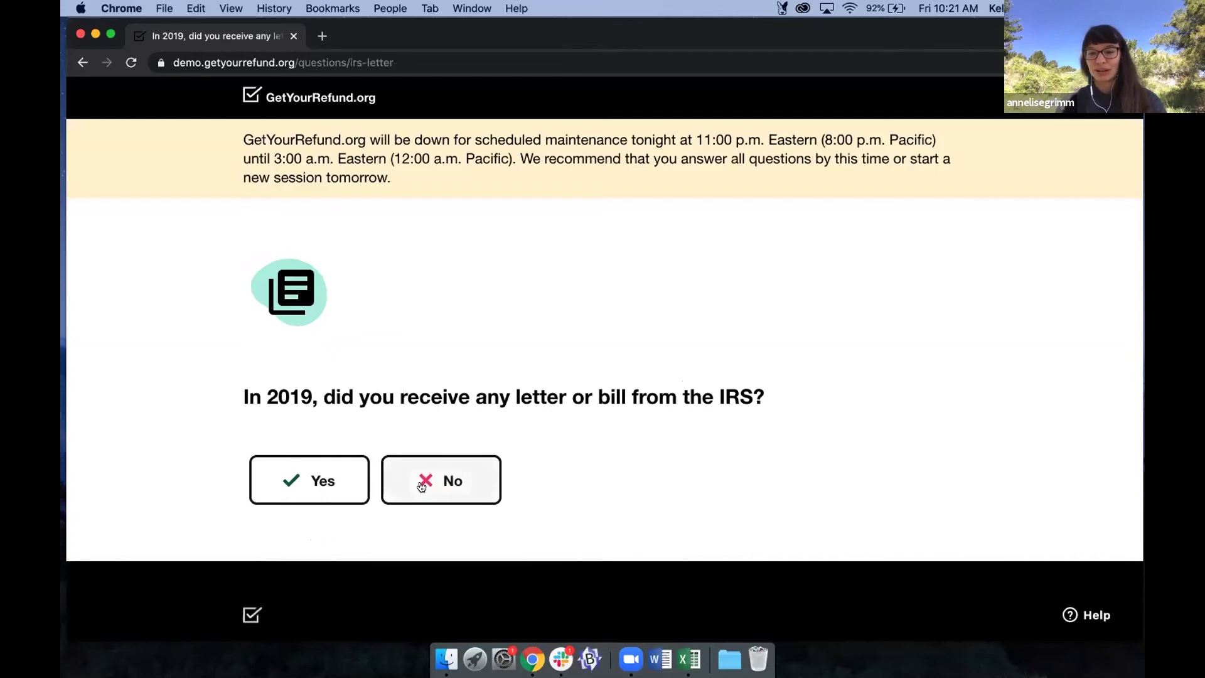
pyautogui.click(422, 487)
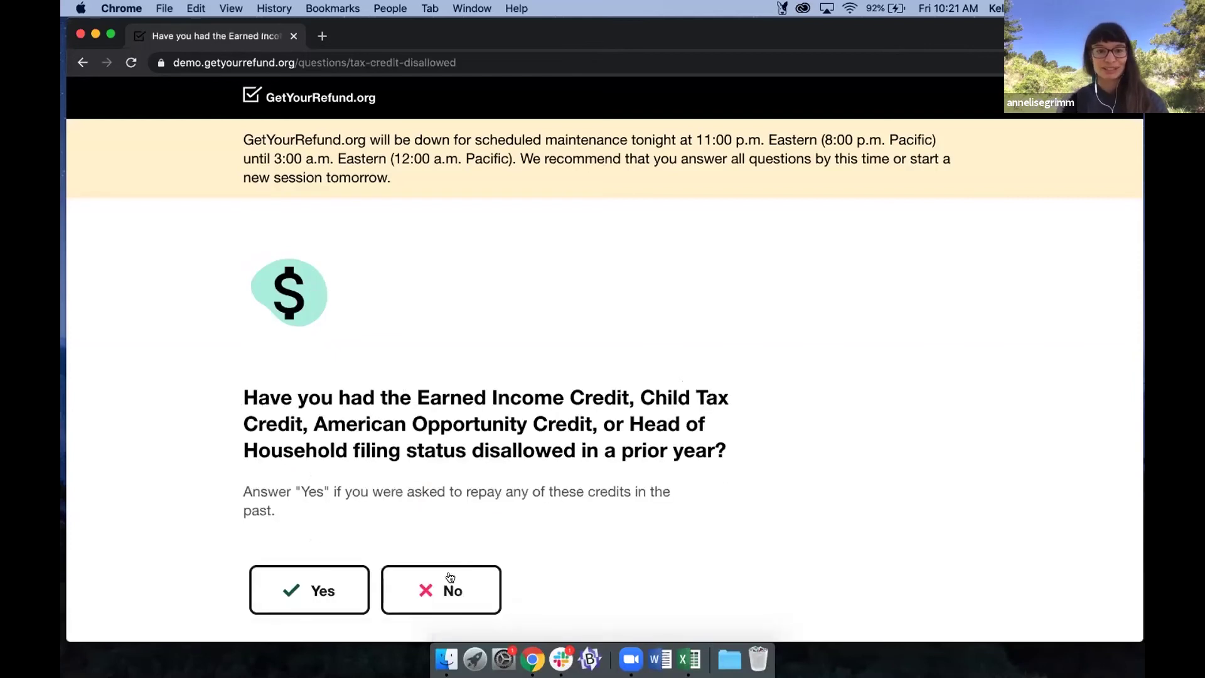
pyautogui.click(451, 584)
pyautogui.click(447, 570)
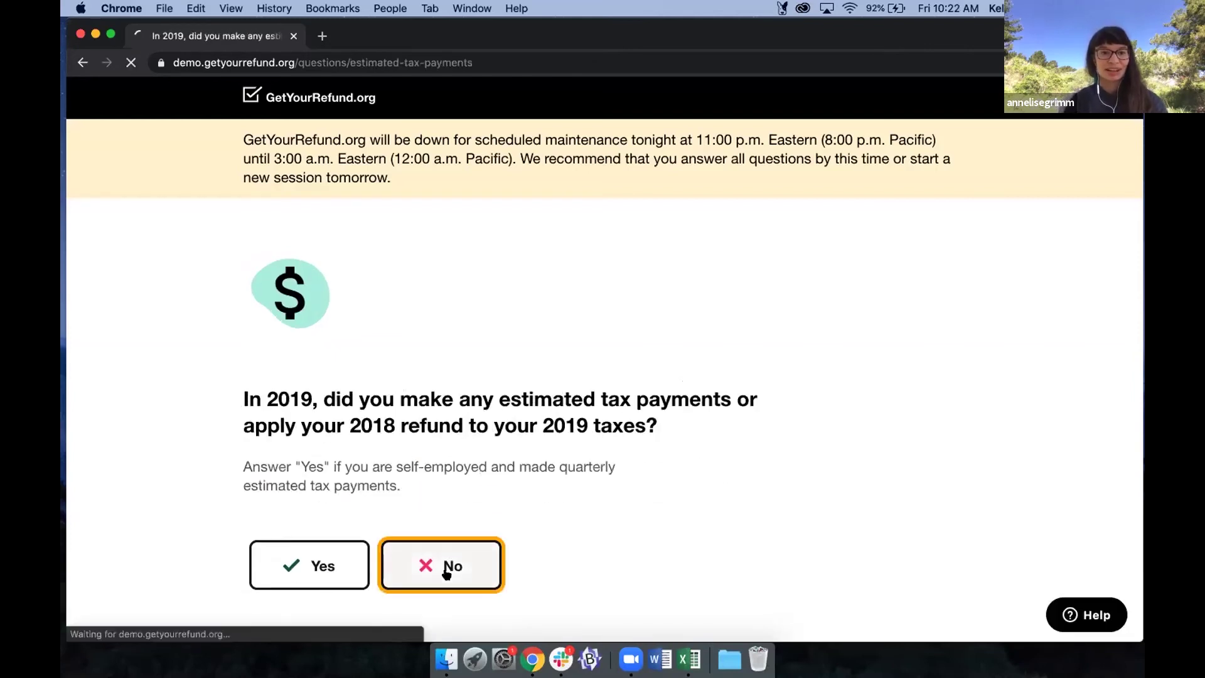
pyautogui.click(447, 516)
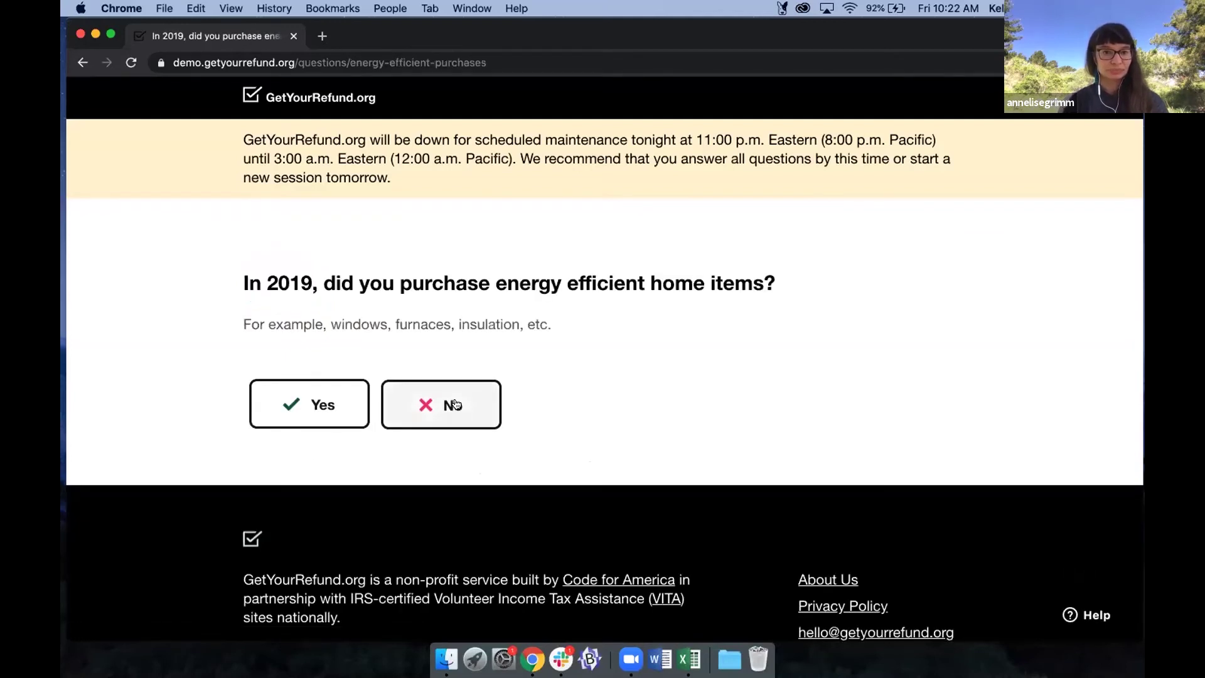
pyautogui.click(453, 405)
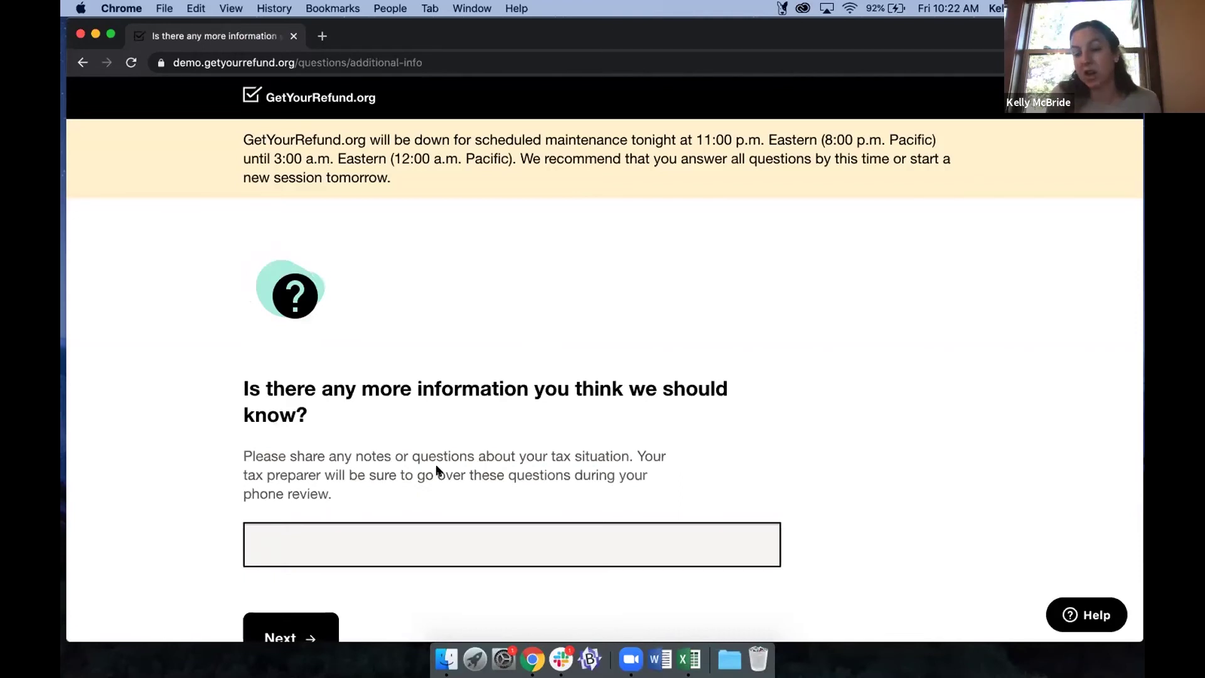
# Write "This is a test!" in the additional information box and submit it.
pyautogui.scroll(-1, 437, 471)
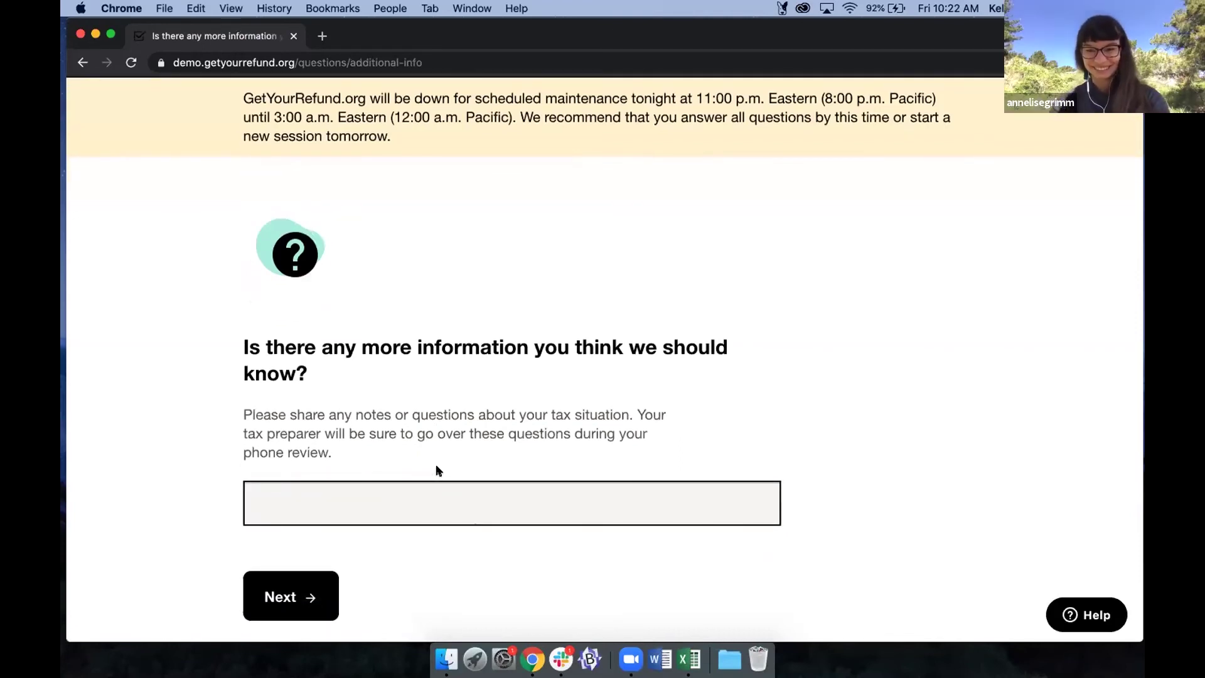
pyautogui.scroll(-1, 389, 403)
pyautogui.scroll(-2, 390, 403)
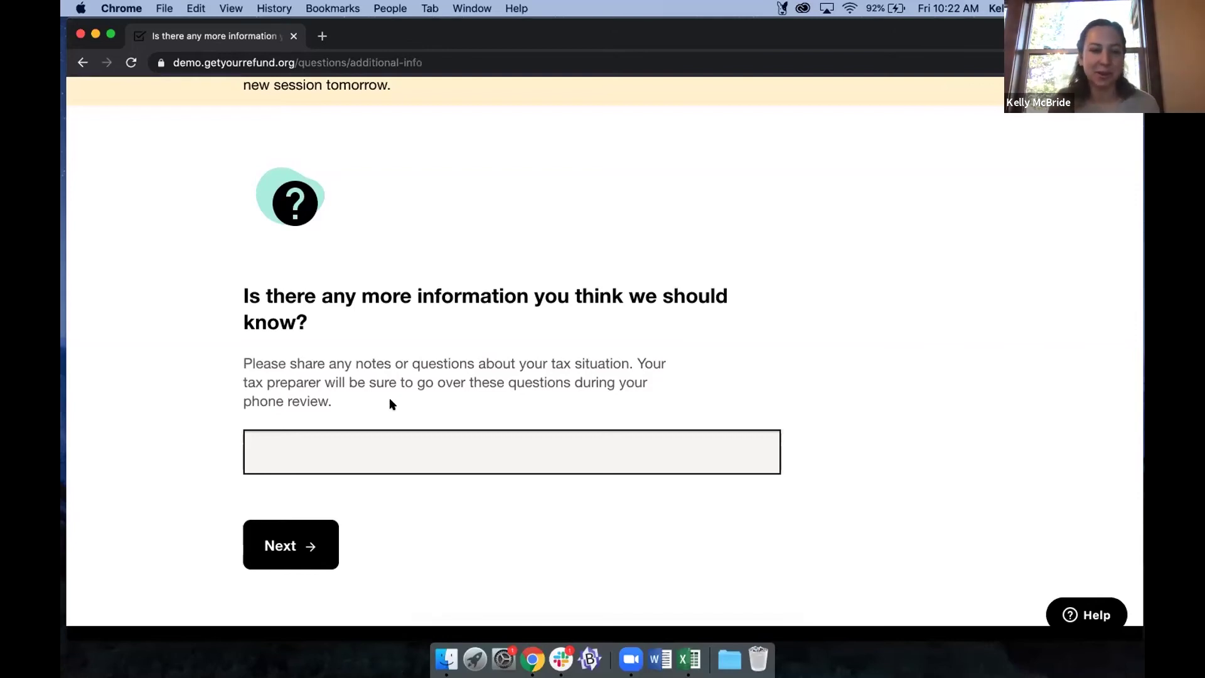
pyautogui.scroll(-2, 391, 404)
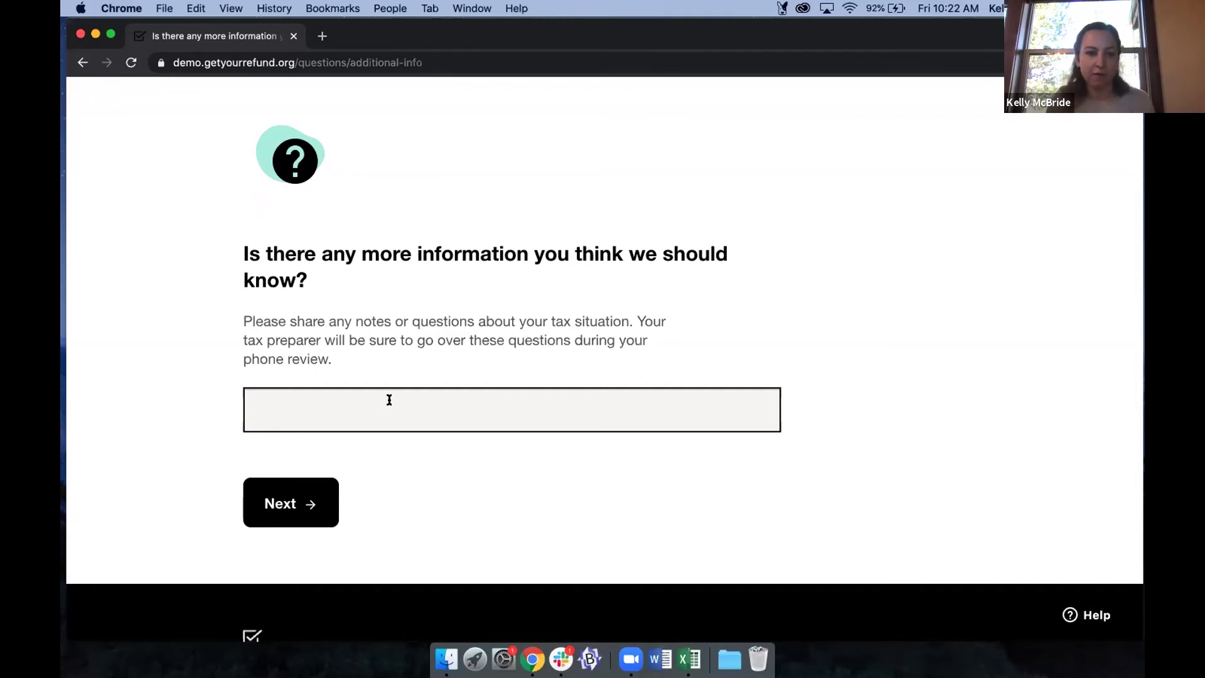
pyautogui.click(390, 394)
pyautogui.write('This is a test!')
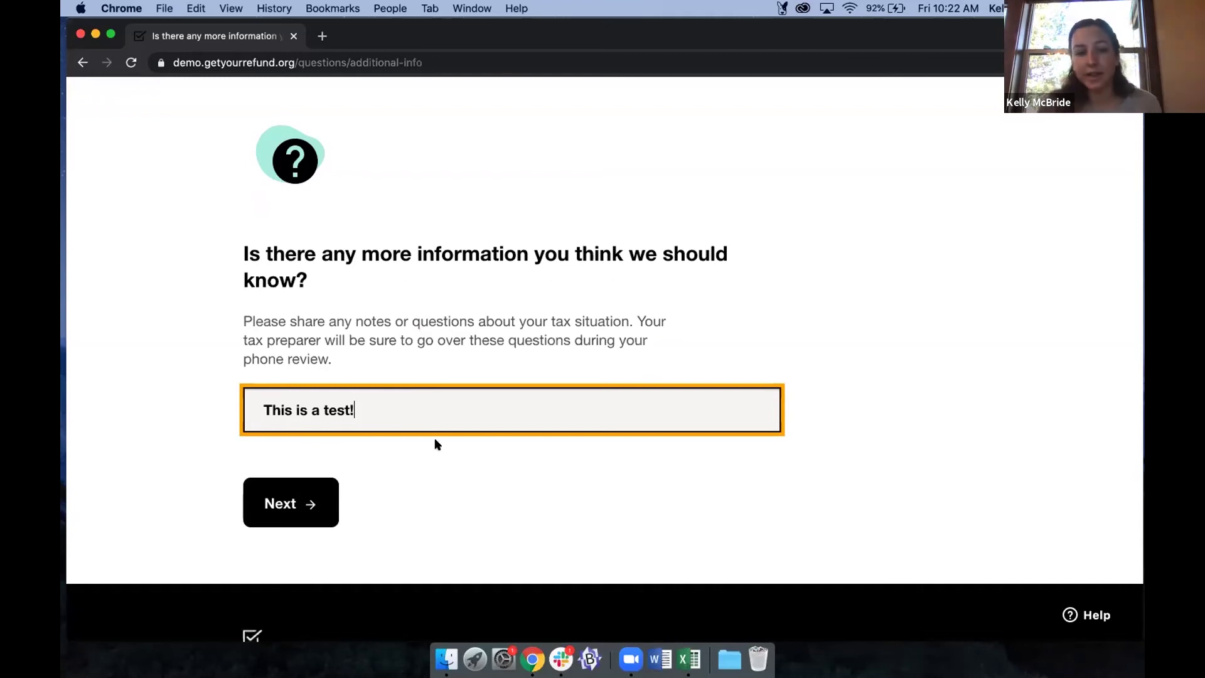
pyautogui.click(325, 491)
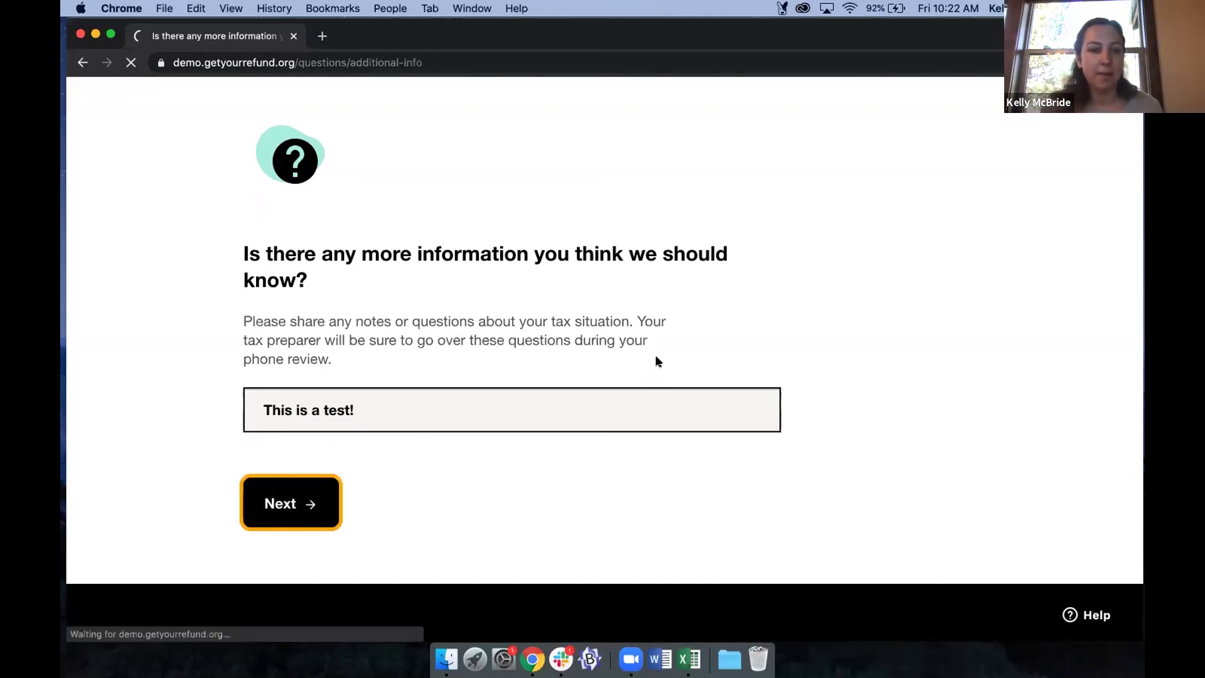
# Continue past the Collect all your documents checklist page.
pyautogui.scroll(-2, 653, 355)
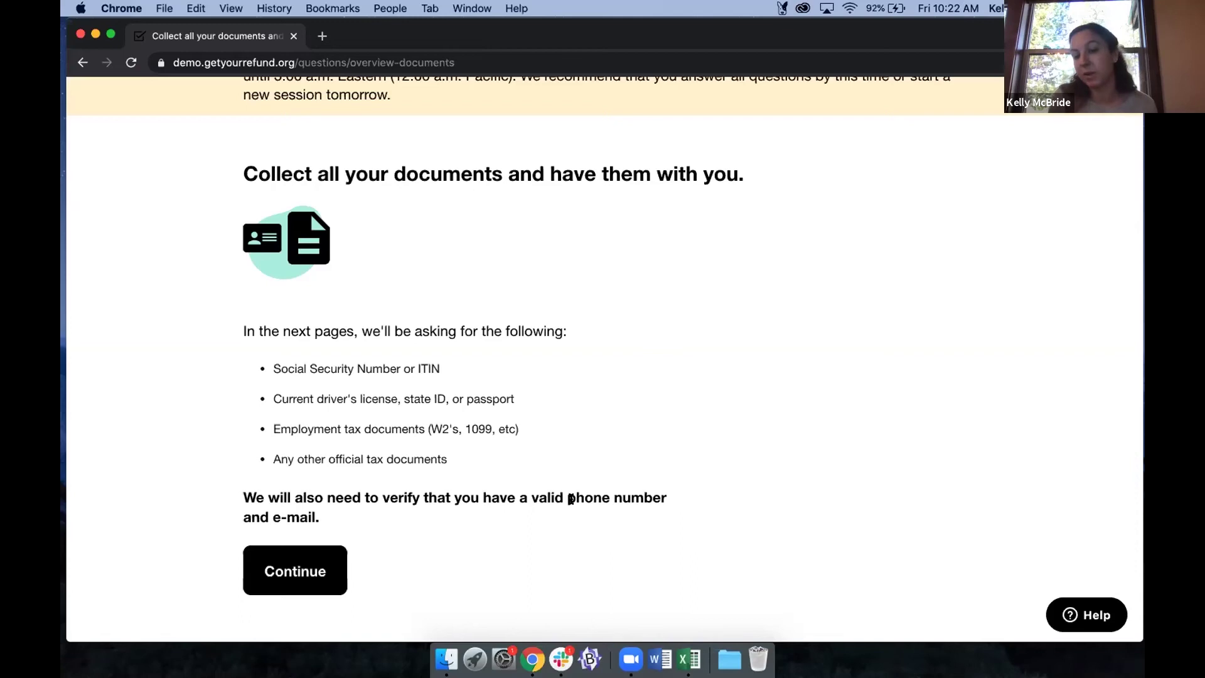
pyautogui.click(305, 568)
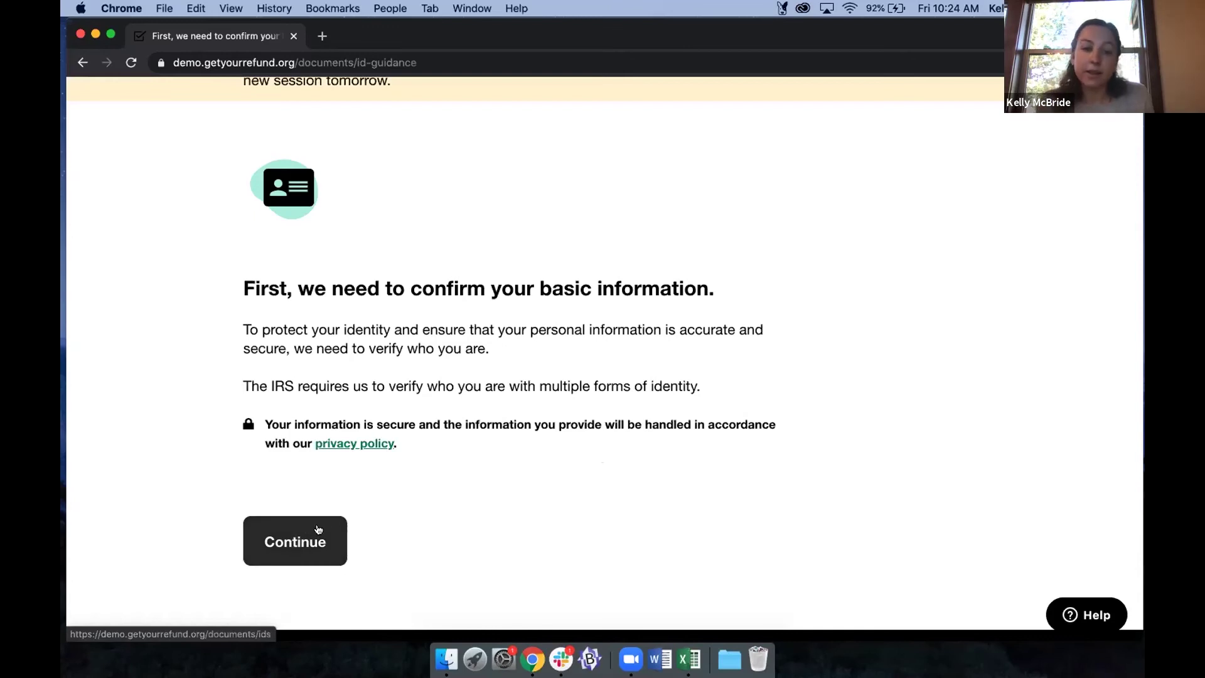
# Attach GYR_logo.png from the for demo folder as the ID card photo and submit it.
pyautogui.click(289, 544)
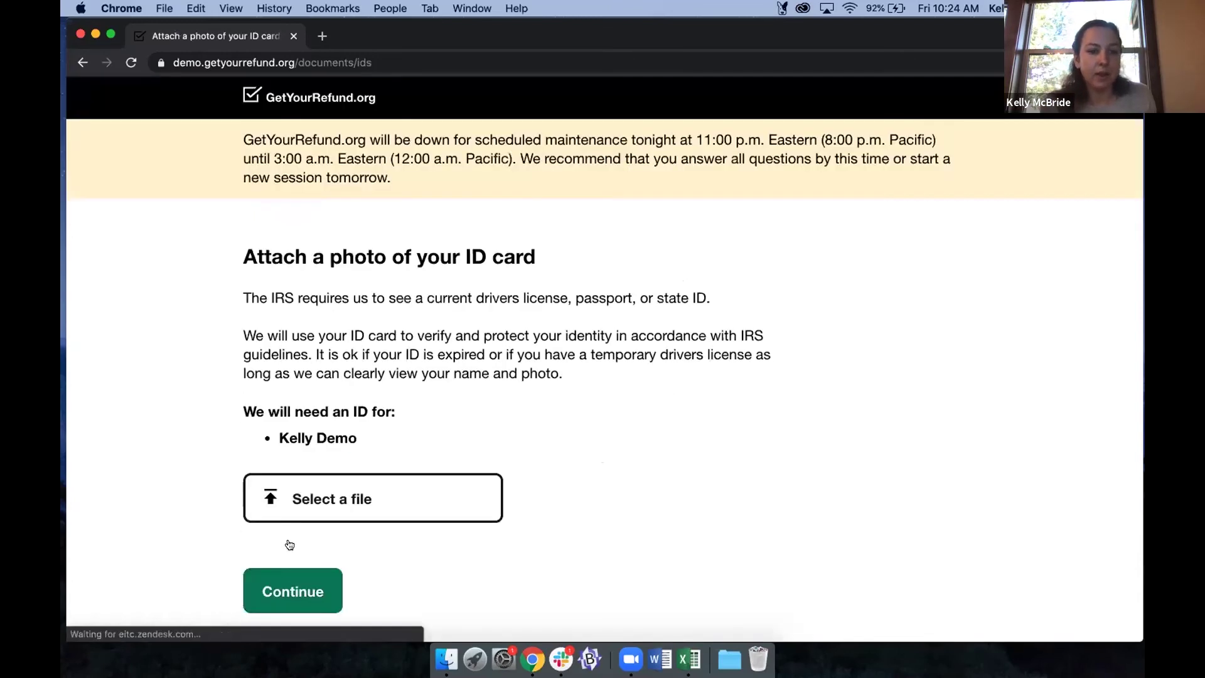
pyautogui.click(305, 487)
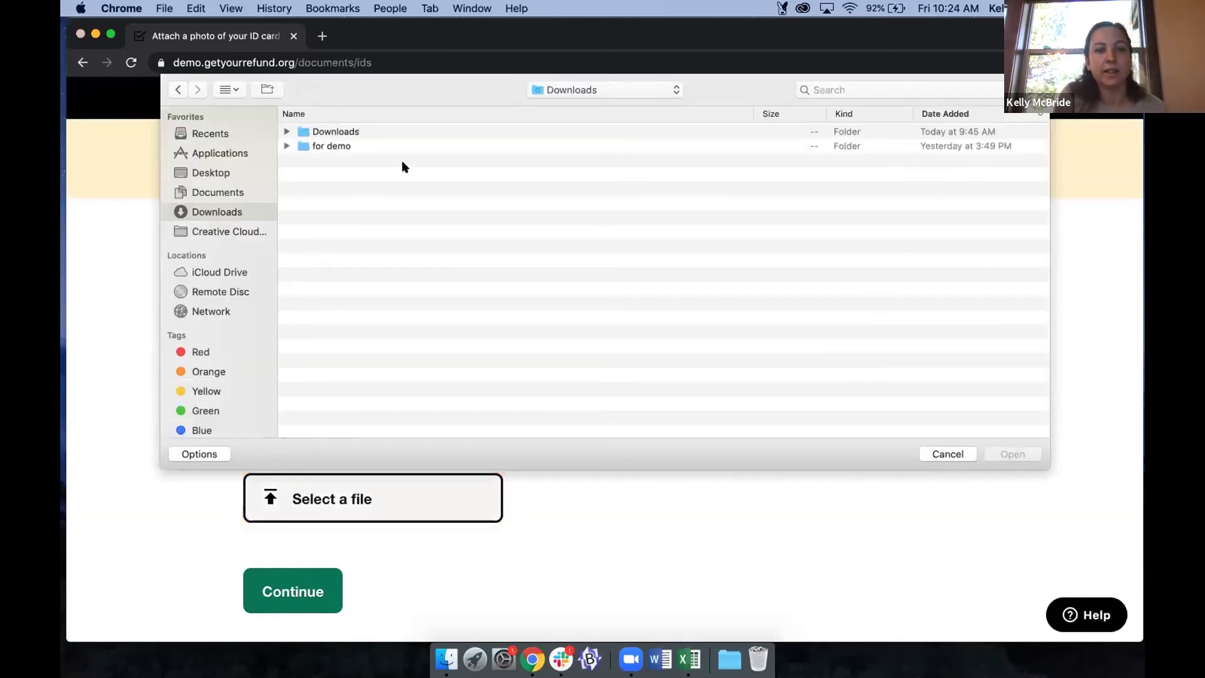
pyautogui.doubleClick(339, 145)
pyautogui.doubleClick(339, 131)
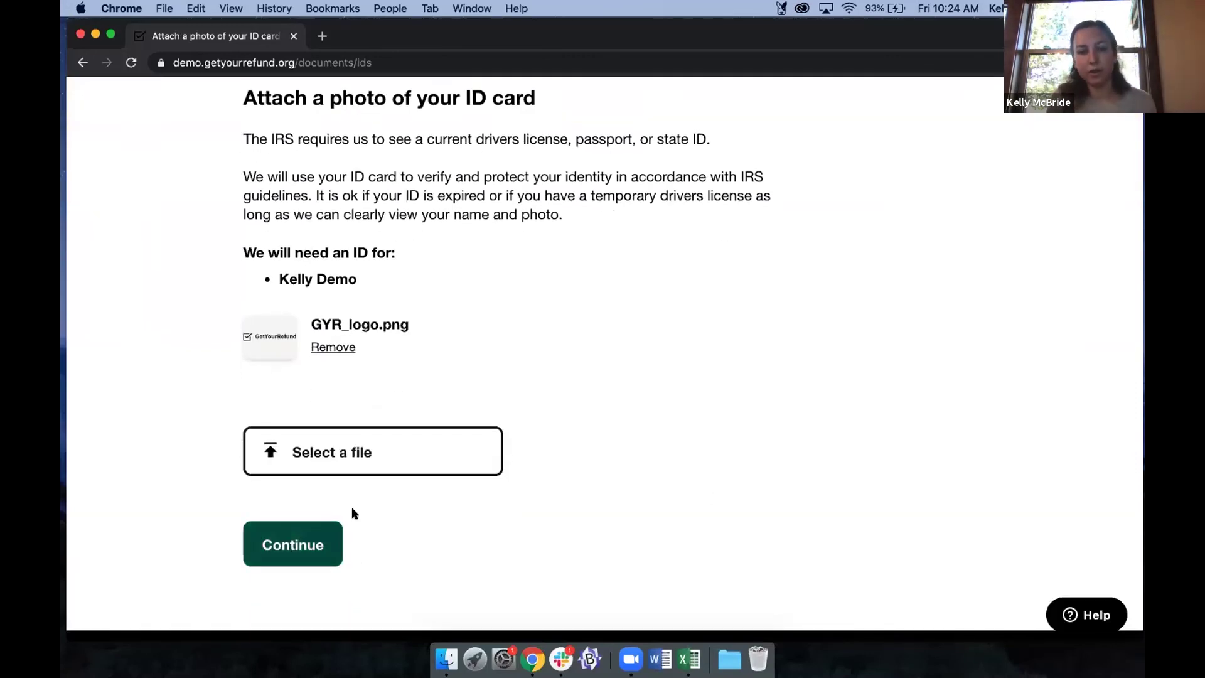
pyautogui.moveTo(240, 262); pyautogui.dragTo(358, 280)
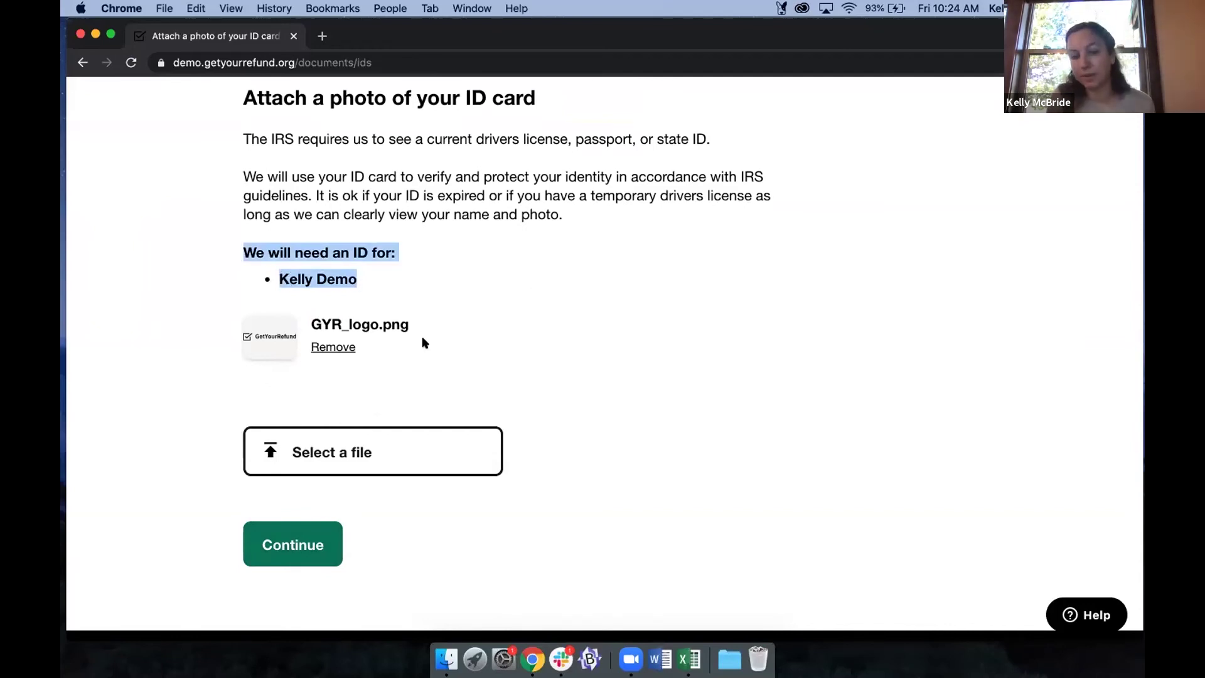
pyautogui.click(426, 496)
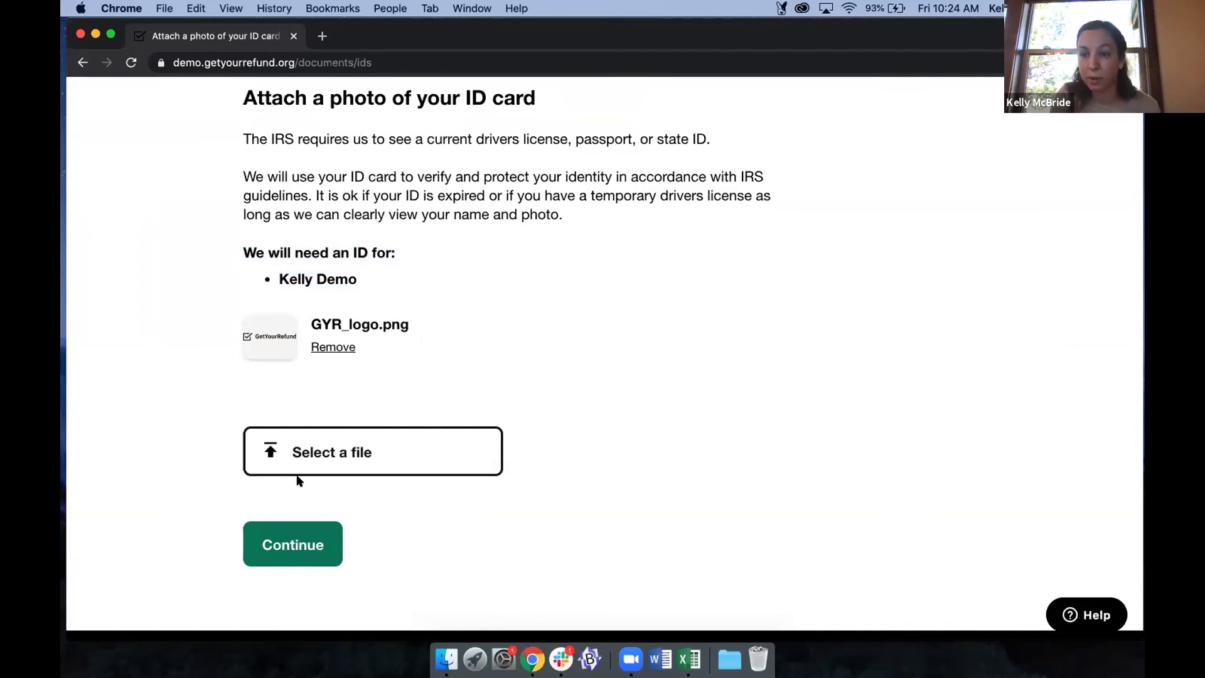
pyautogui.click(301, 545)
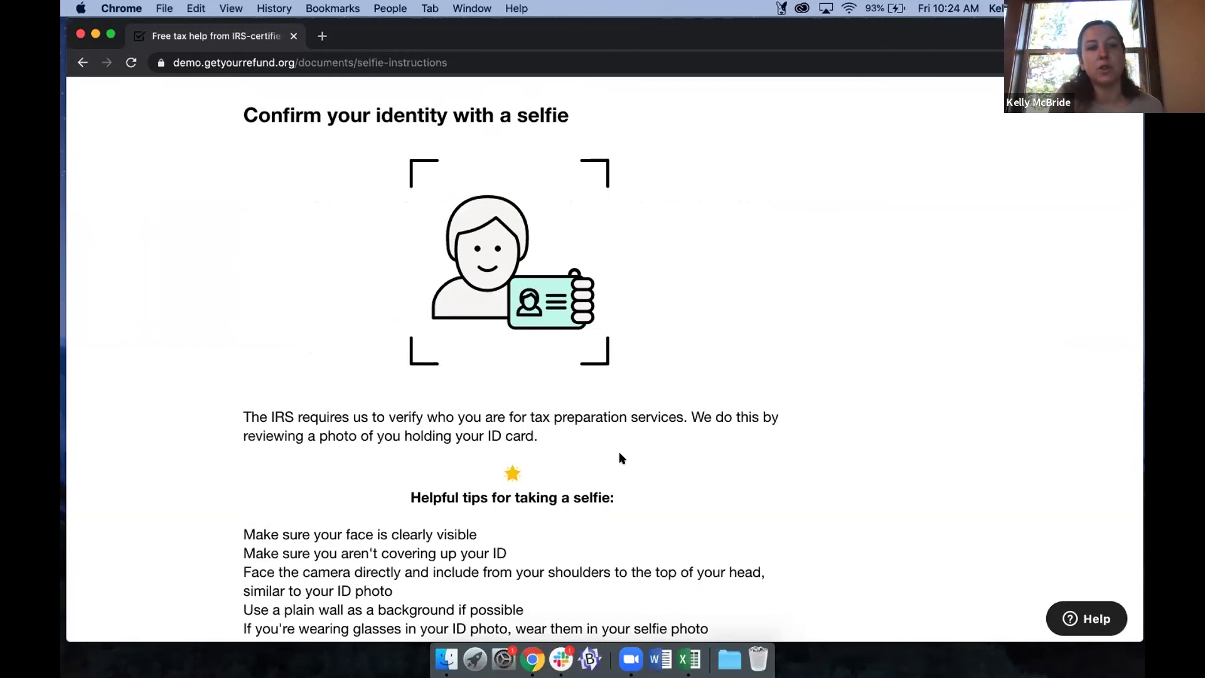
# Upload GYR_logo.png as the selfie holding the ID card.
pyautogui.scroll(-5, 578, 440)
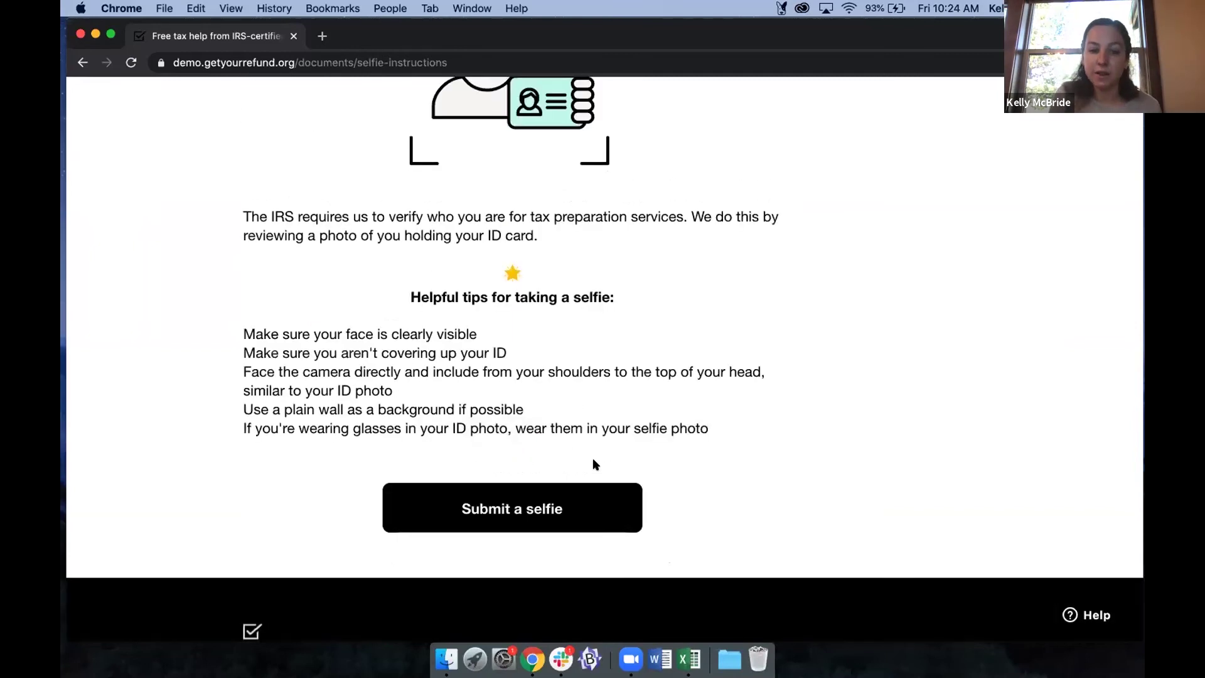
pyautogui.scroll(4, 525, 331)
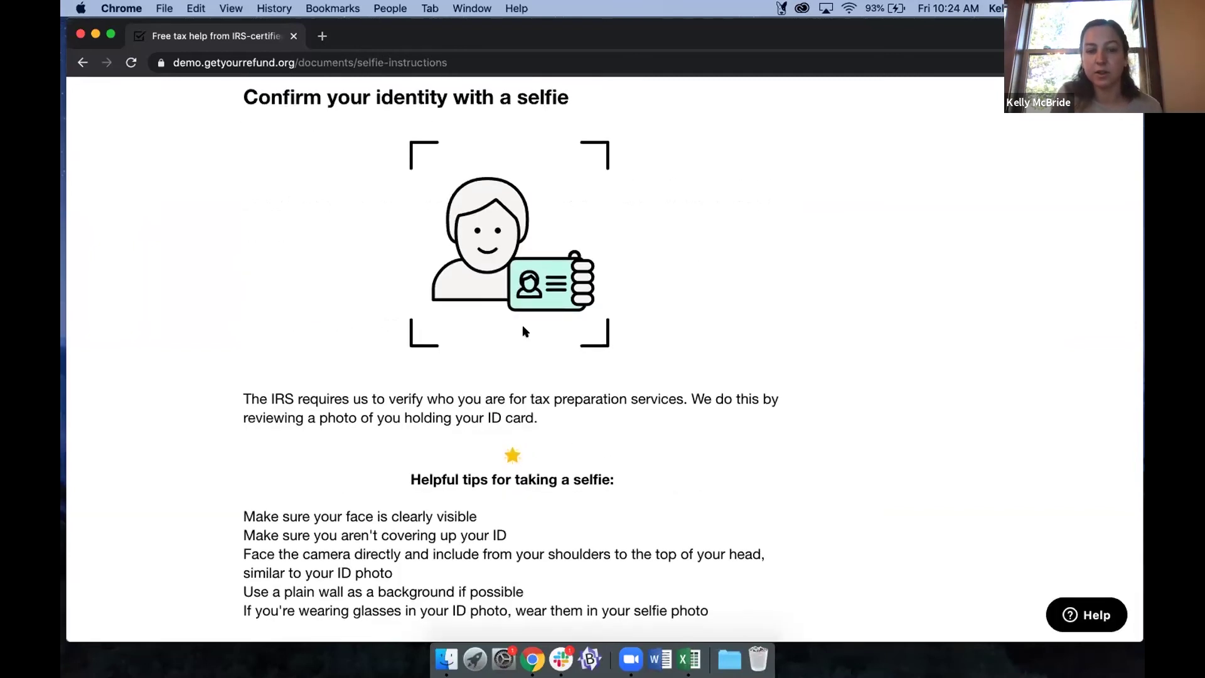
pyautogui.scroll(-5, 525, 331)
pyautogui.click(469, 502)
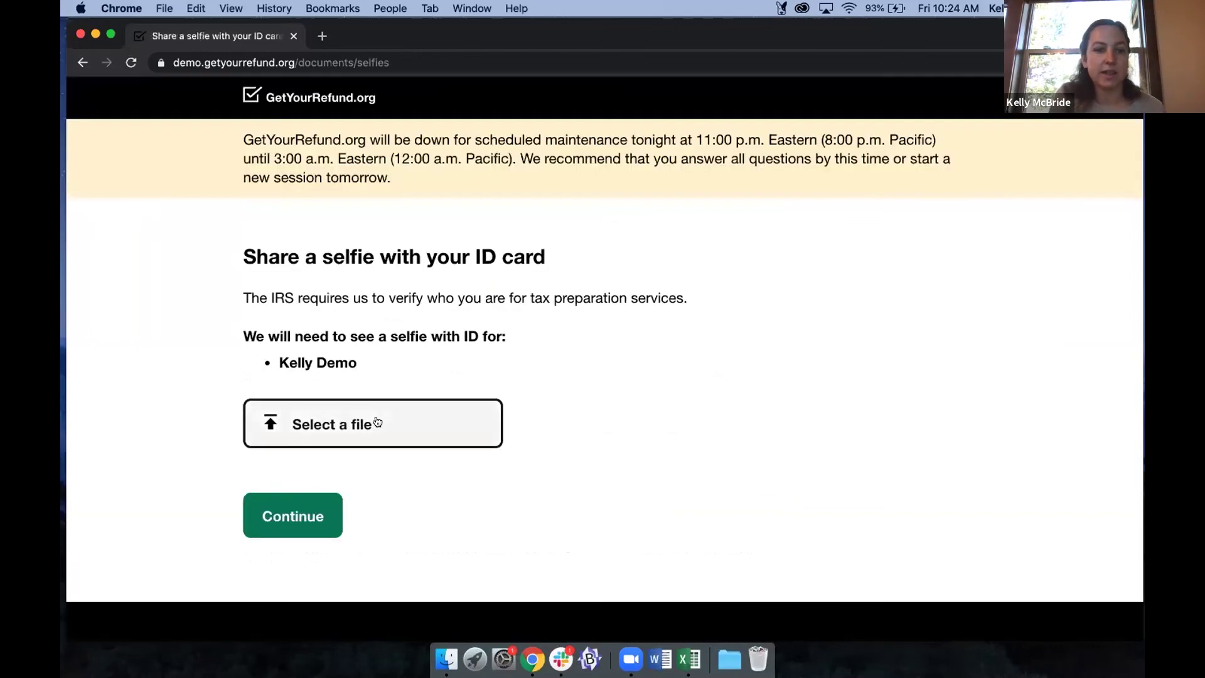
pyautogui.click(377, 402)
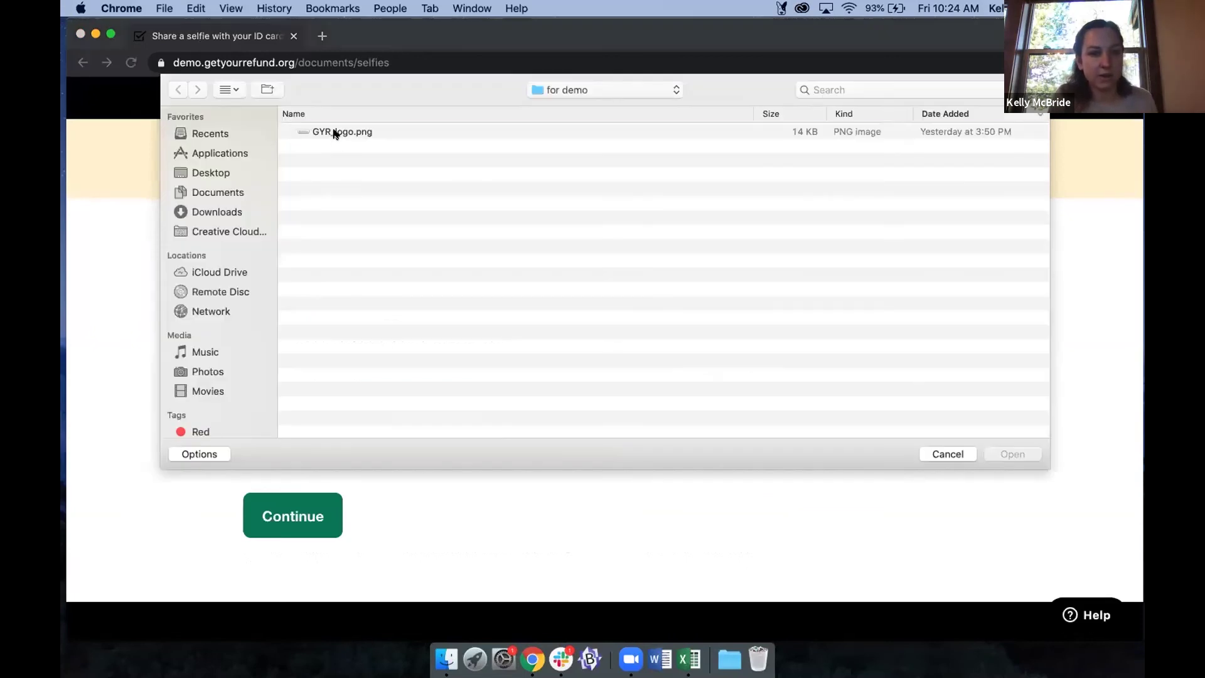
pyautogui.doubleClick(334, 132)
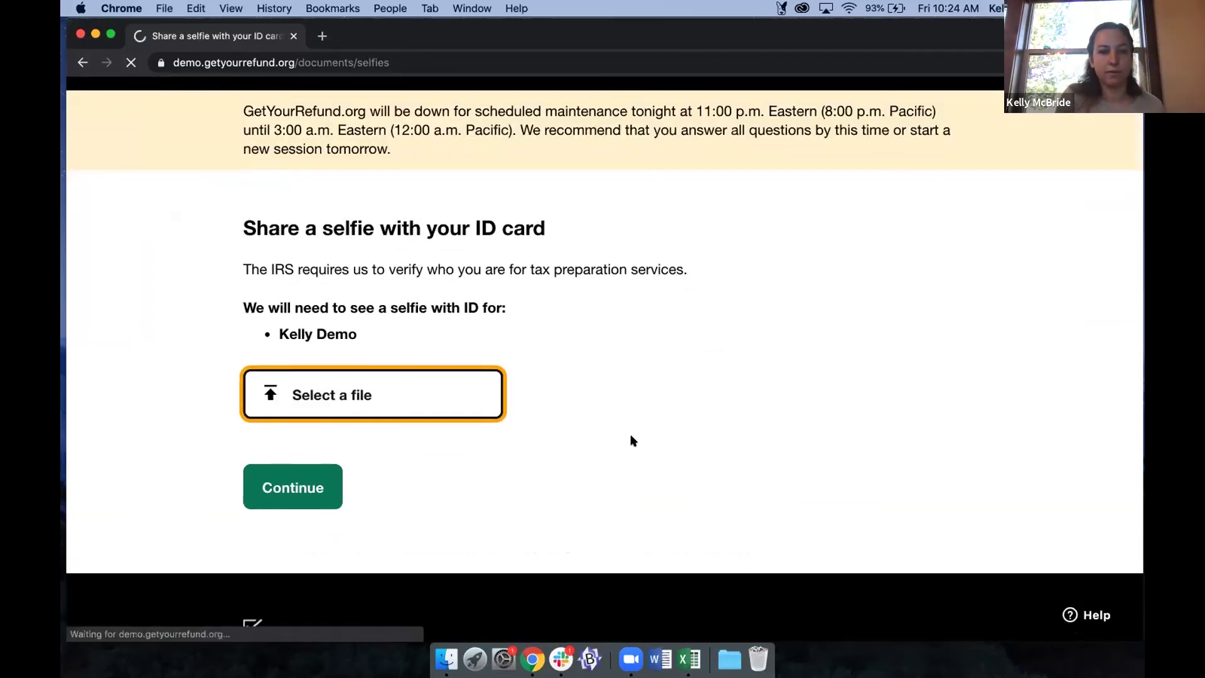
pyautogui.scroll(-3, 633, 440)
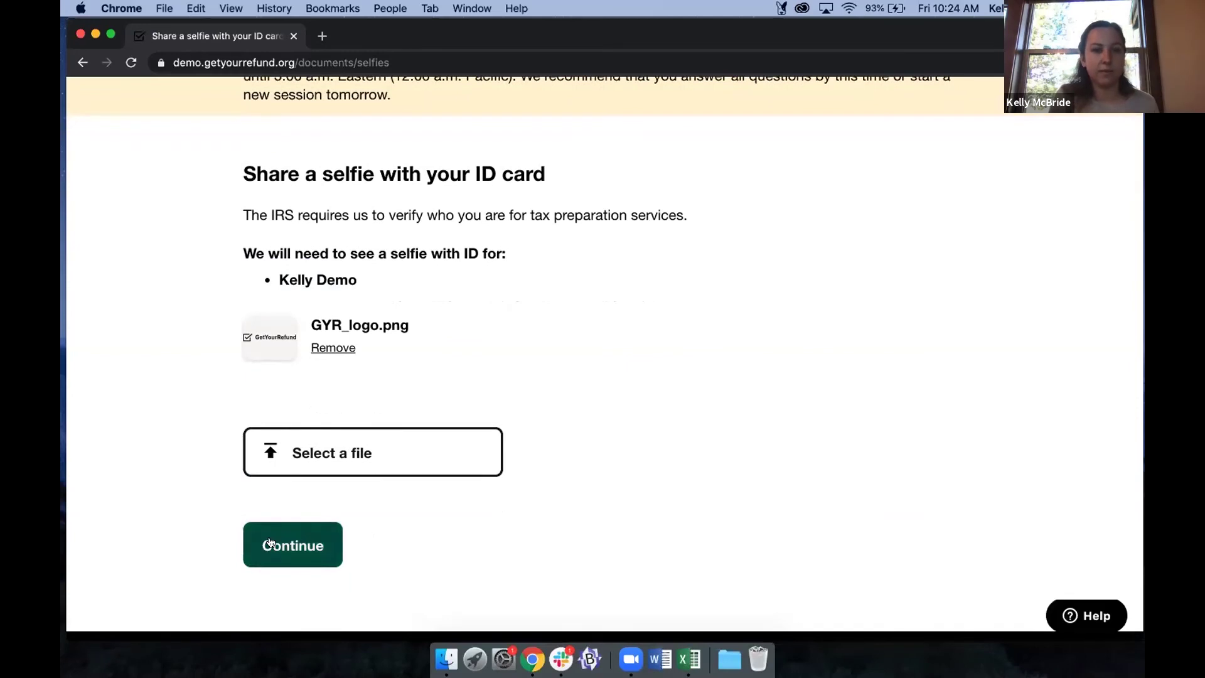
# Attach GYR_logo.png as the Social Security card photo after the missing-file error.
pyautogui.press('Tab')
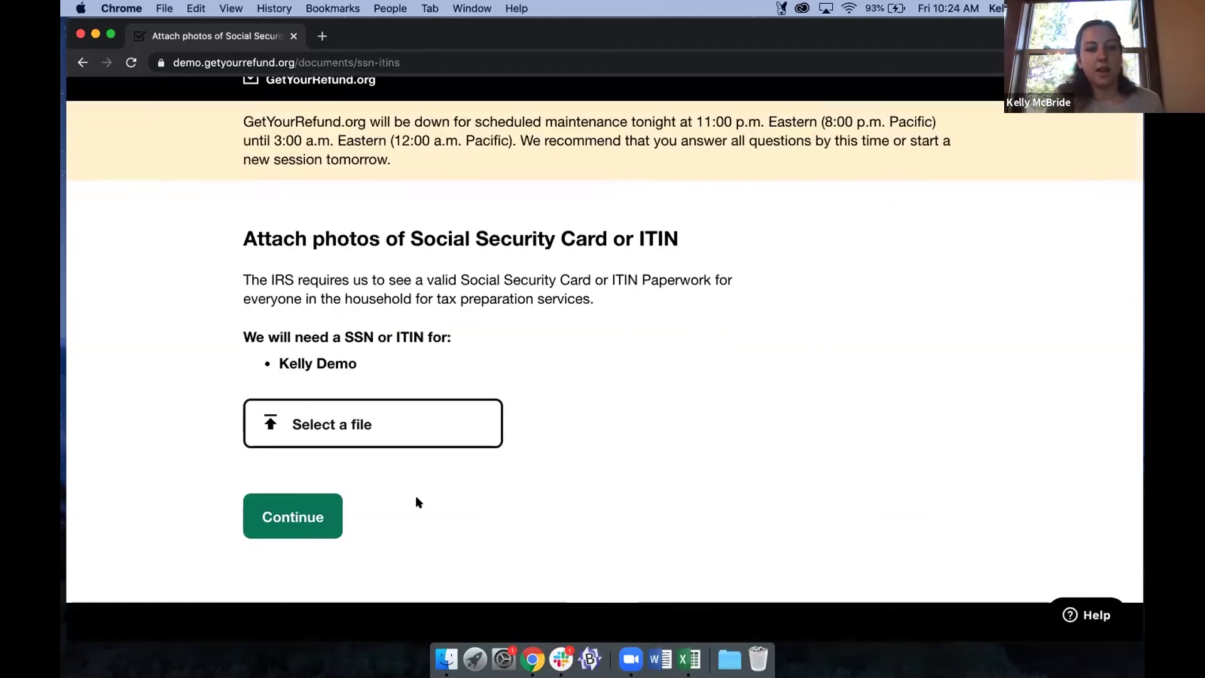
pyautogui.click(277, 509)
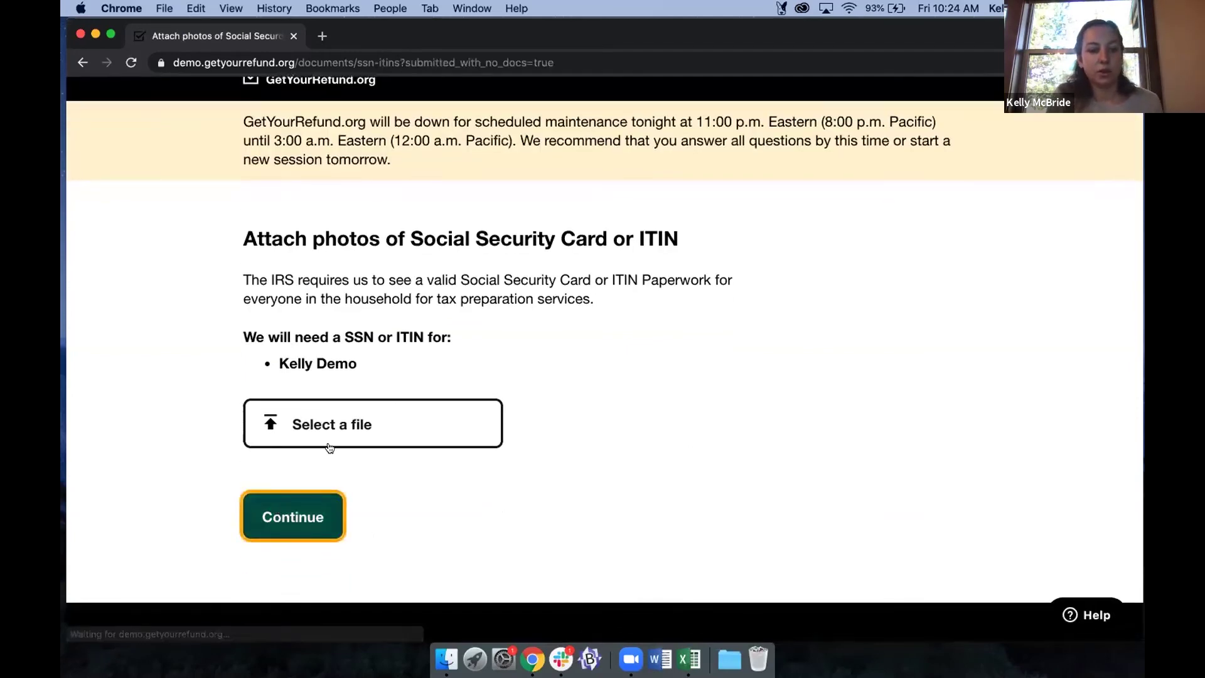
pyautogui.click(458, 458)
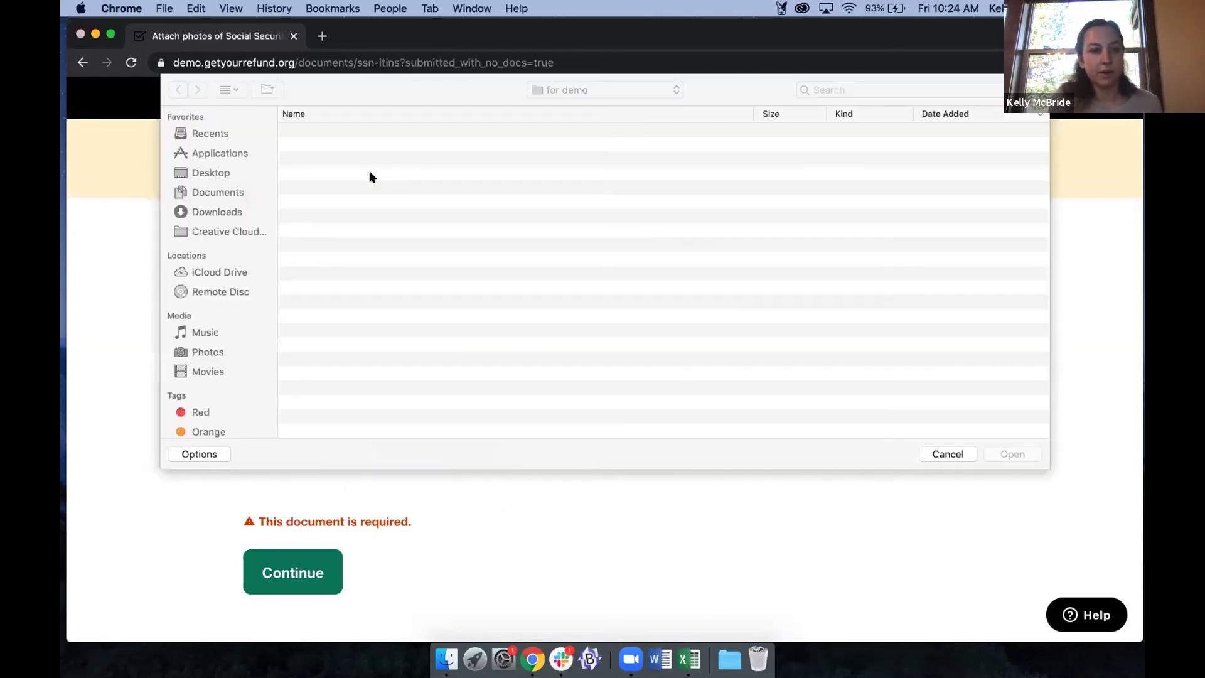
pyautogui.doubleClick(329, 128)
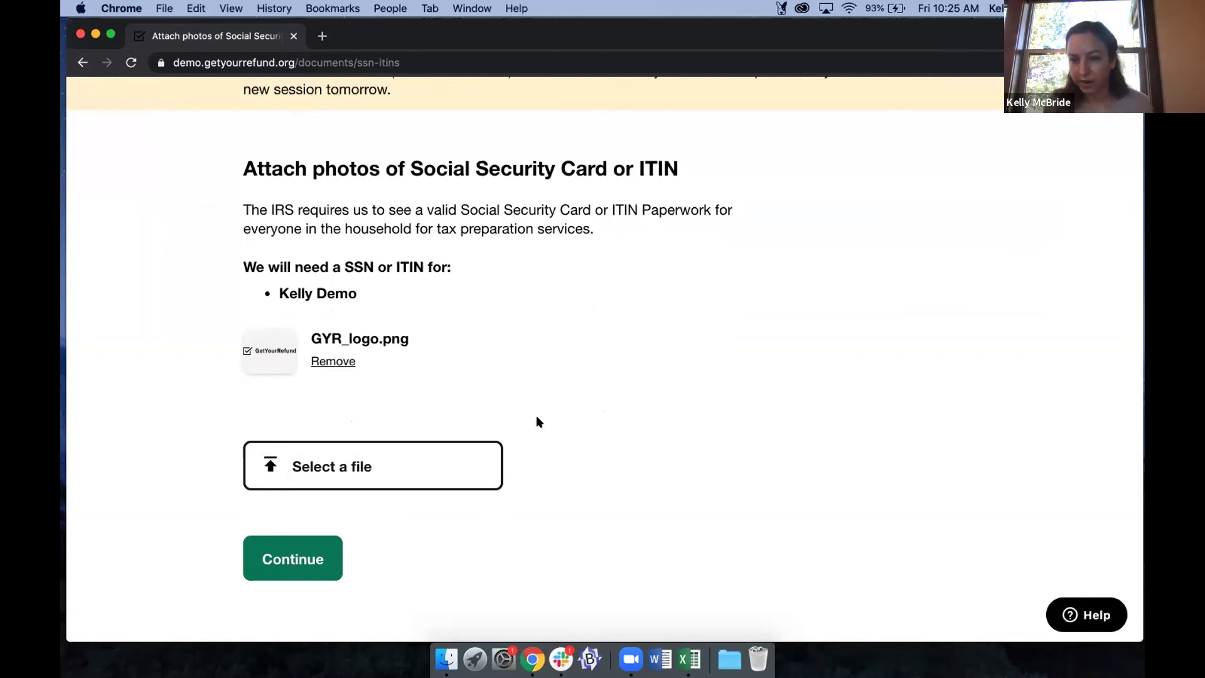
# Submit the Social Security card upload and continue past the documents intro to the 1099-K page.
pyautogui.click(291, 548)
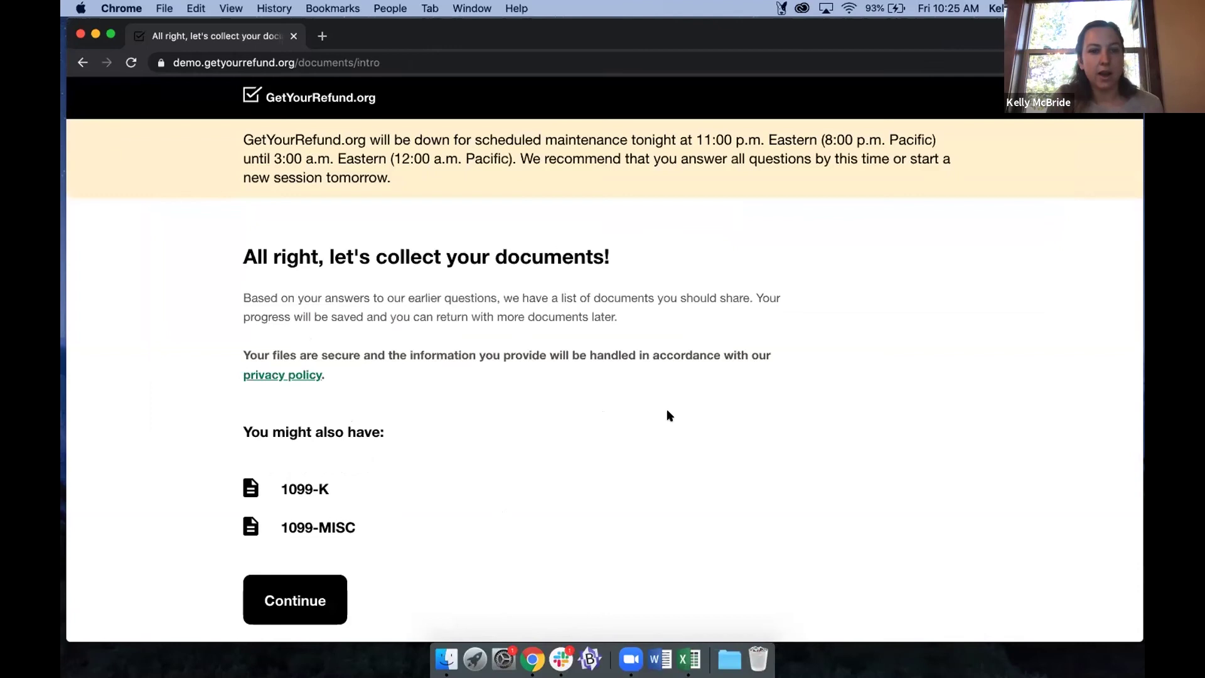
pyautogui.scroll(-2, 668, 413)
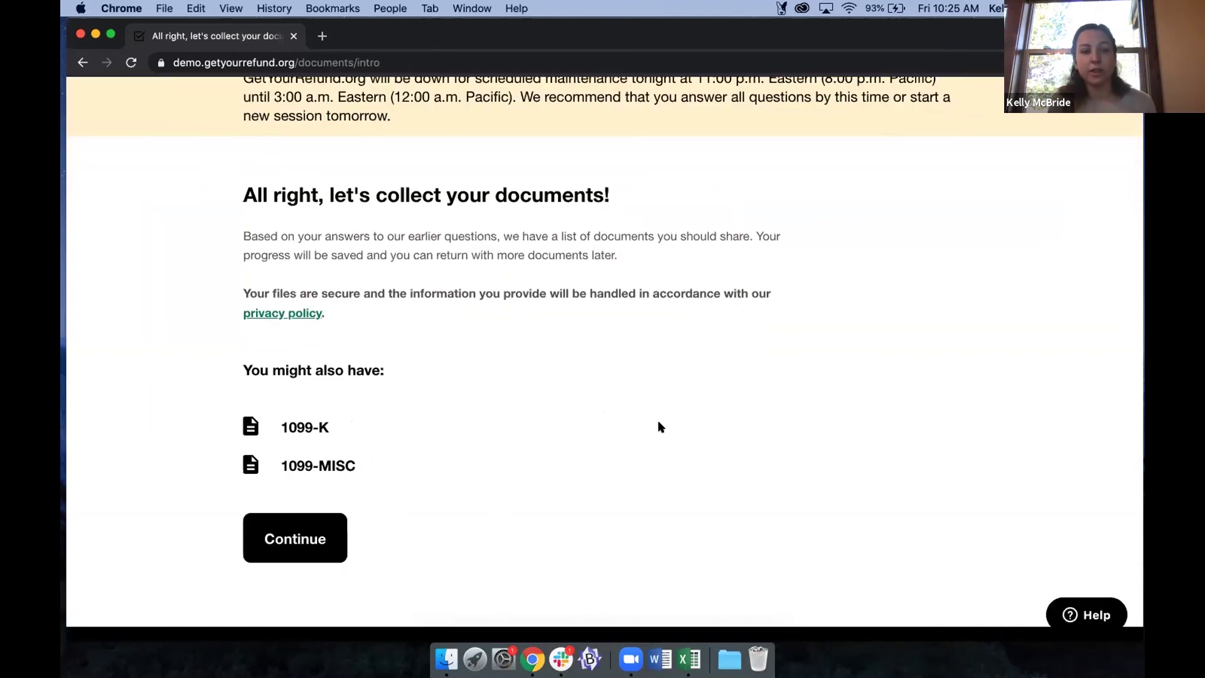
pyautogui.scroll(-1, 659, 426)
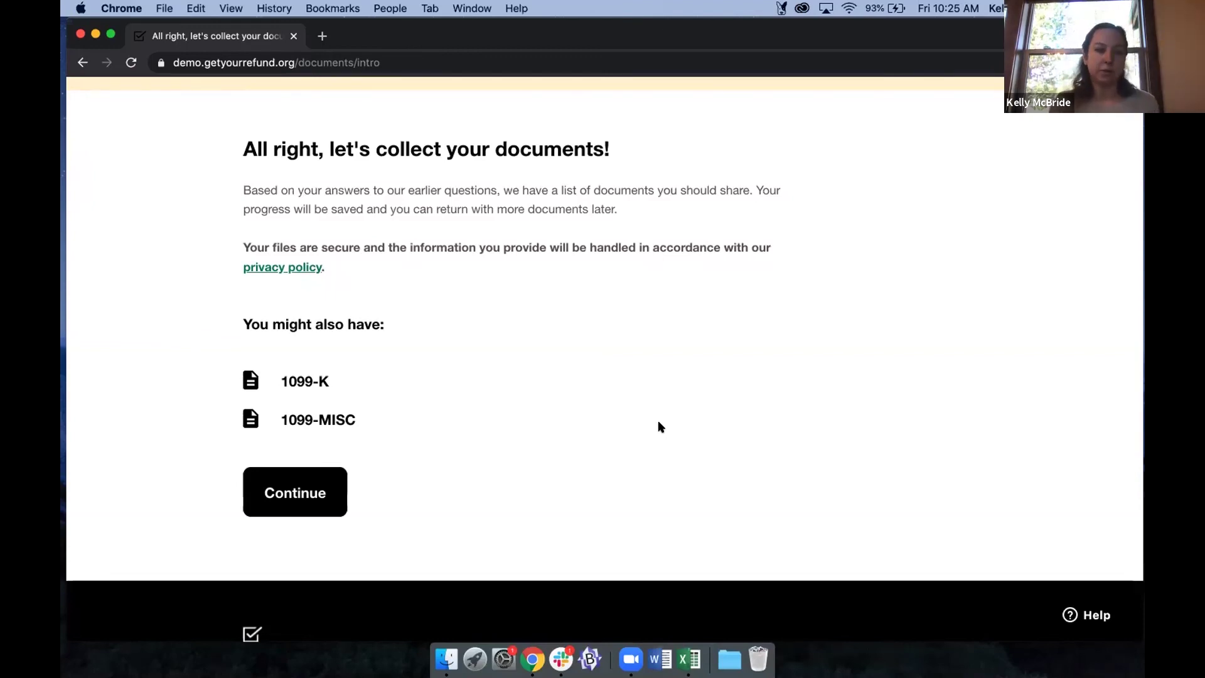
pyautogui.scroll(-1, 603, 416)
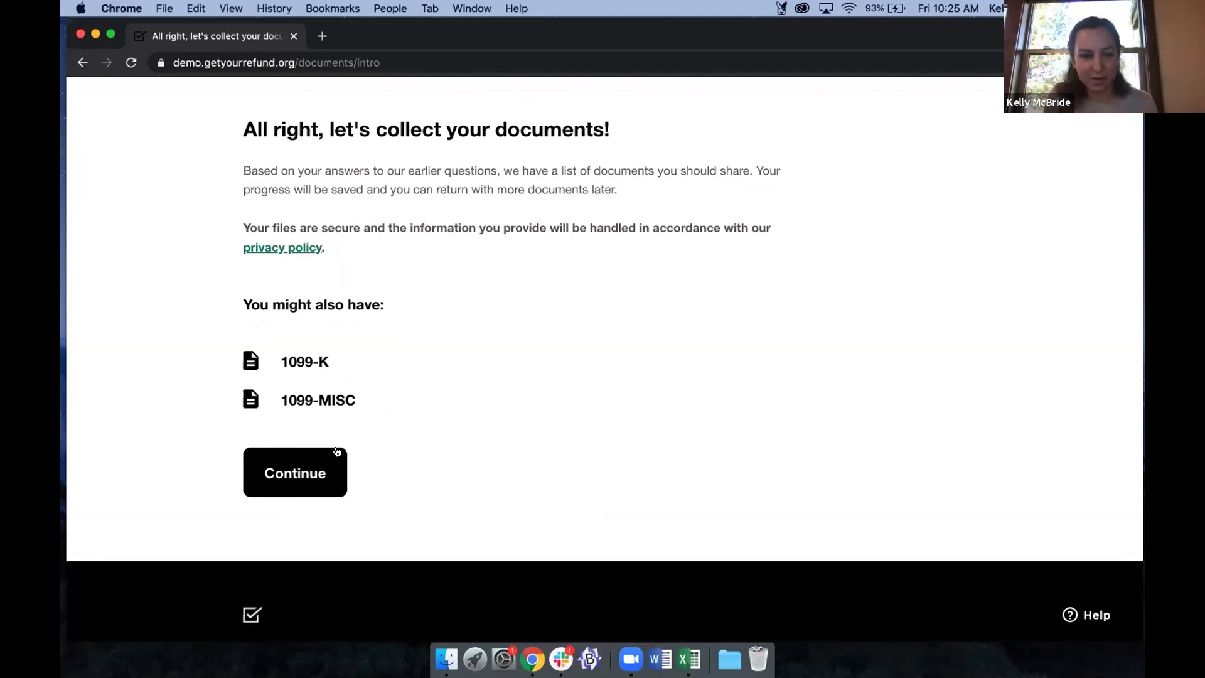
pyautogui.click(312, 474)
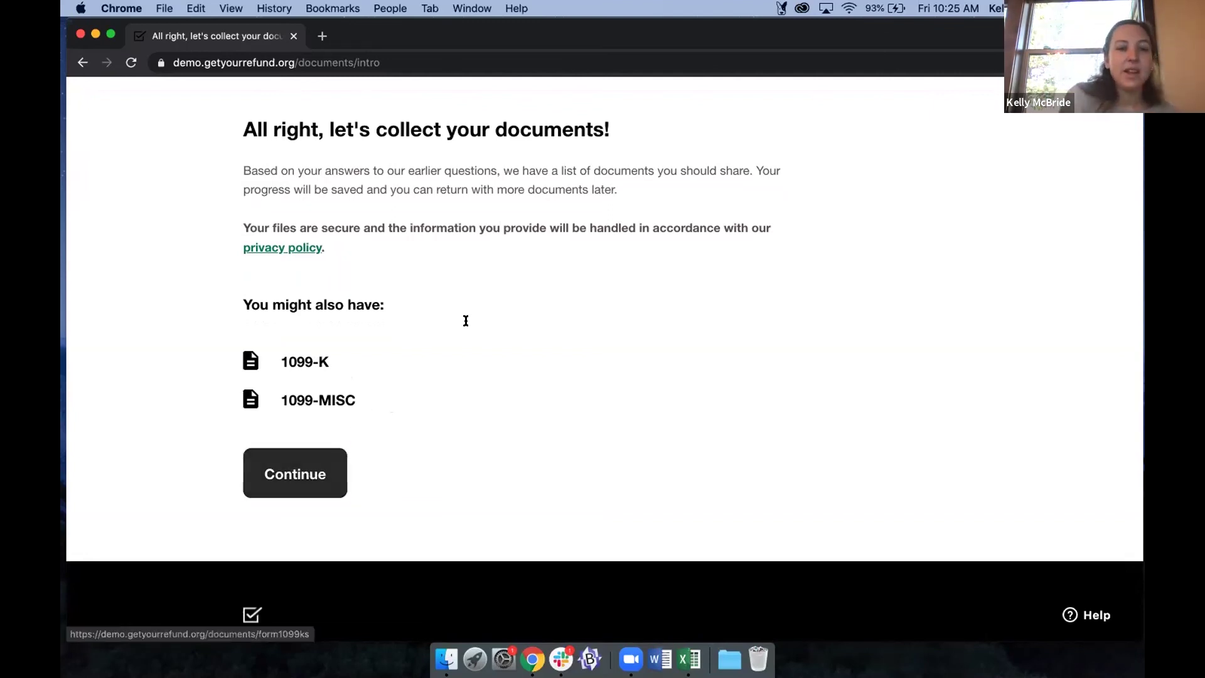
pyautogui.scroll(-1, 318, 229)
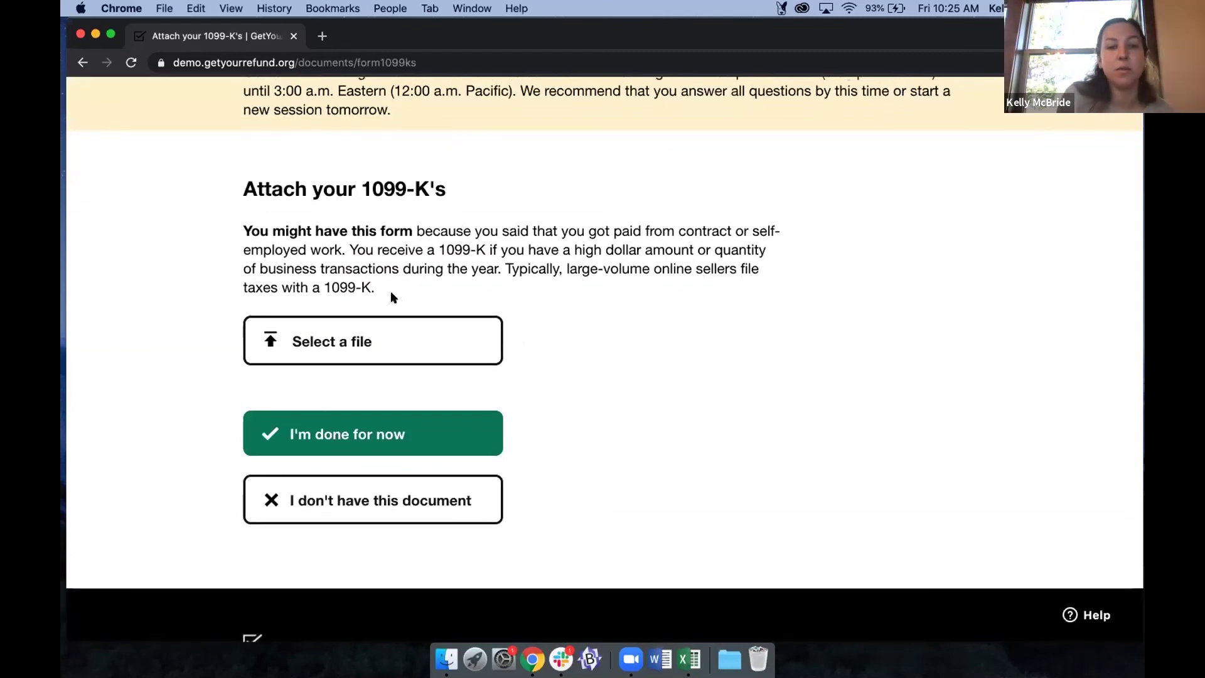
# Upload GYR_logo.png as the 1099-K document.
pyautogui.moveTo(390, 296); pyautogui.dragTo(285, 231)
pyautogui.click(439, 335)
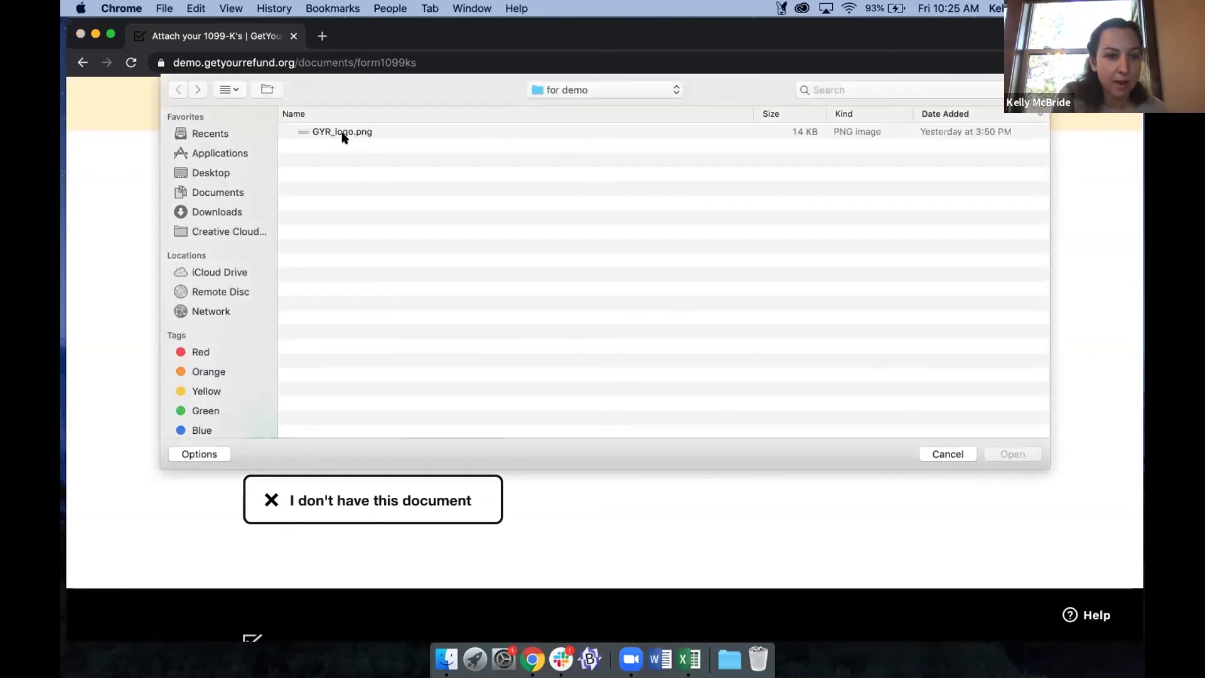
pyautogui.click(374, 137)
pyautogui.press('Return')
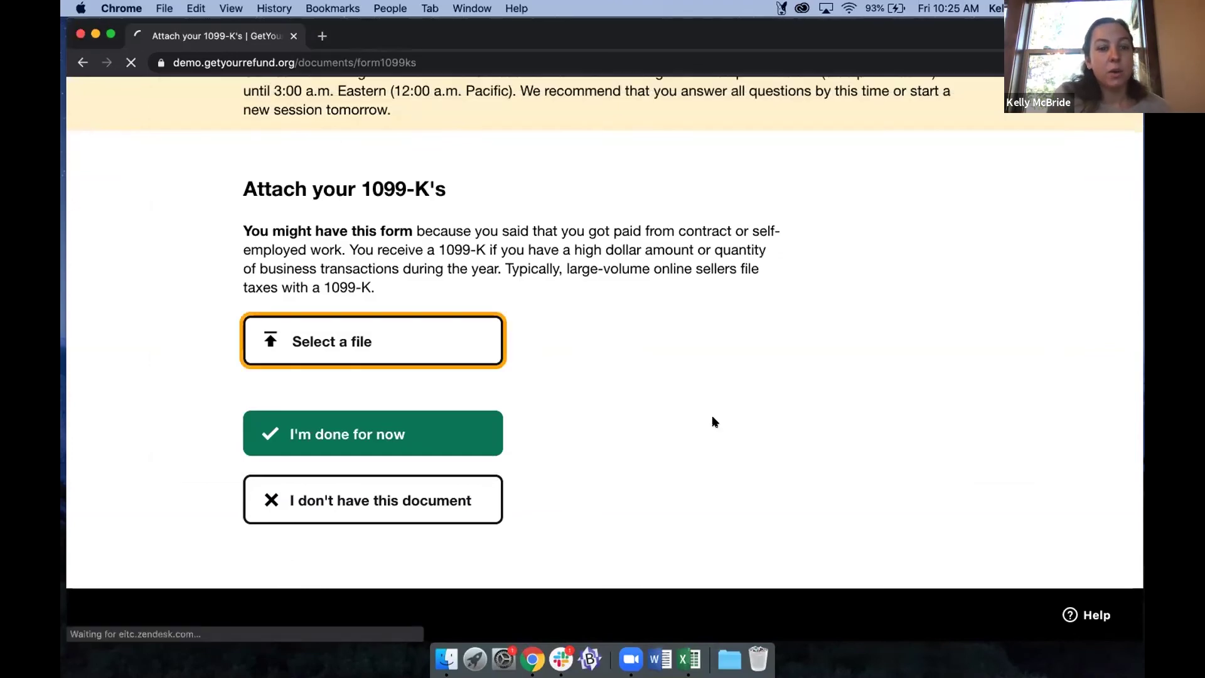
# Finish the 1099-K uploads and skip the 1099-MISC step.
pyautogui.scroll(-3, 714, 420)
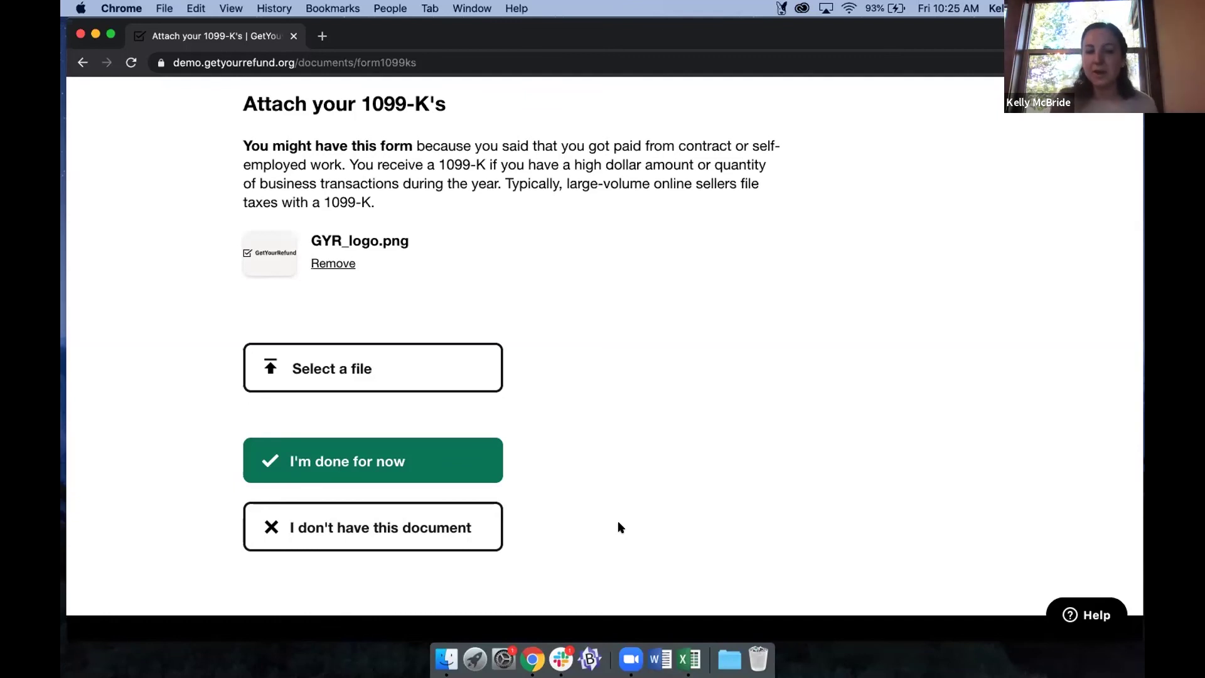
pyautogui.click(428, 473)
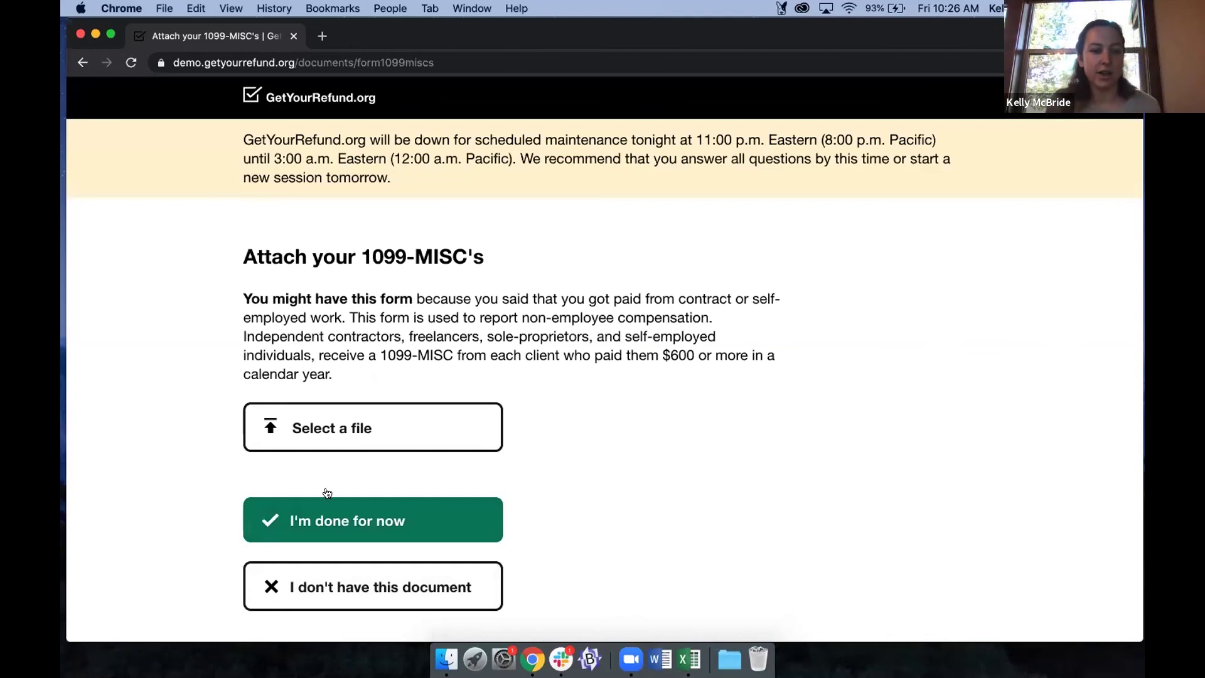
pyautogui.scroll(-2, 405, 494)
pyautogui.press('Return')
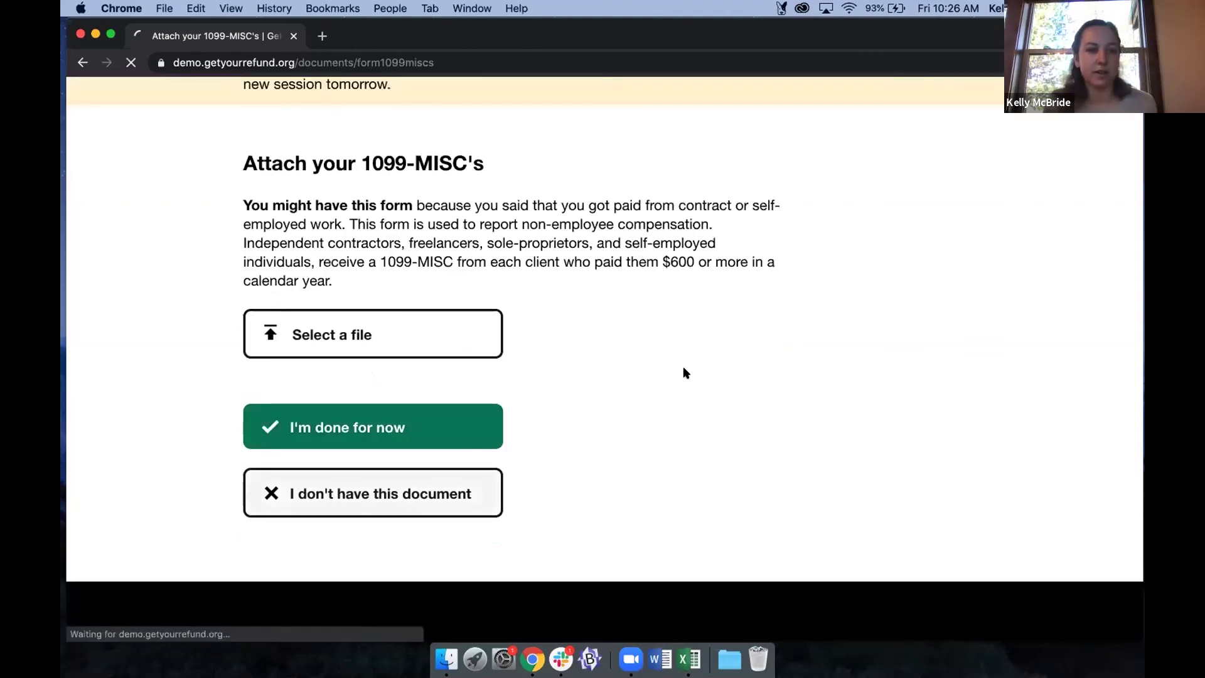
pyautogui.scroll(-1, 425, 314)
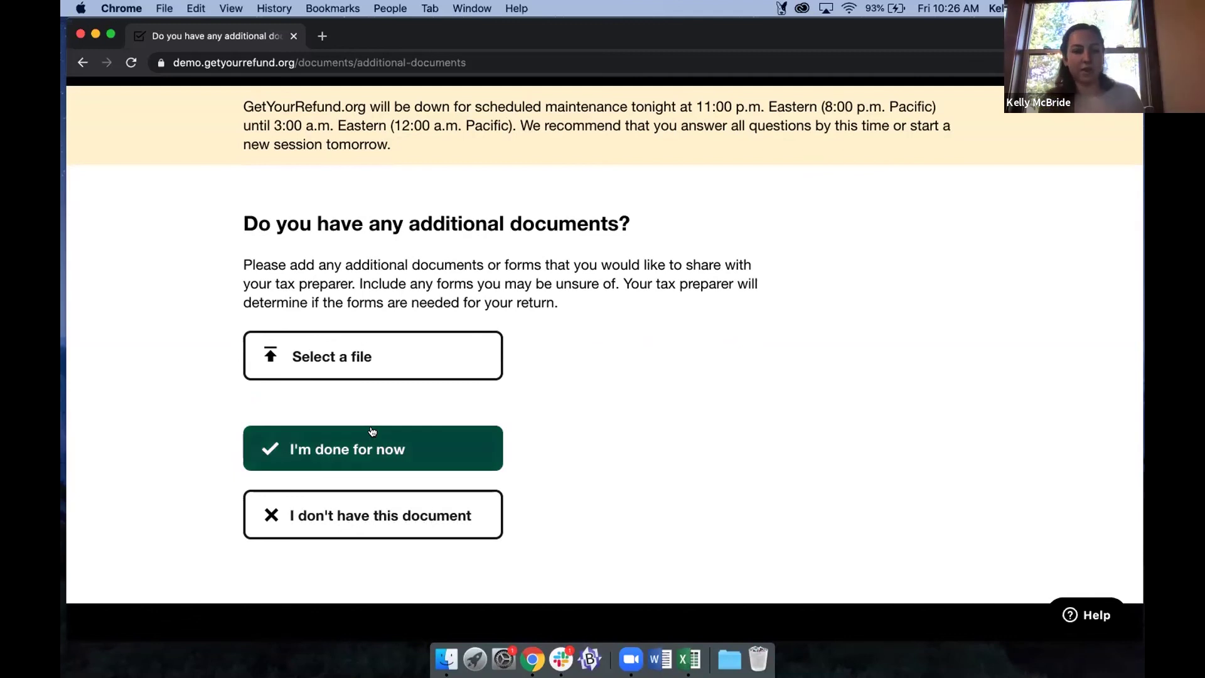
# Decline additional documents and confirm all documents have been shared.
pyautogui.click(369, 507)
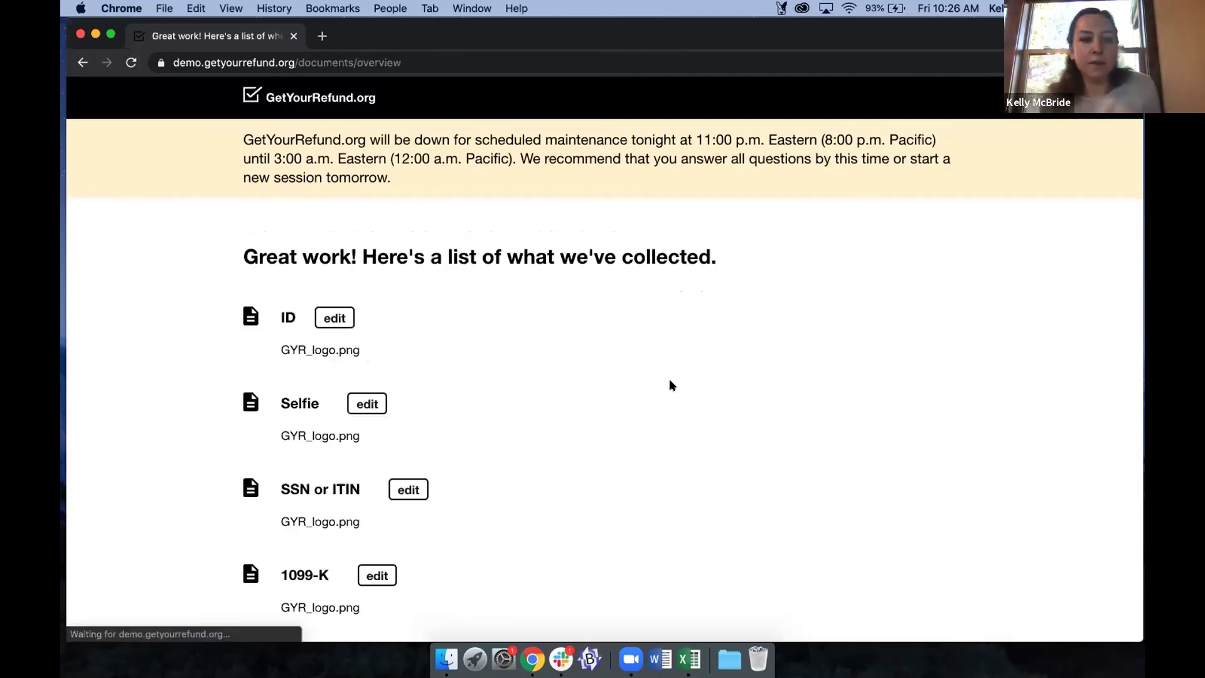
pyautogui.scroll(-2, 678, 390)
pyautogui.scroll(-2, 678, 397)
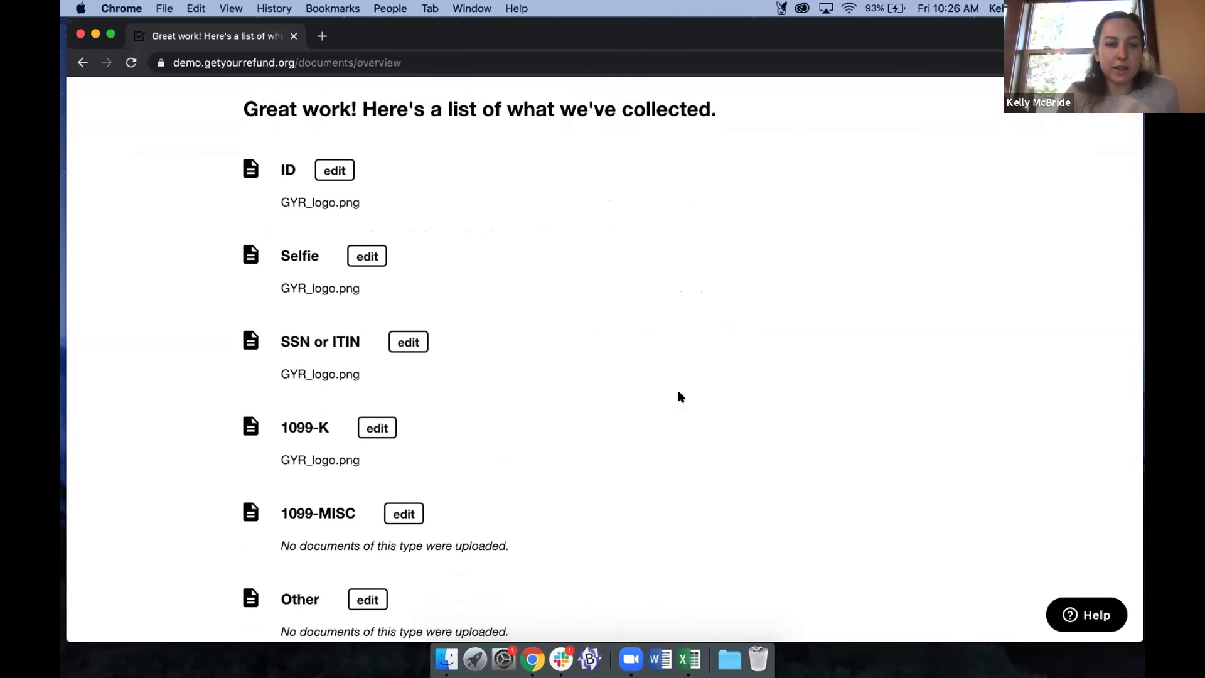
pyautogui.scroll(-1, 678, 397)
pyautogui.scroll(-5, 678, 395)
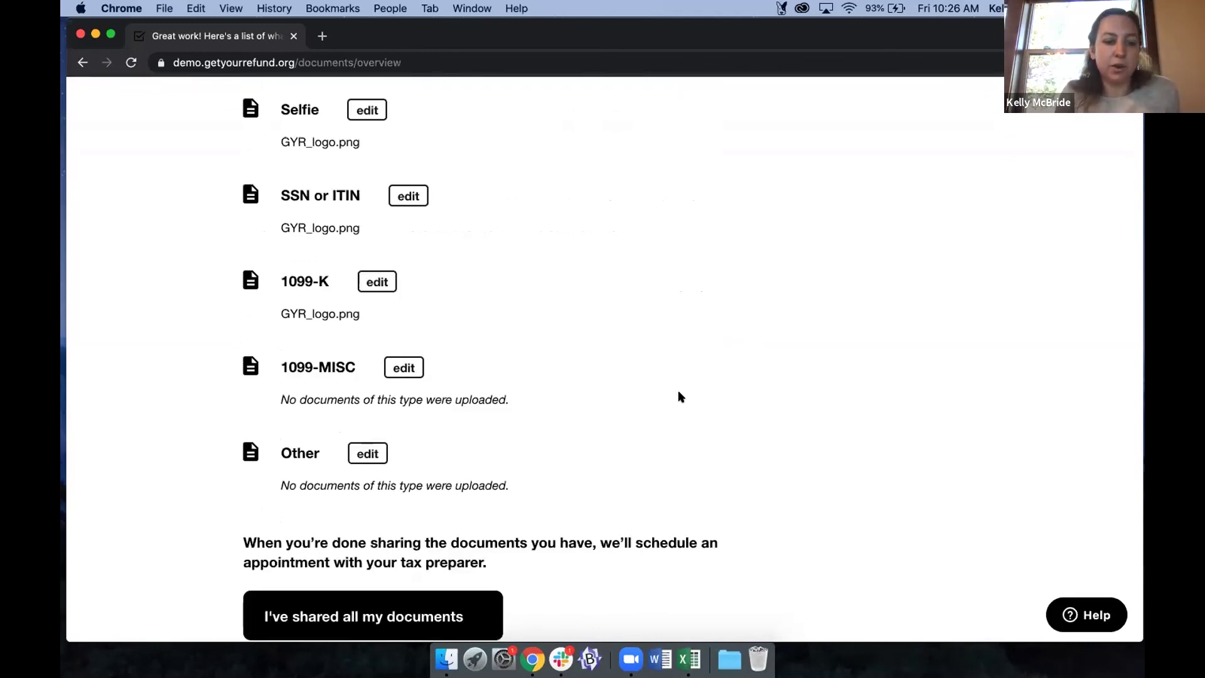
pyautogui.click(355, 526)
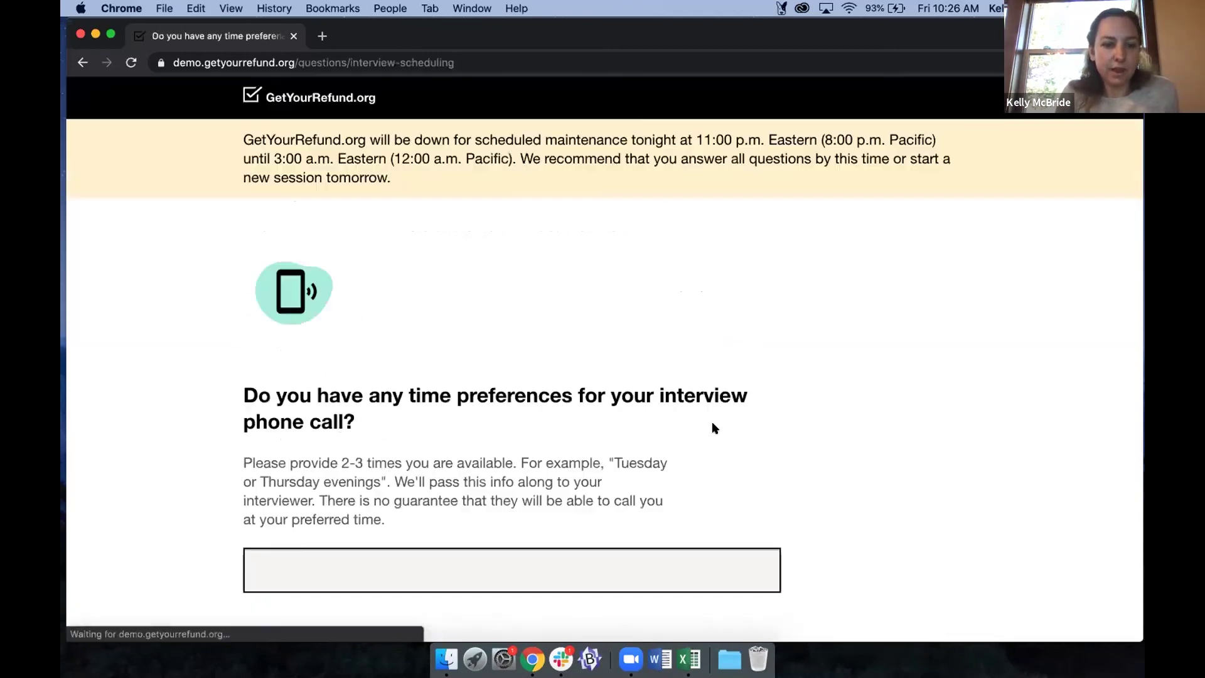
# Enter "Tuesdays, Wednesdays" as the interview time preference and submit it.
pyautogui.scroll(-3, 322, 463)
pyautogui.click(320, 465)
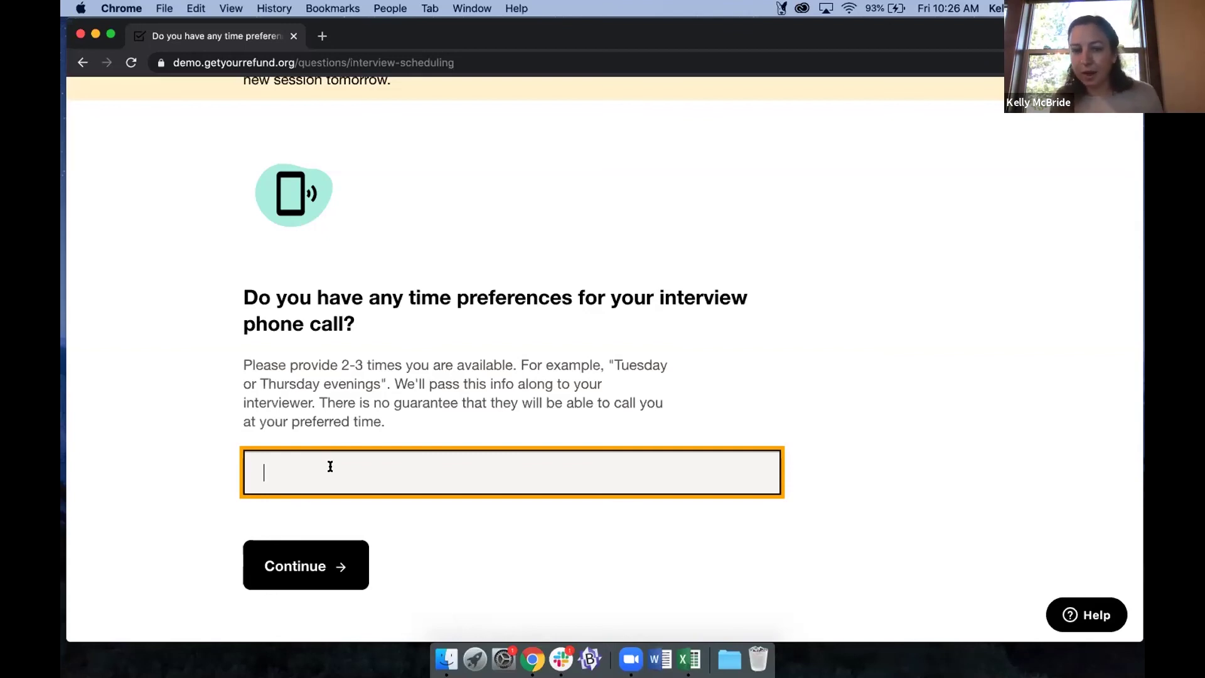
pyautogui.write('Tuesdays')
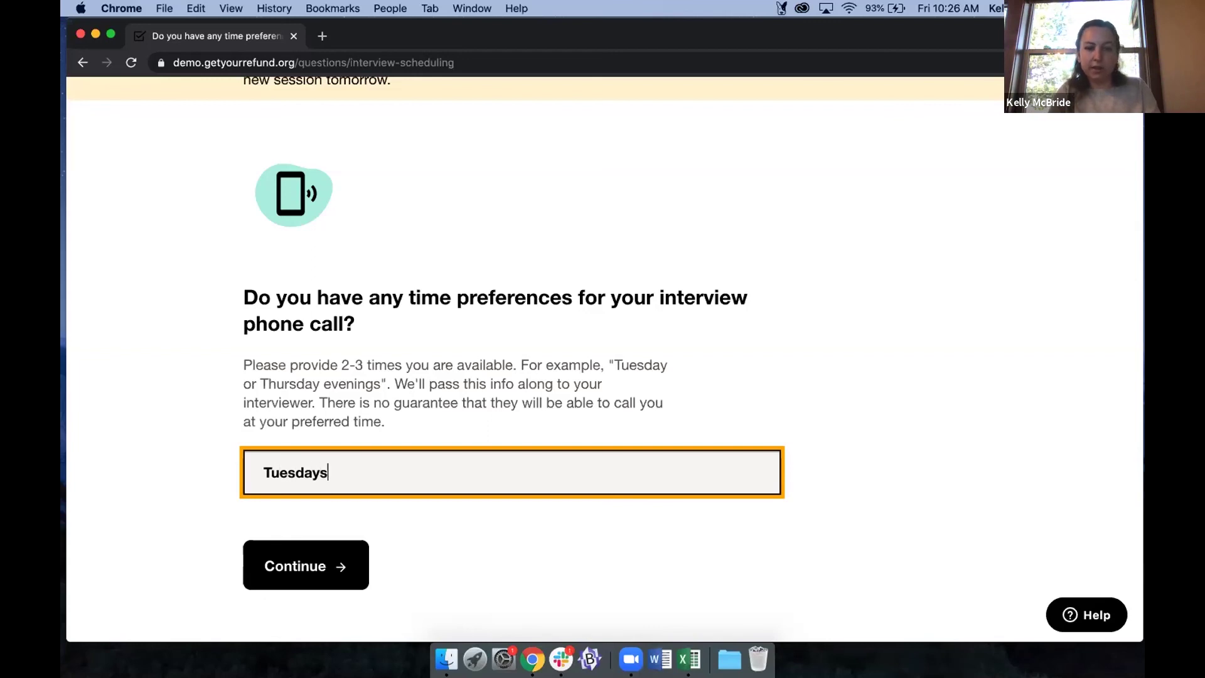
pyautogui.write(', Wednesdays')
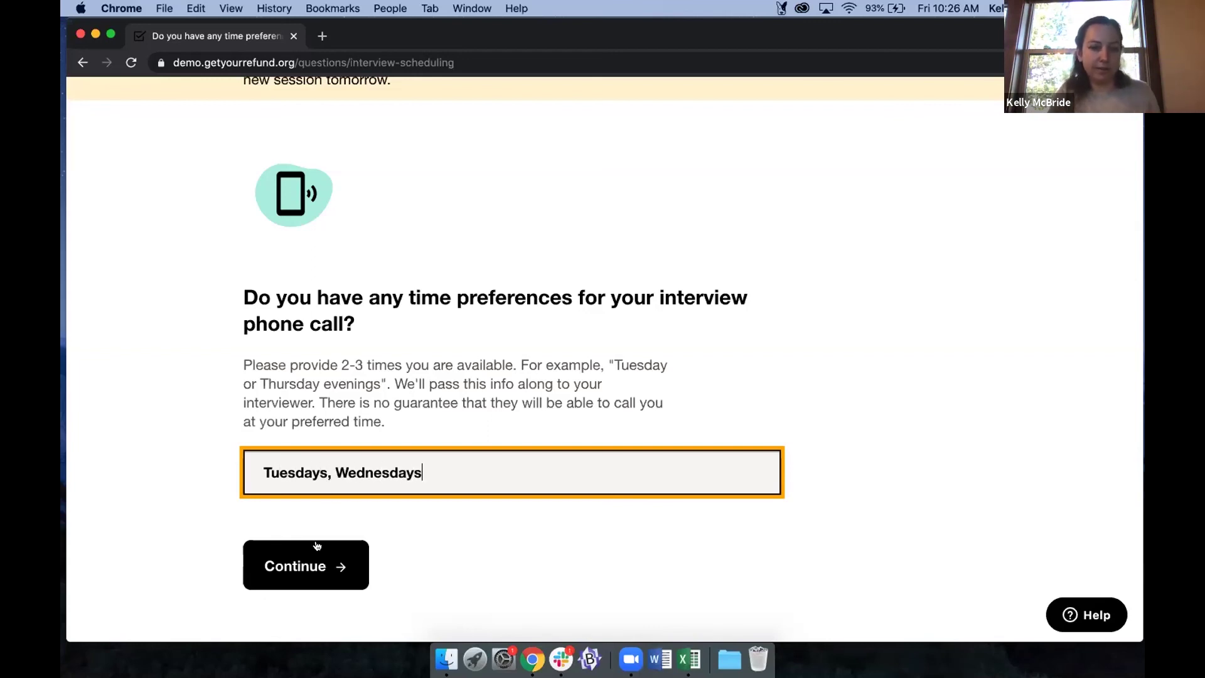
pyautogui.click(310, 570)
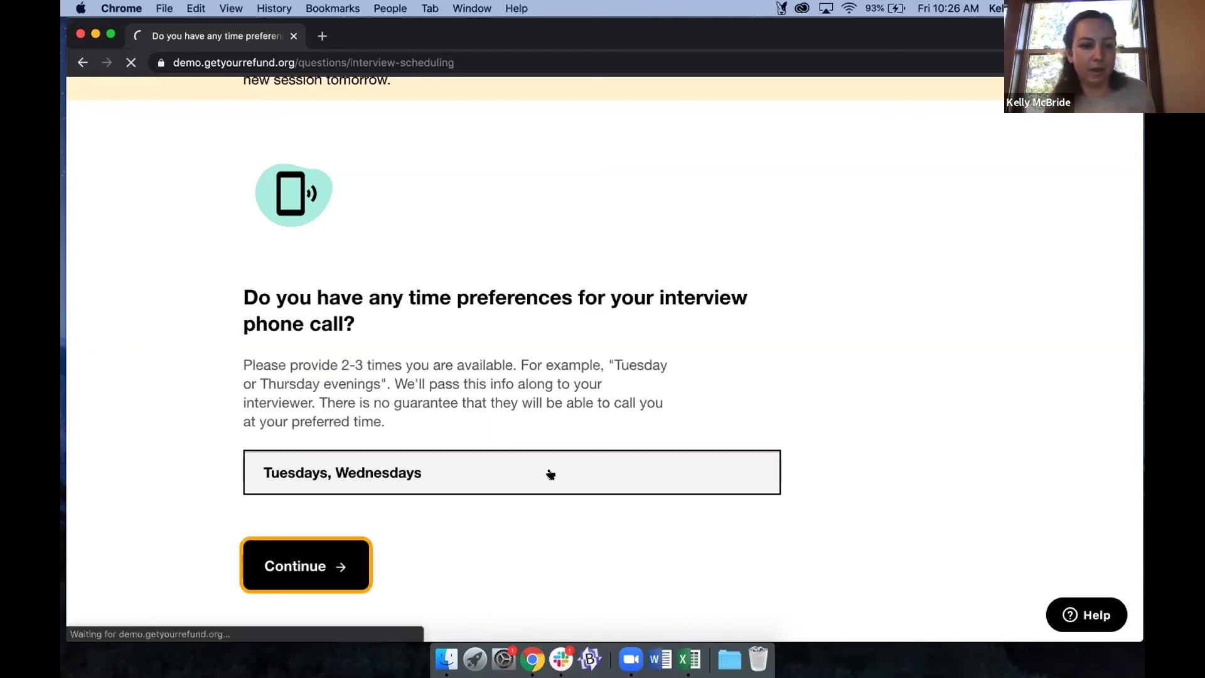
pyautogui.scroll(-4, 551, 474)
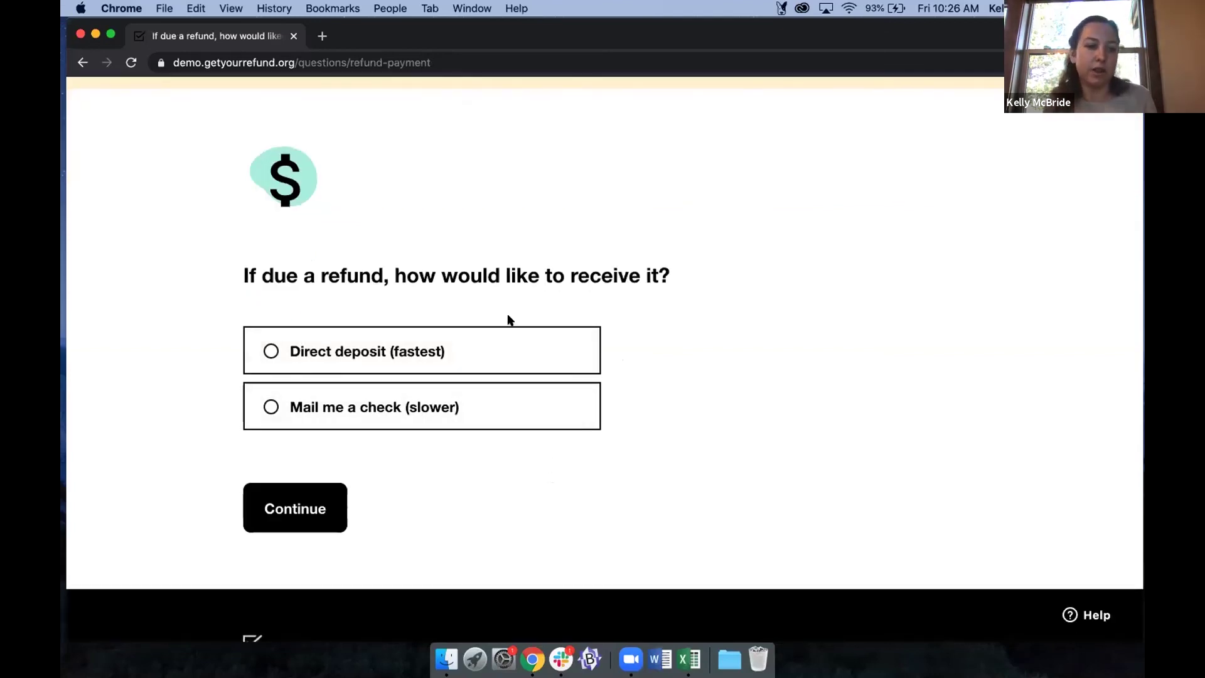
# Choose direct deposit for the refund, skip savings options, and decline paying a balance from the bank.
pyautogui.click(367, 345)
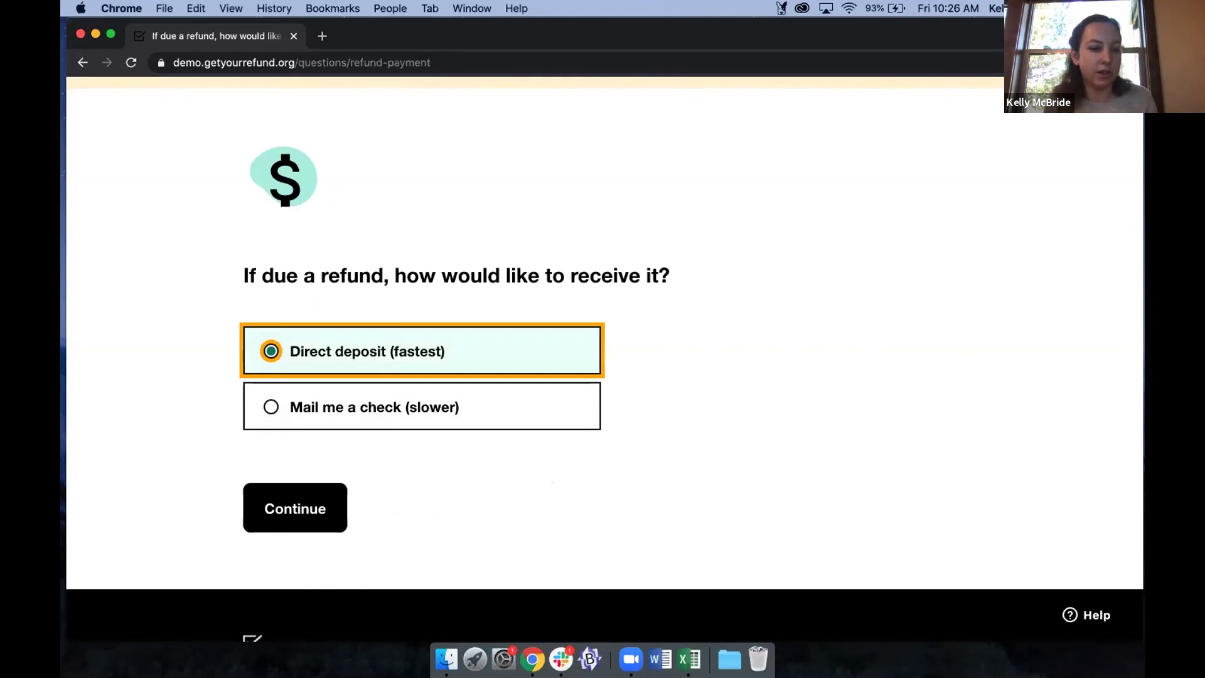
pyautogui.press('Tab')
pyautogui.press('Return')
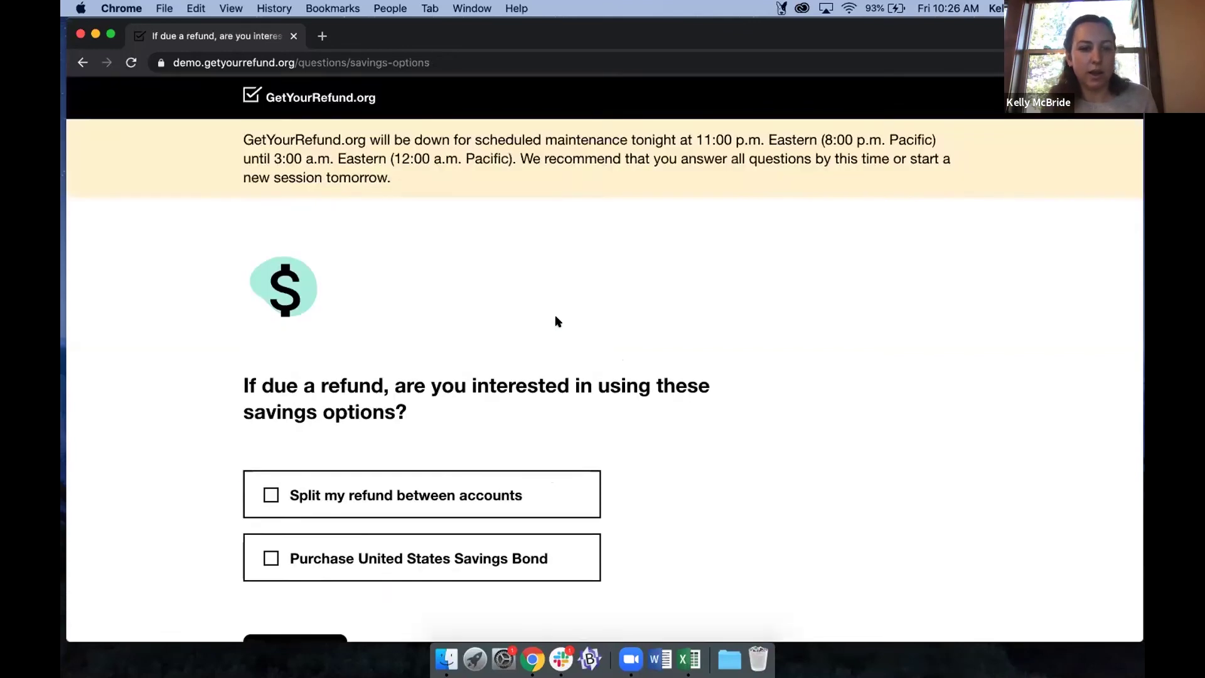
pyautogui.scroll(-1, 338, 343)
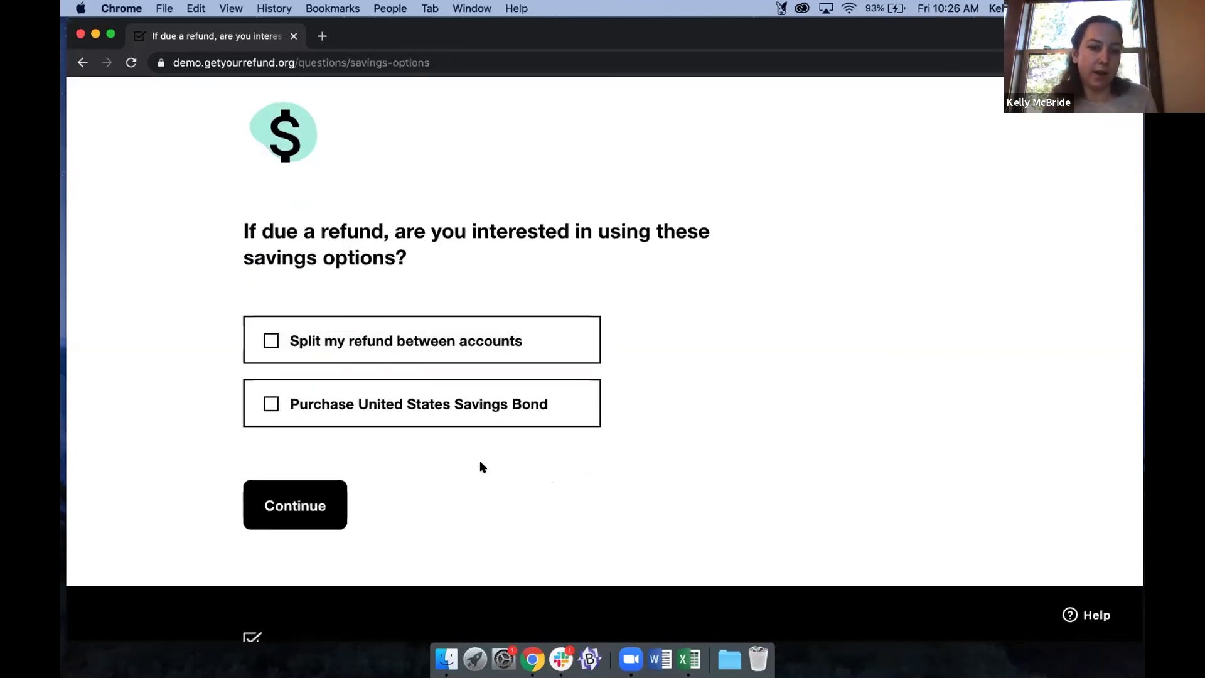
pyautogui.click(312, 503)
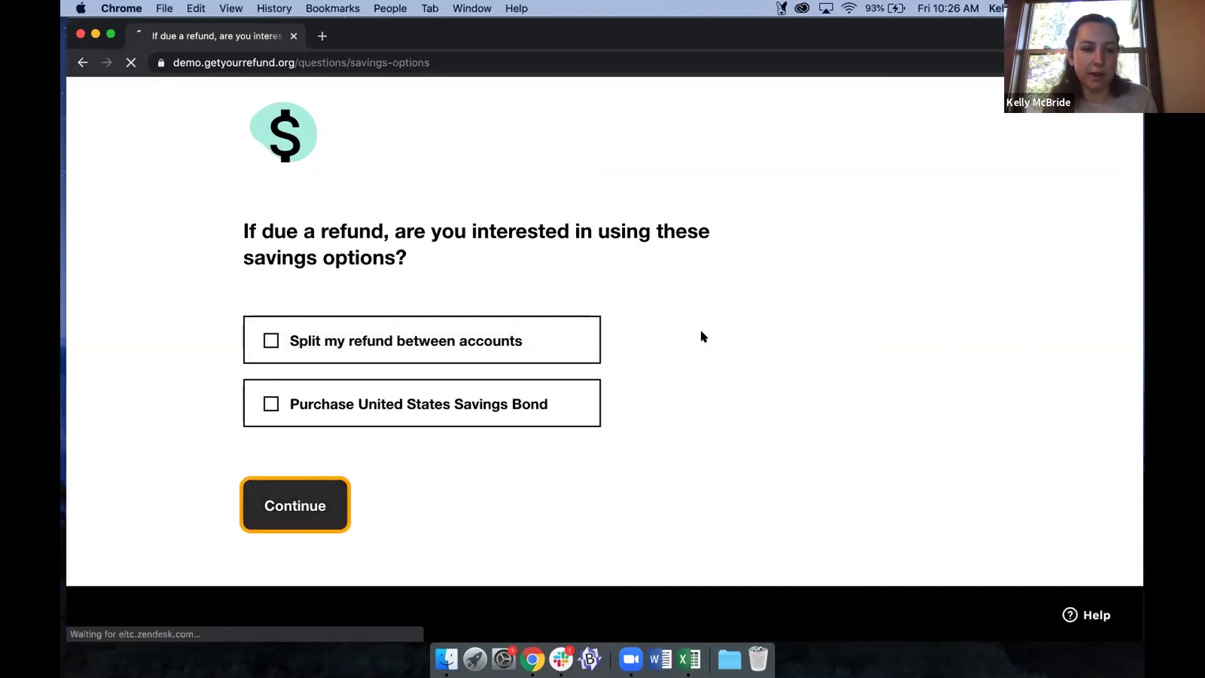
pyautogui.scroll(-2, 732, 409)
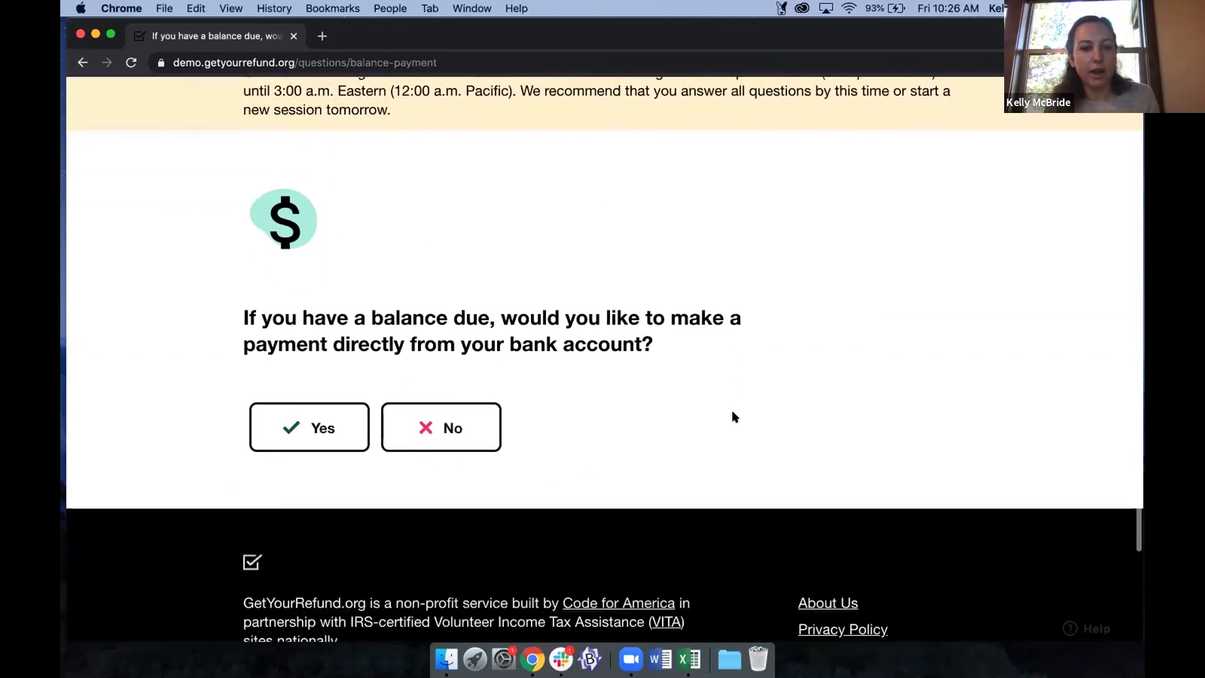
pyautogui.click(470, 413)
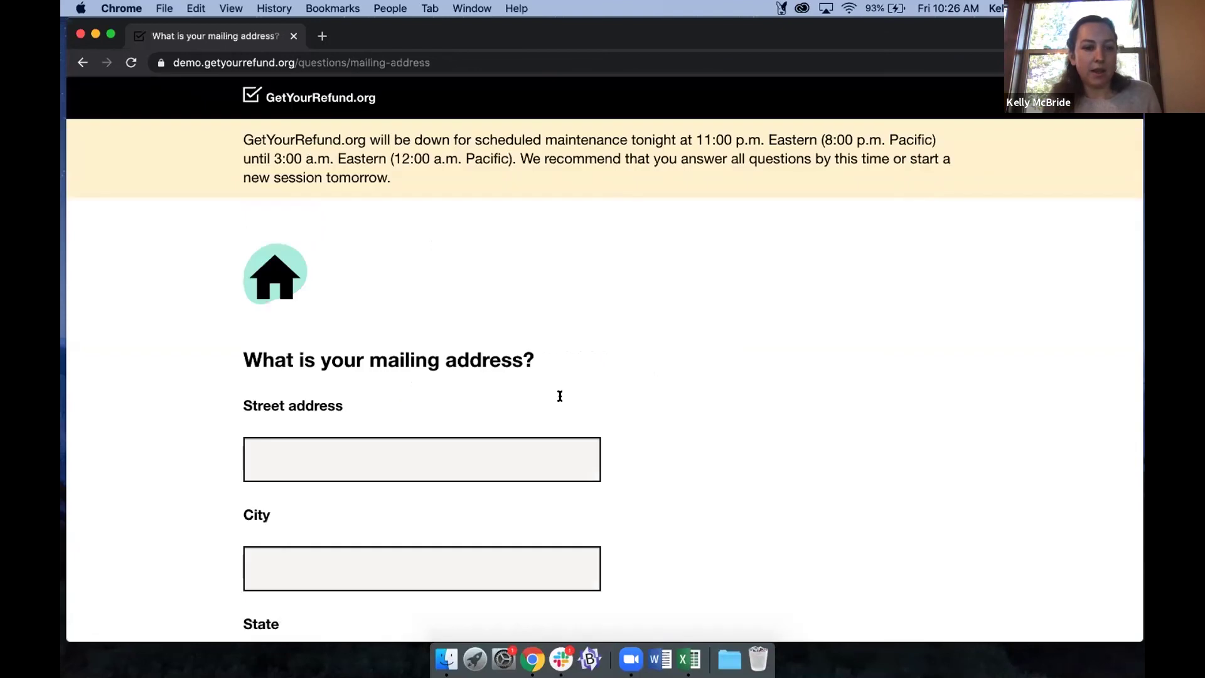
# Fill in the mailing street address, city and ZIP code, then confirm the address.
pyautogui.click(380, 380)
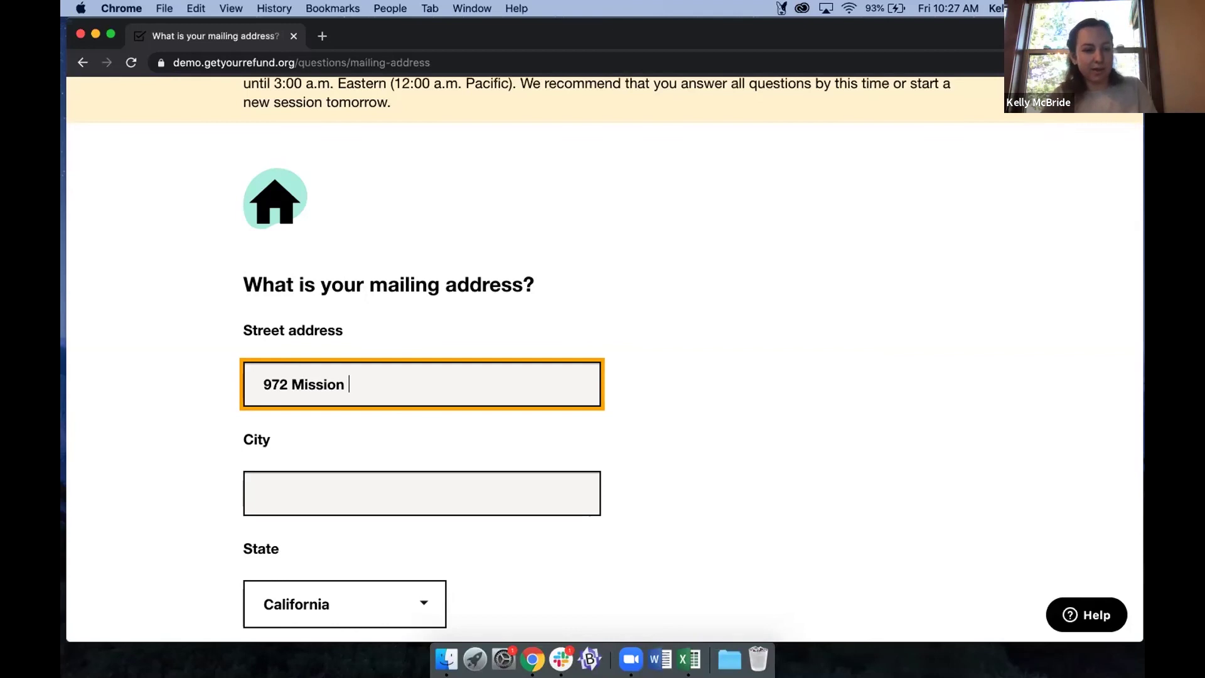
pyautogui.press('Tab')
pyautogui.scroll(-3, 333, 478)
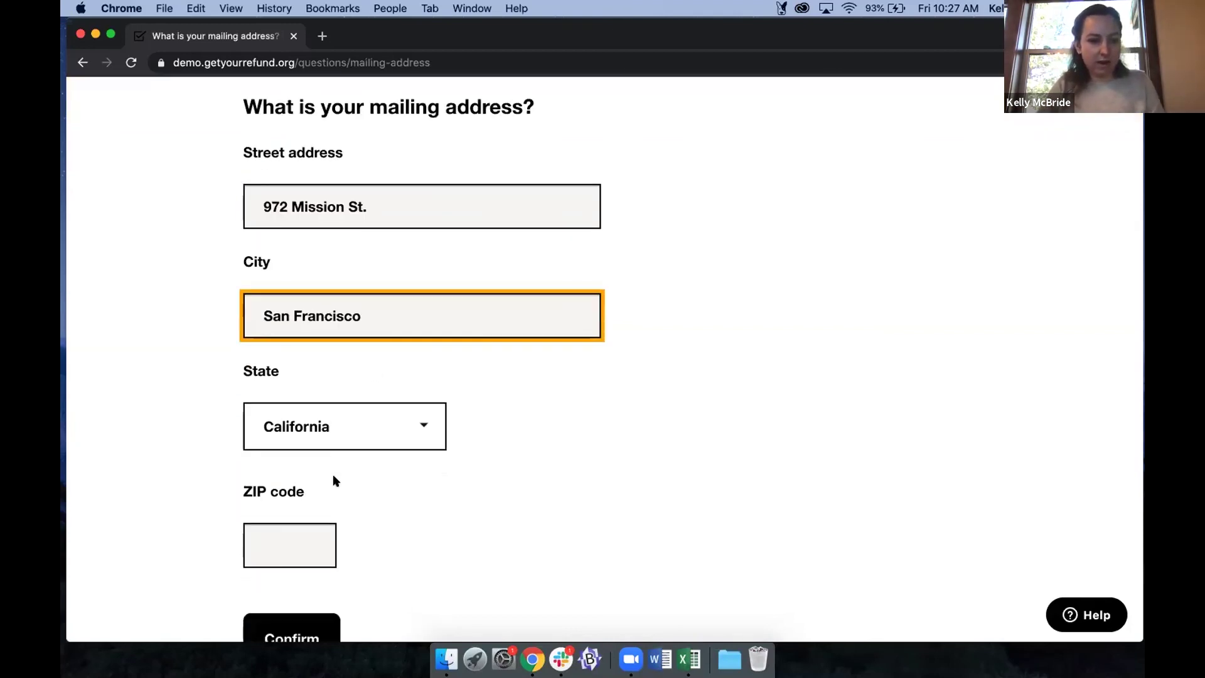
pyautogui.click(302, 526)
pyautogui.write('94110')
pyautogui.scroll(-2, 353, 536)
pyautogui.click(296, 555)
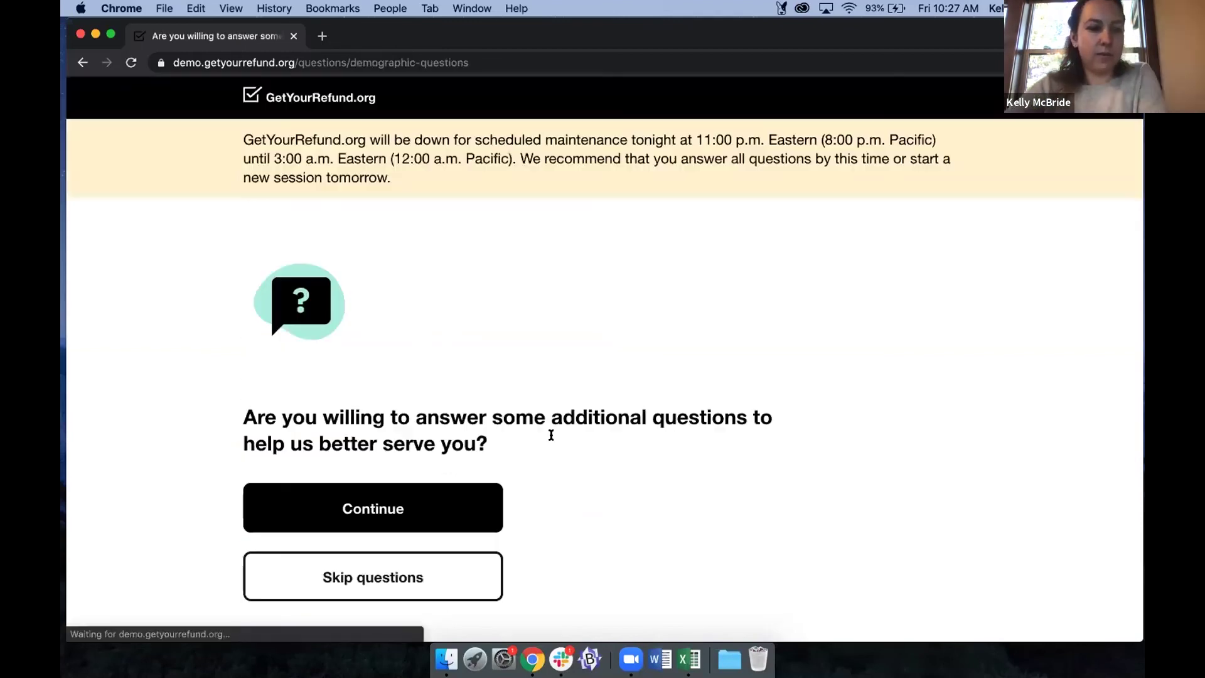
# Skip the demographic questions, write the final note 'Nothing else!', and submit the tax intake.
pyautogui.scroll(-2, 546, 420)
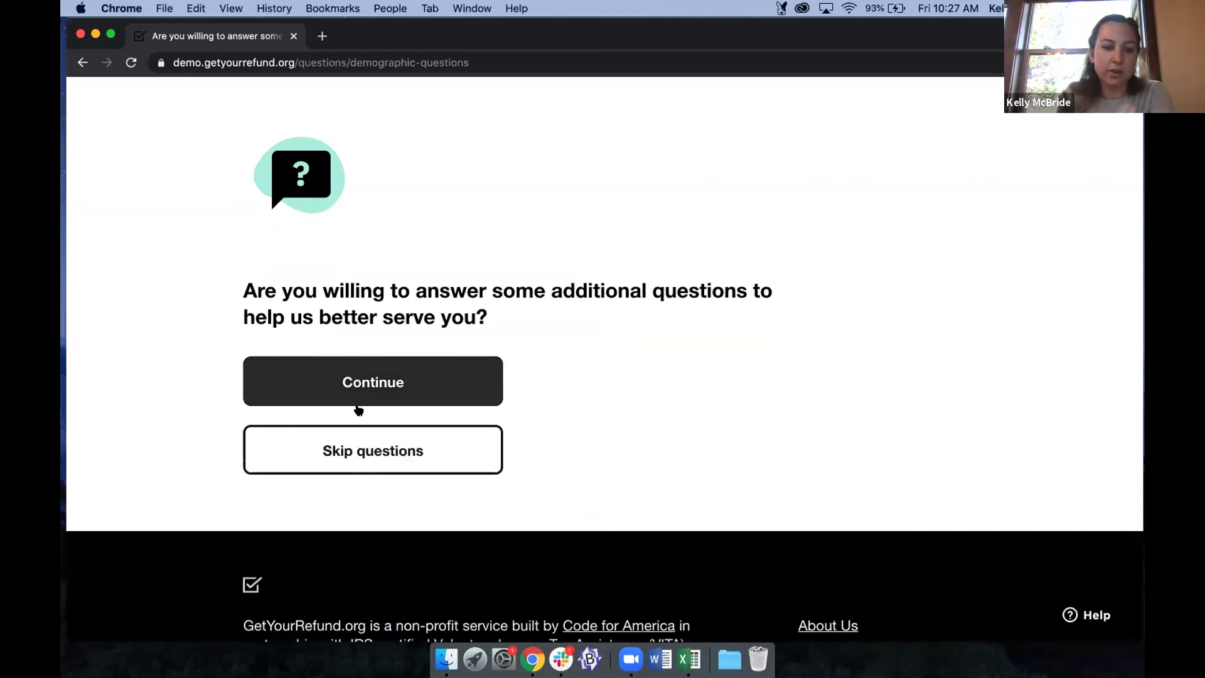
pyautogui.click(342, 451)
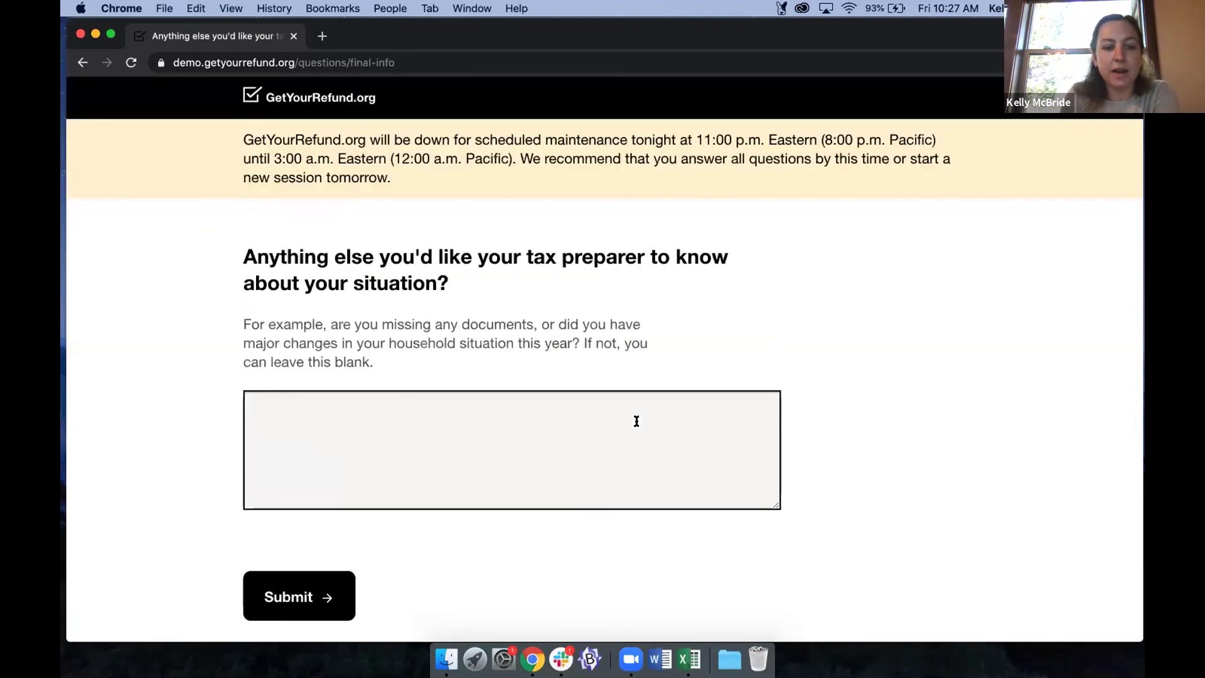
pyautogui.click(304, 385)
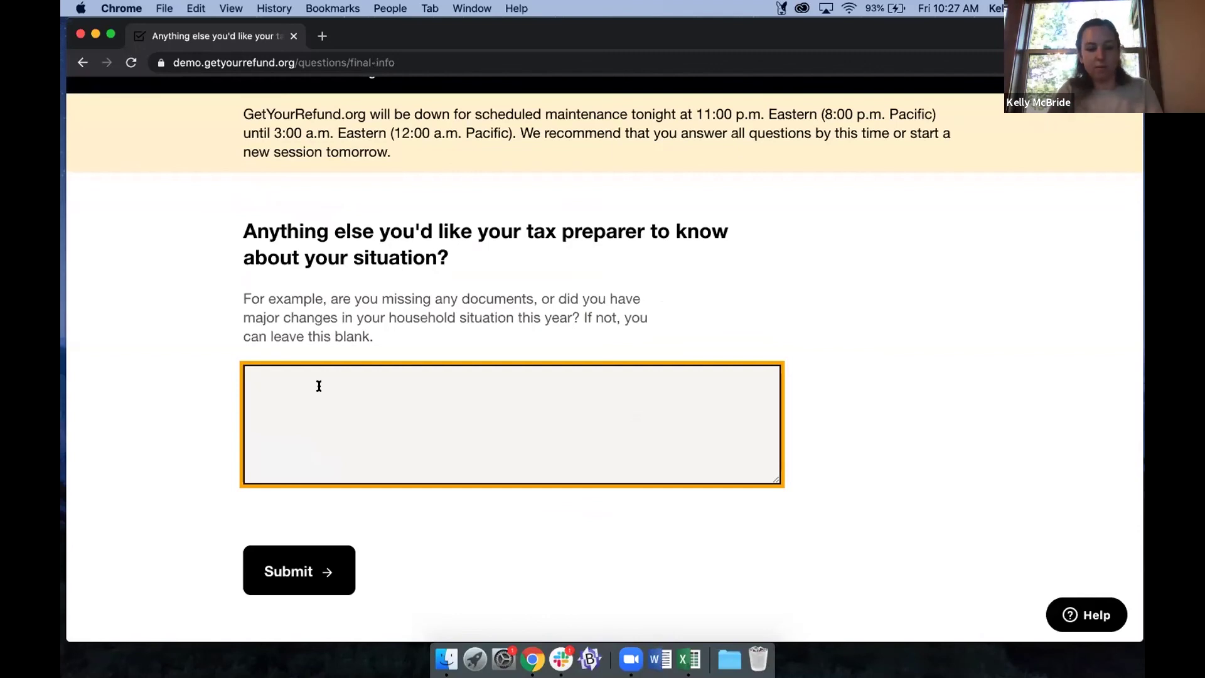
pyautogui.write('Nothing else!')
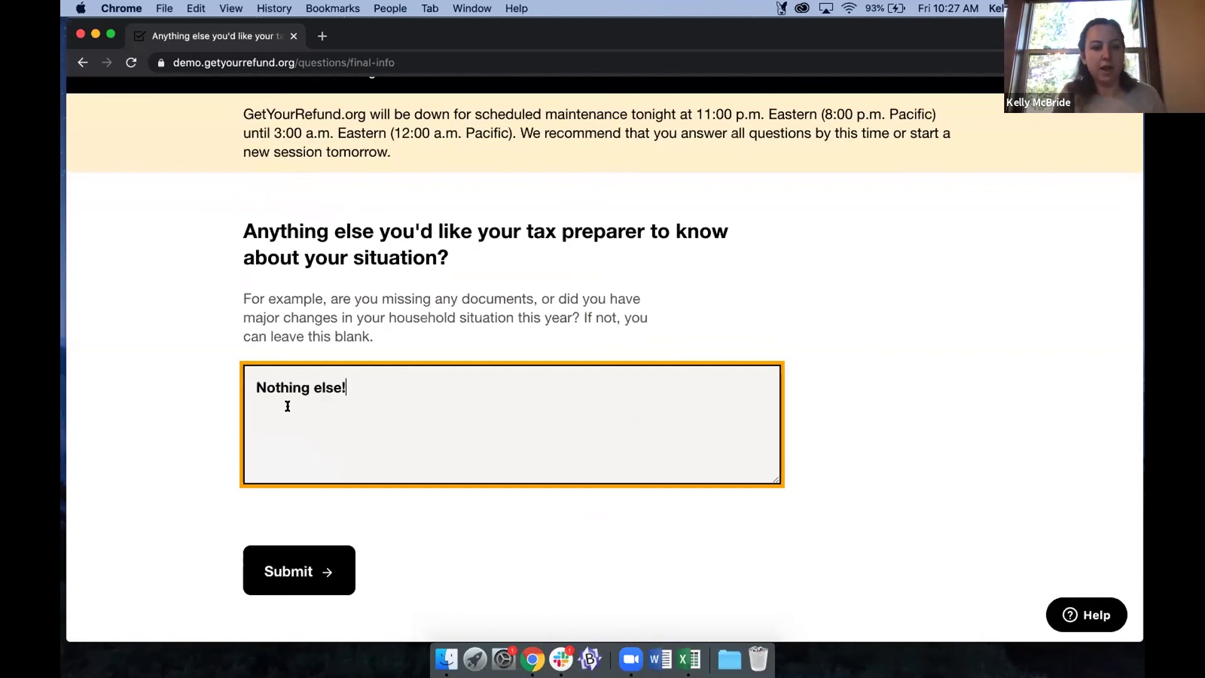
pyautogui.click(300, 560)
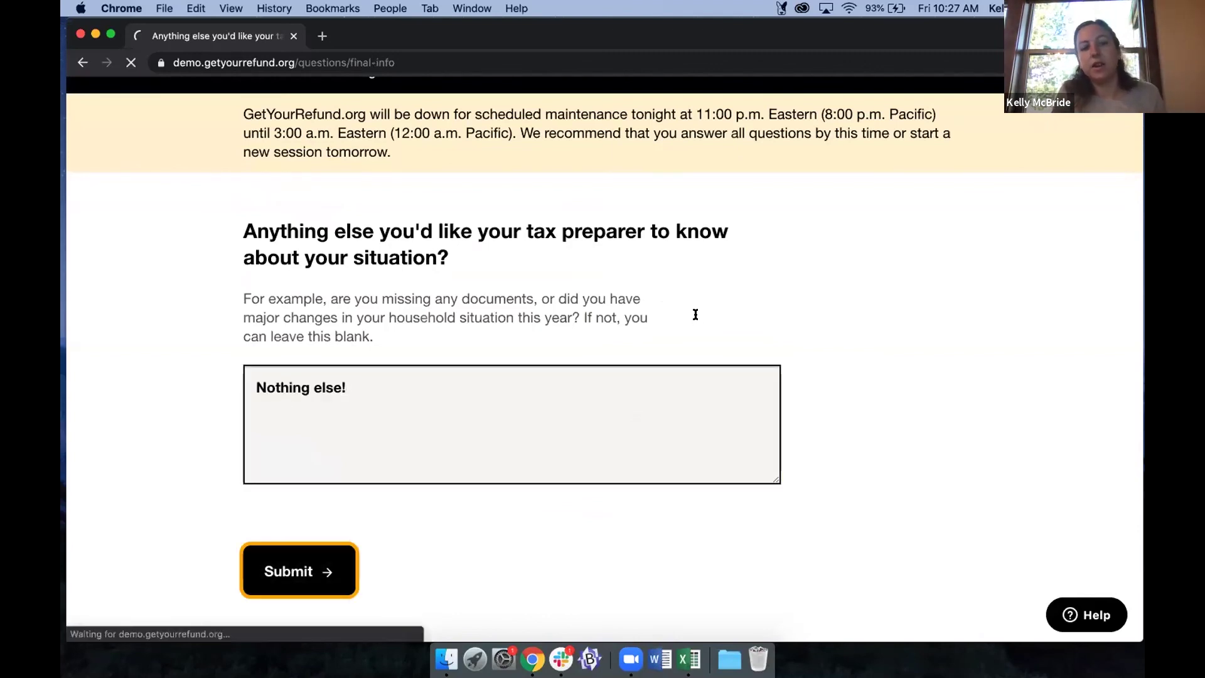